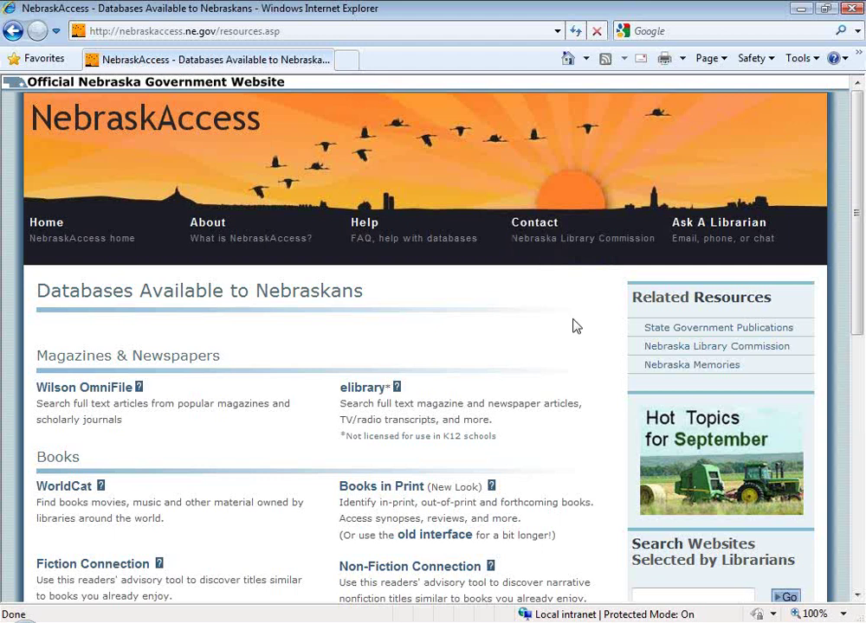
- Open the help page for HeritageQuest Online from the General Reference databases
scroll(575, 326, down, 3)
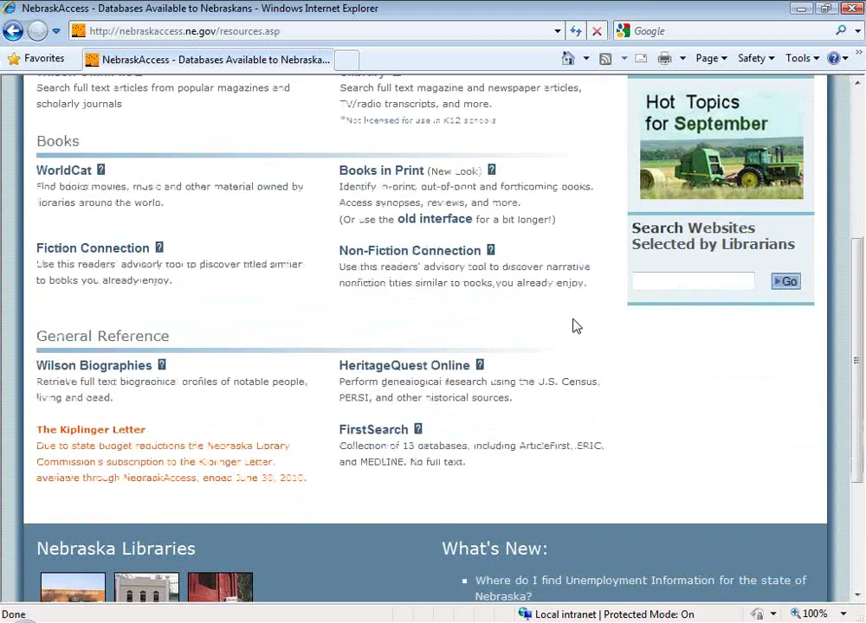
scroll(575, 326, down, 2)
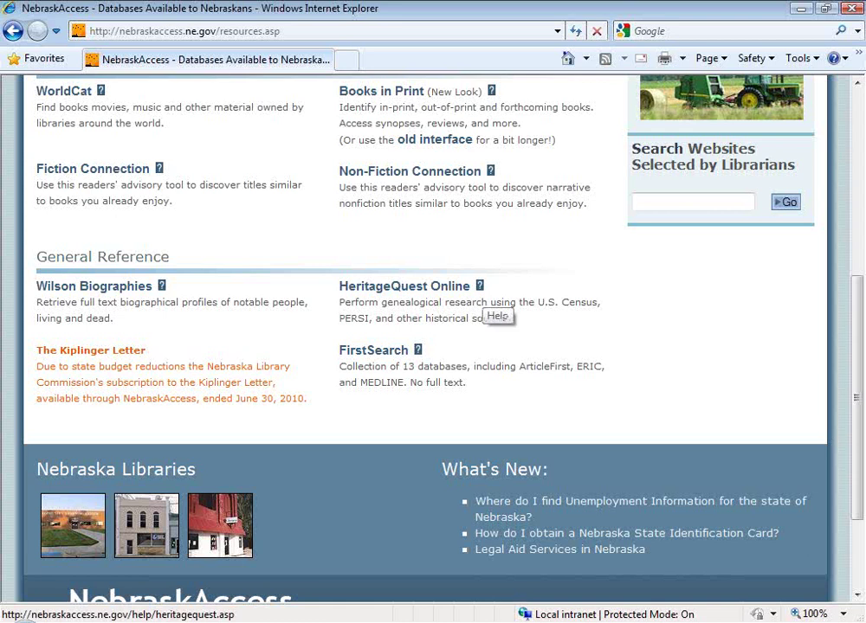
click(480, 289)
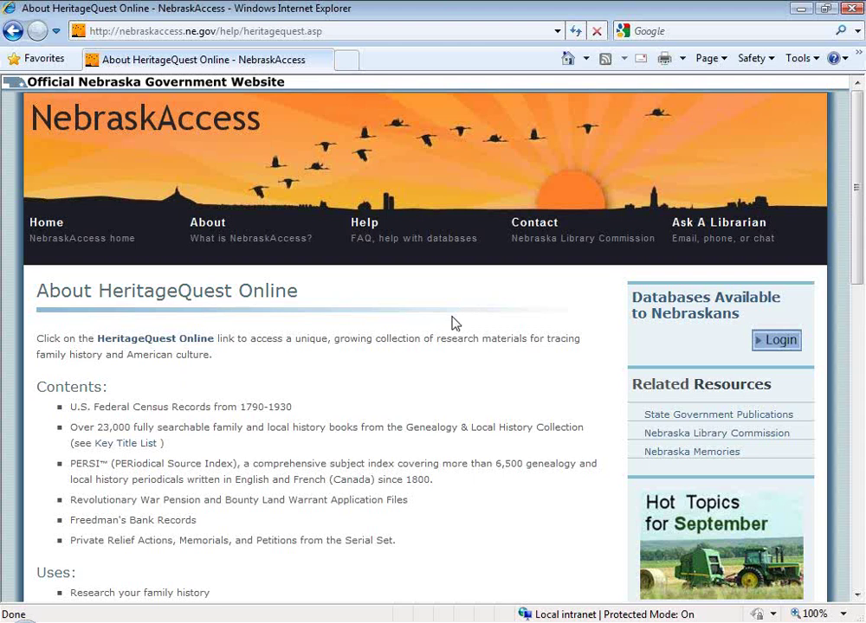
- Open the Census Forms, 1790-1930 document from the additional help resources and dismiss its JavaScript notice
scroll(455, 323, down, 3)
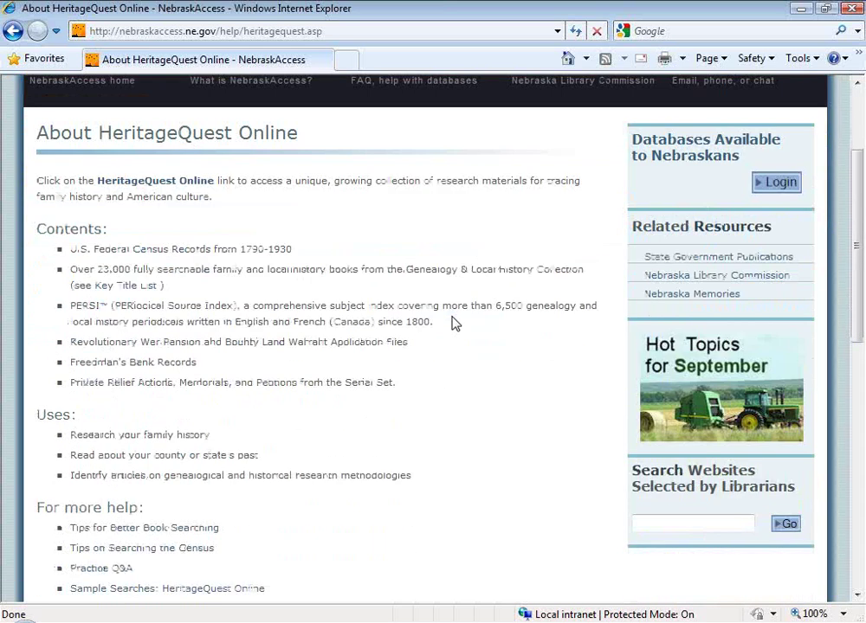
scroll(455, 324, down, 5)
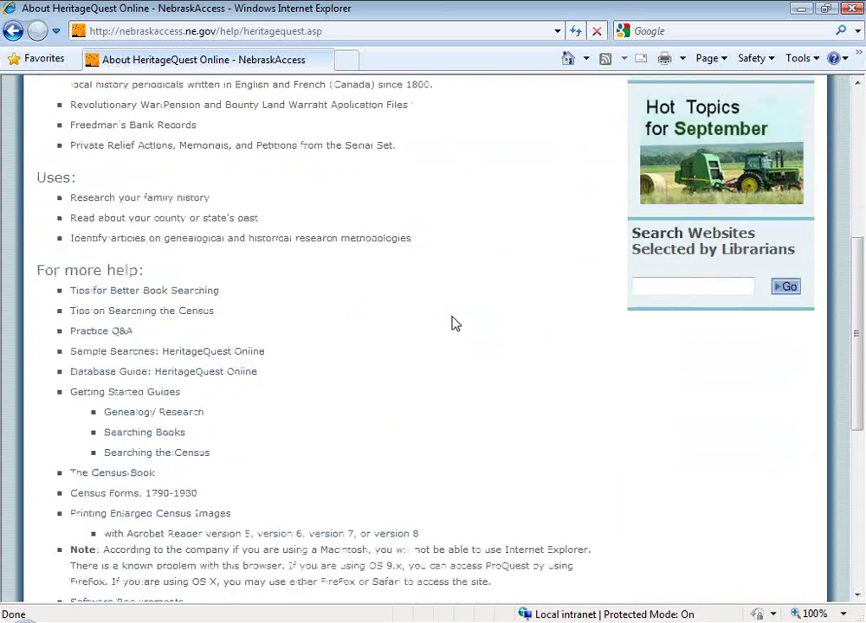
scroll(455, 324, down, 2)
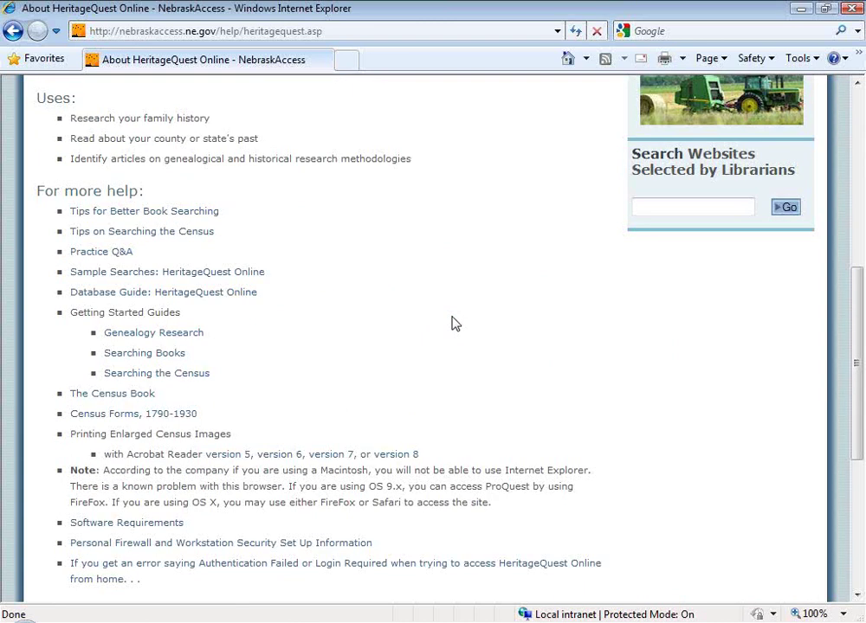
scroll(452, 318, down, 2)
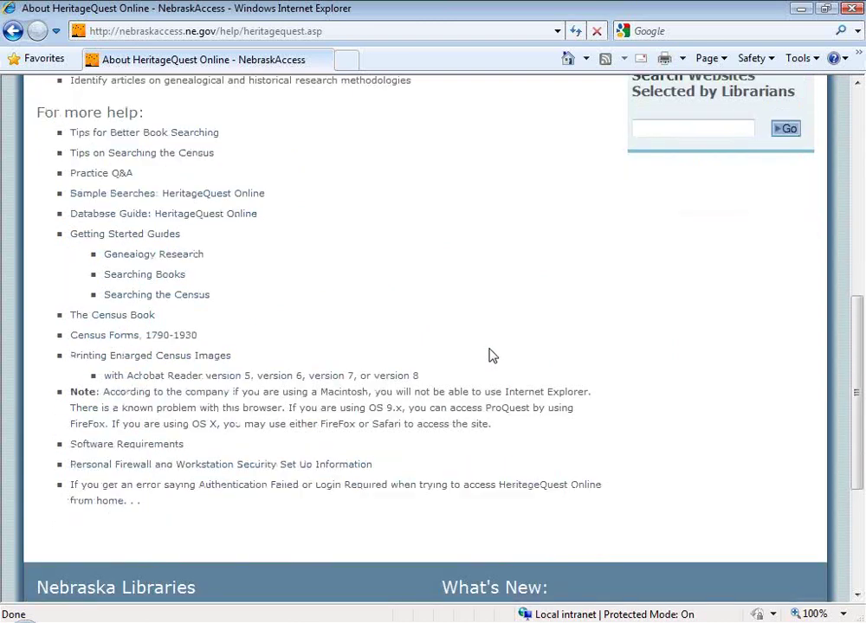
click(171, 343)
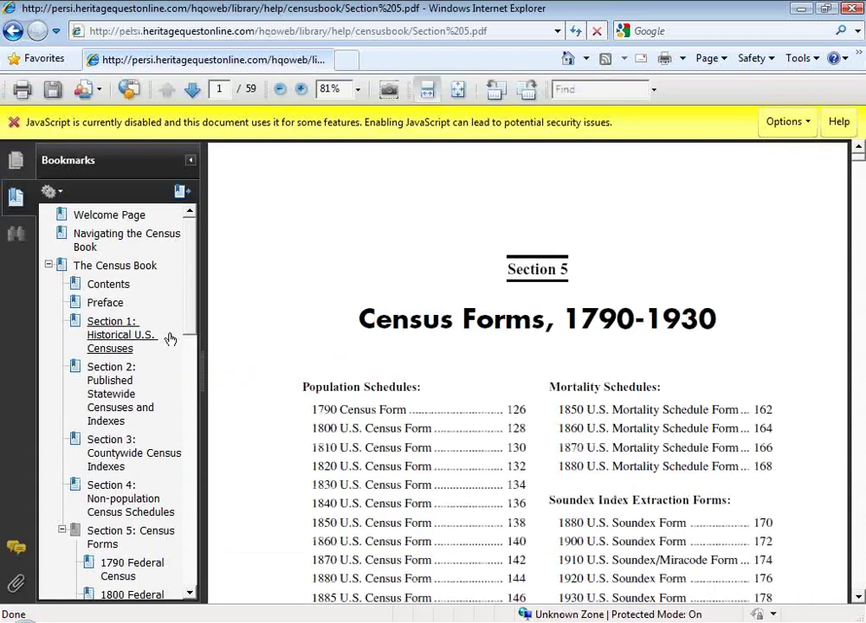
click(15, 124)
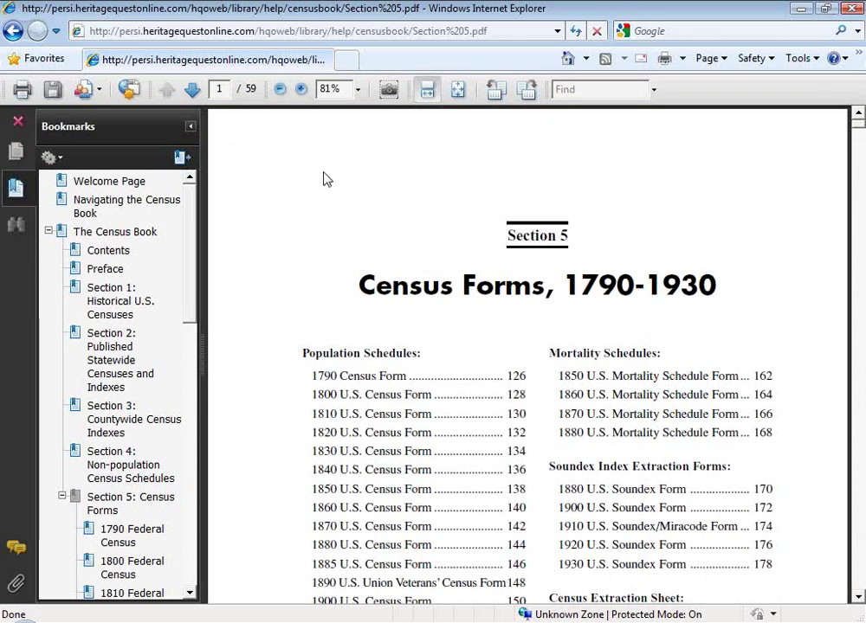
- Display the 1910 Federal Census form with the bookmarks hidden and rotate the page clockwise so it reads upright
scroll(127, 307, down, 10)
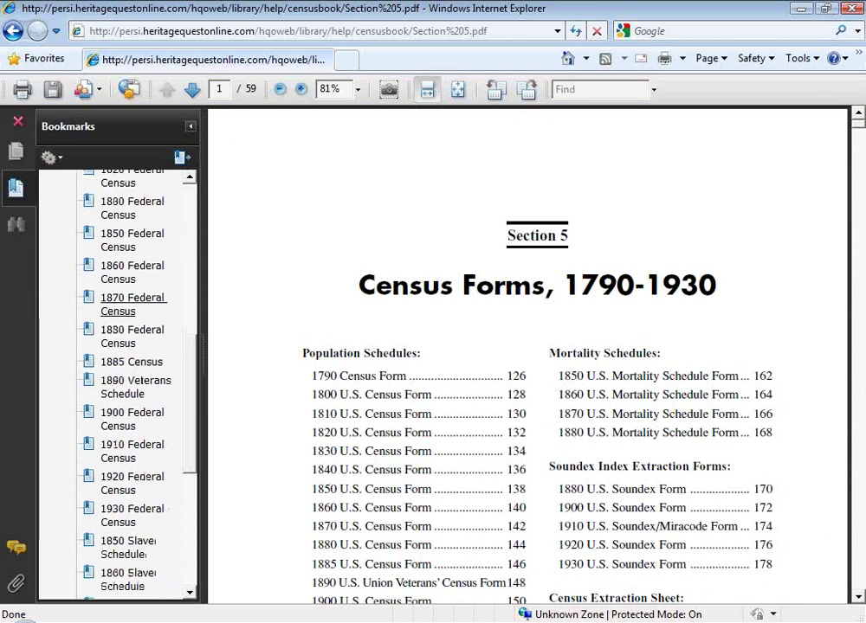
click(129, 448)
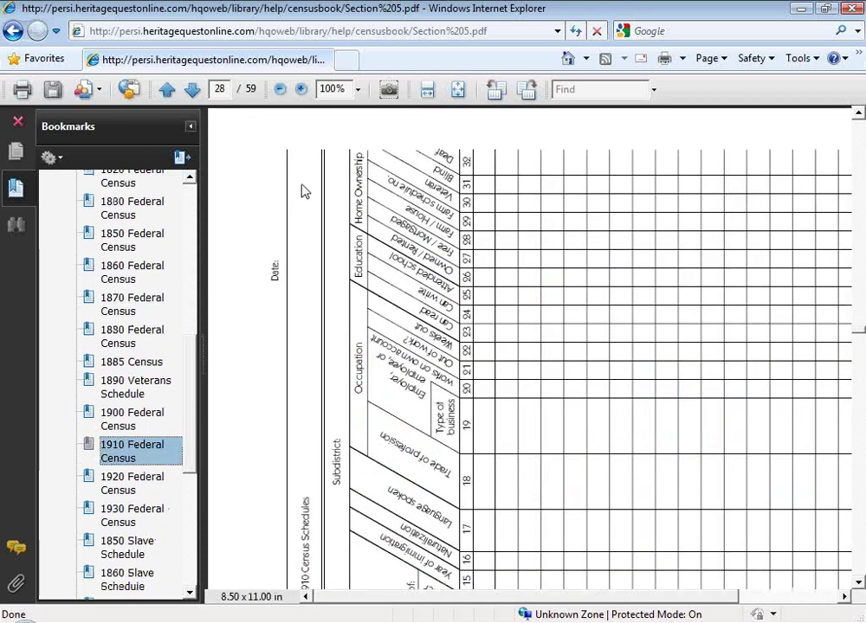
click(192, 129)
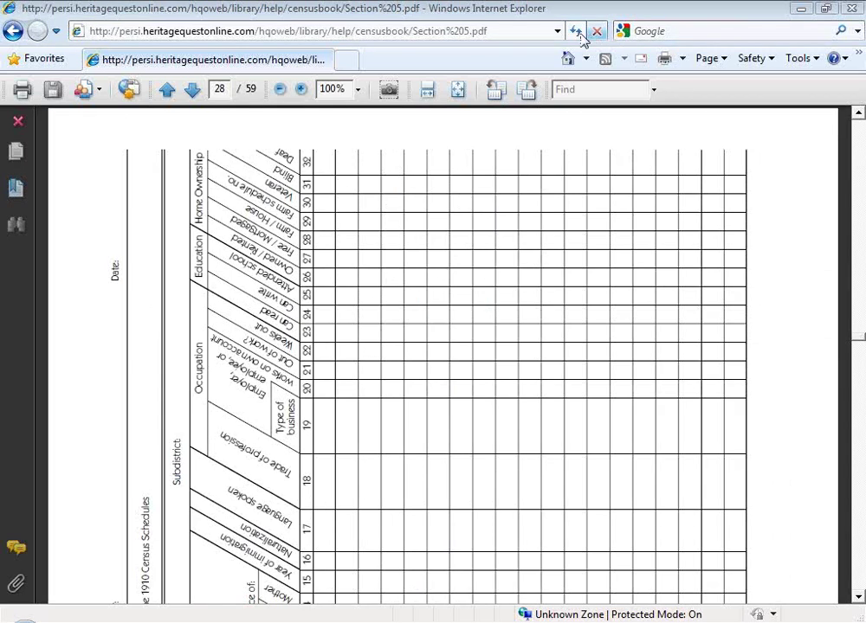
click(529, 91)
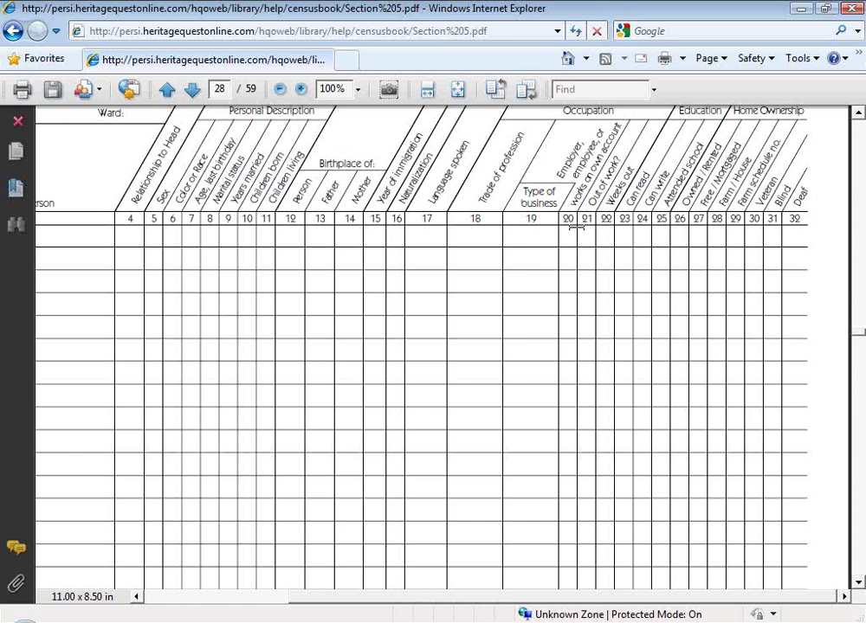
- Return to the list of Nebraska databases and open the census search in HeritageQuest Online
click(14, 32)
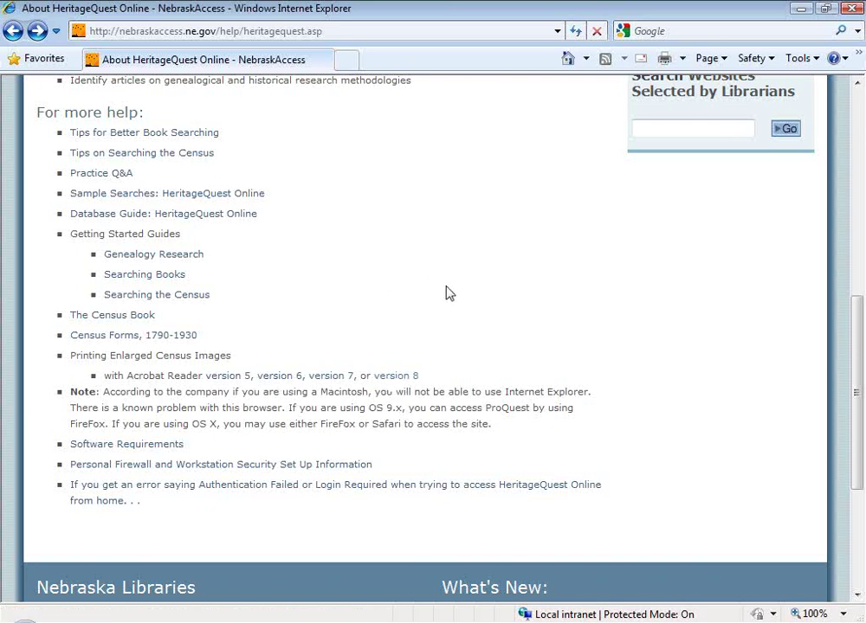
scroll(471, 303, up, 6)
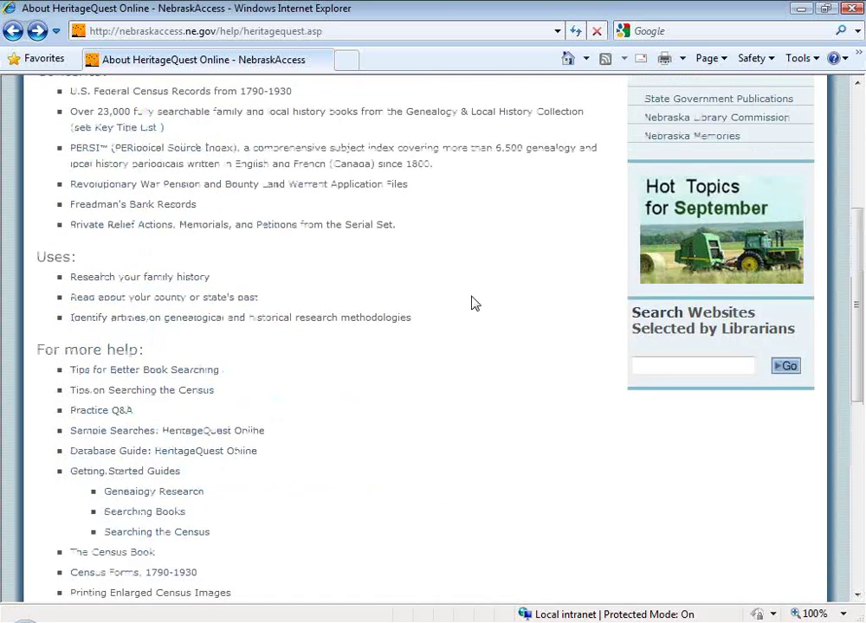
click(13, 37)
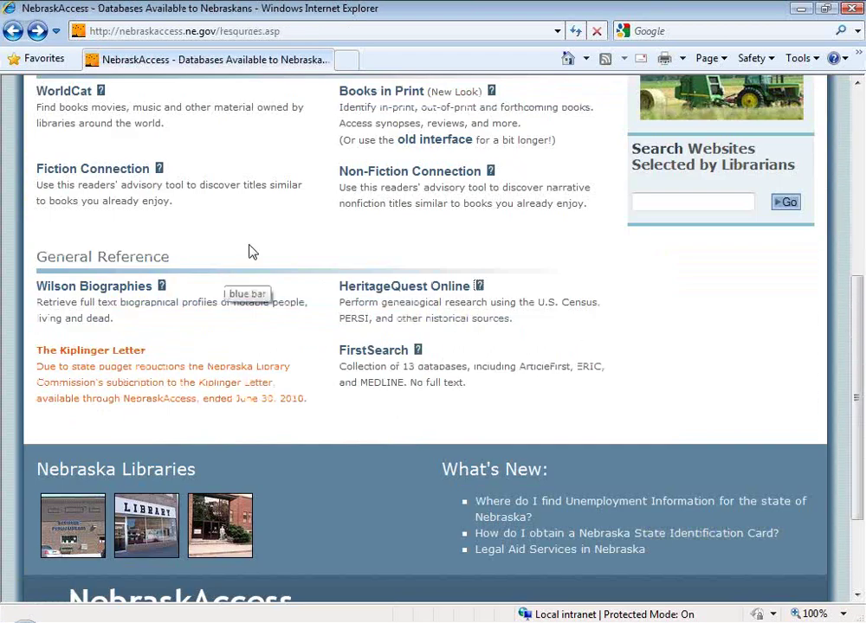
click(415, 293)
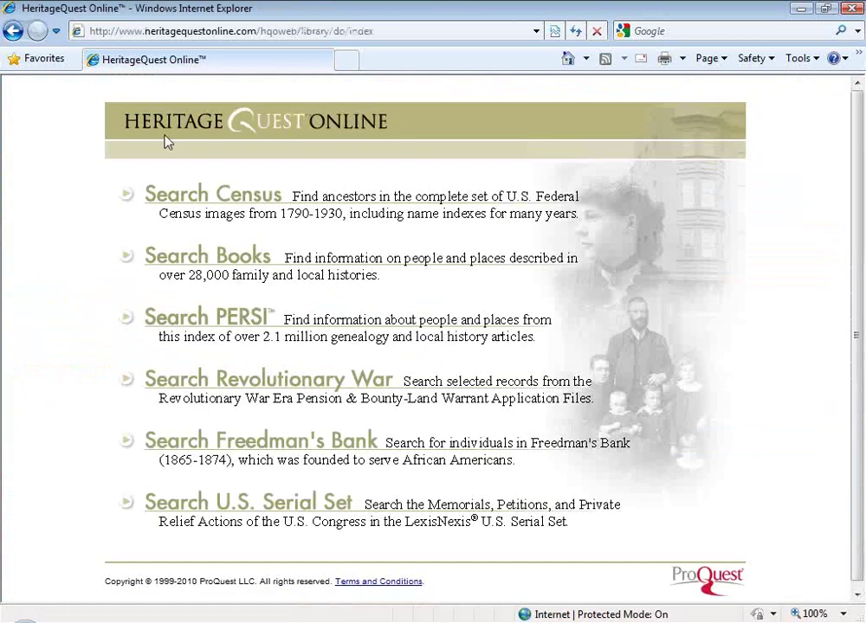
click(238, 201)
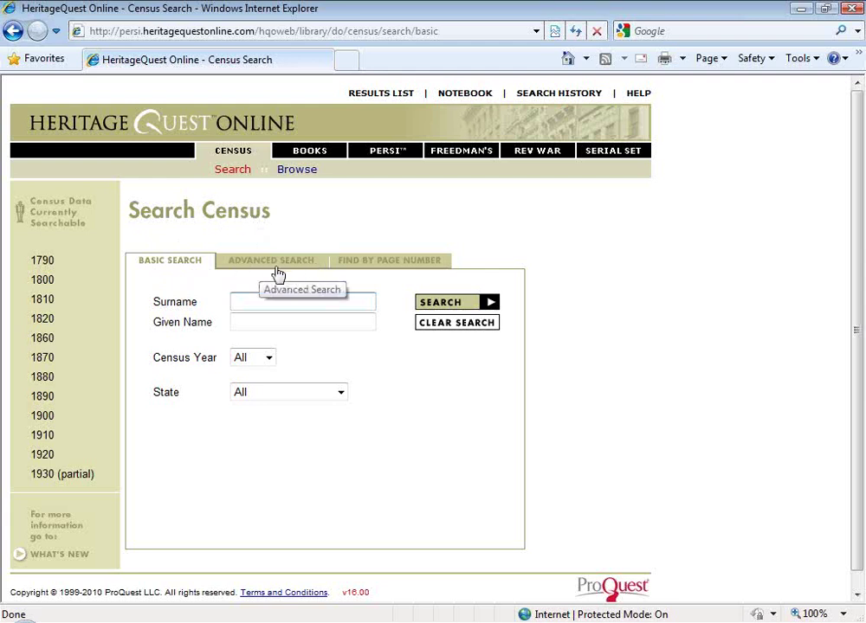
- Enter the surname Neihardt and the given name John in the basic census search
click(297, 170)
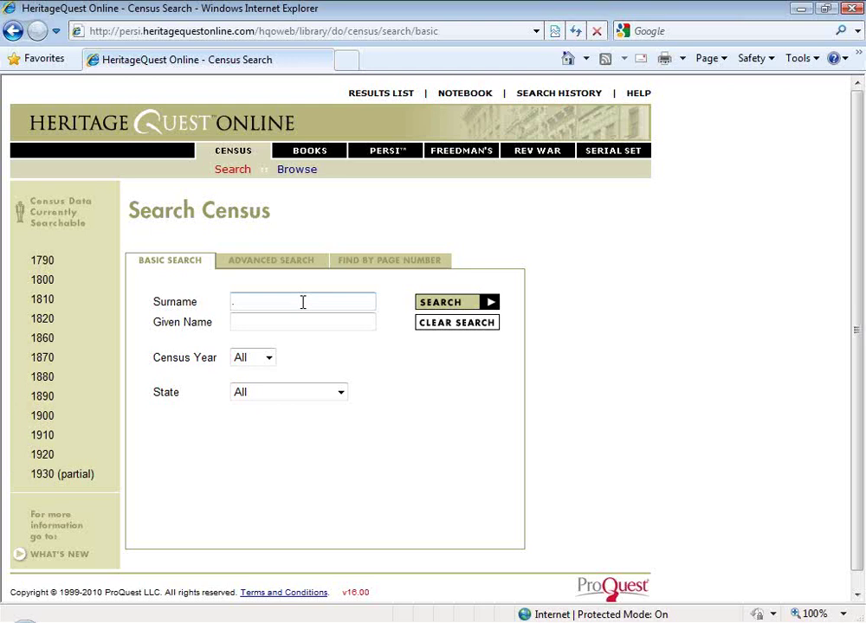
text(Neihardt)
click(276, 323)
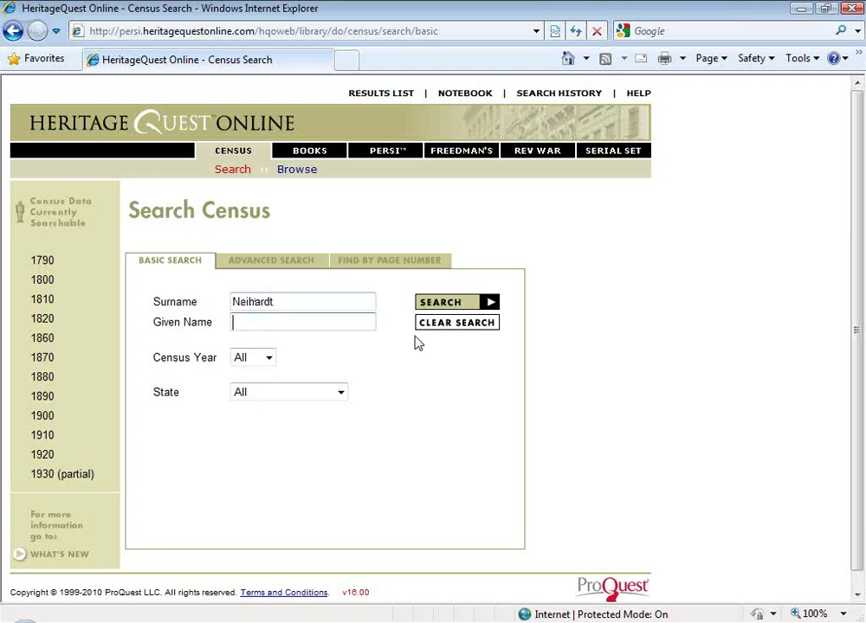
text(Johh)
key(BackSpace)
text(n)
- Leave the census year at All and limit the census search to the state of Nebraska
click(275, 359)
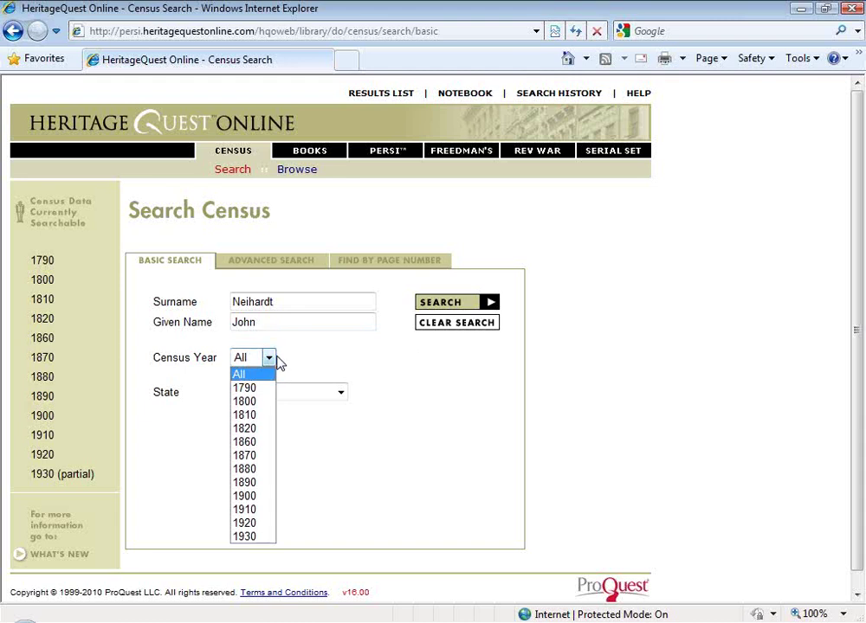
click(274, 358)
click(305, 361)
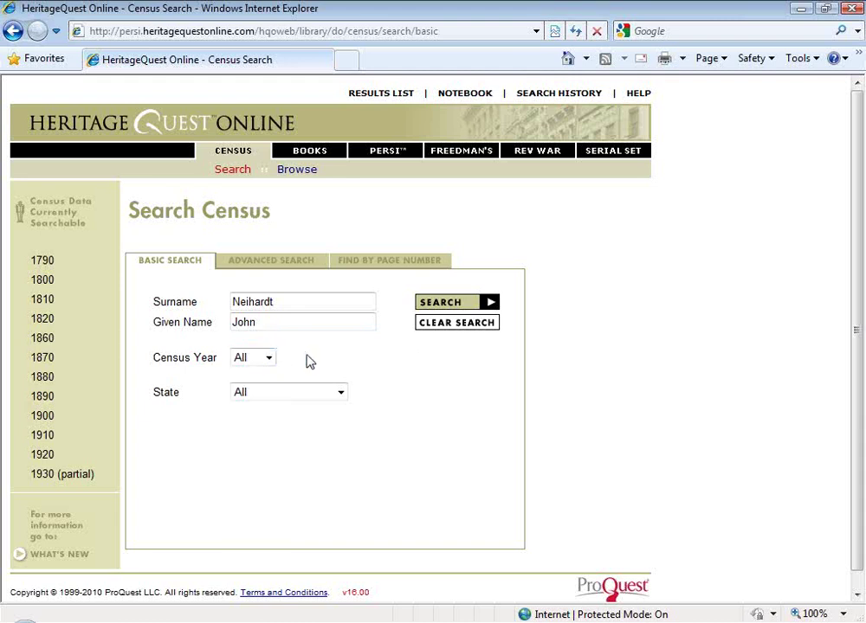
click(342, 393)
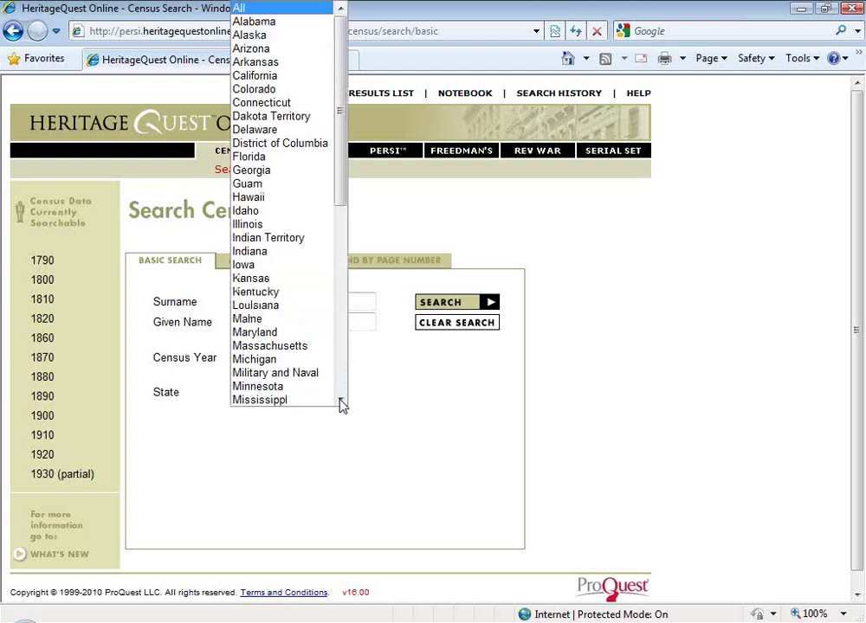
click(342, 402)
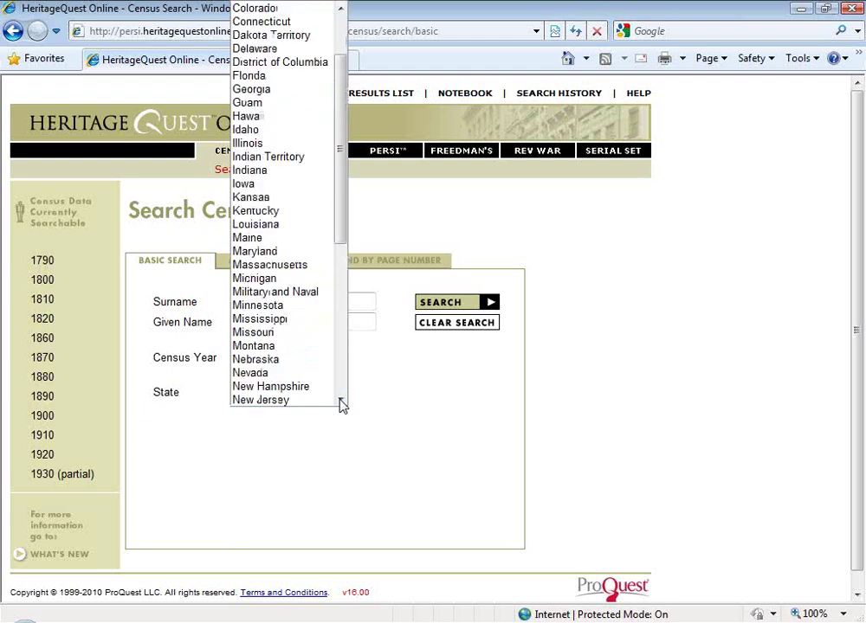
click(309, 360)
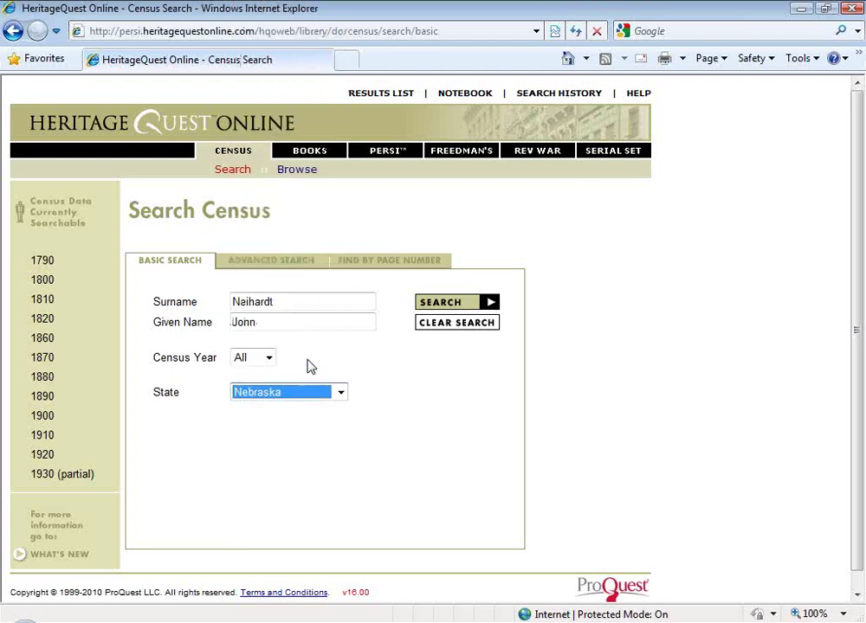
- Run the search, list all US Federal Census results, and open the 1910 census image for the Bancroft Township entry
click(464, 303)
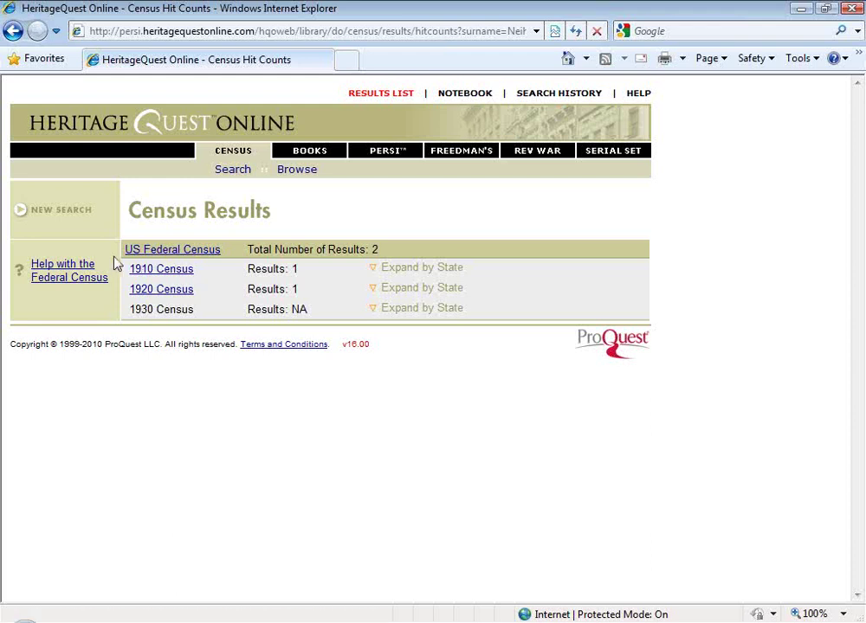
click(213, 251)
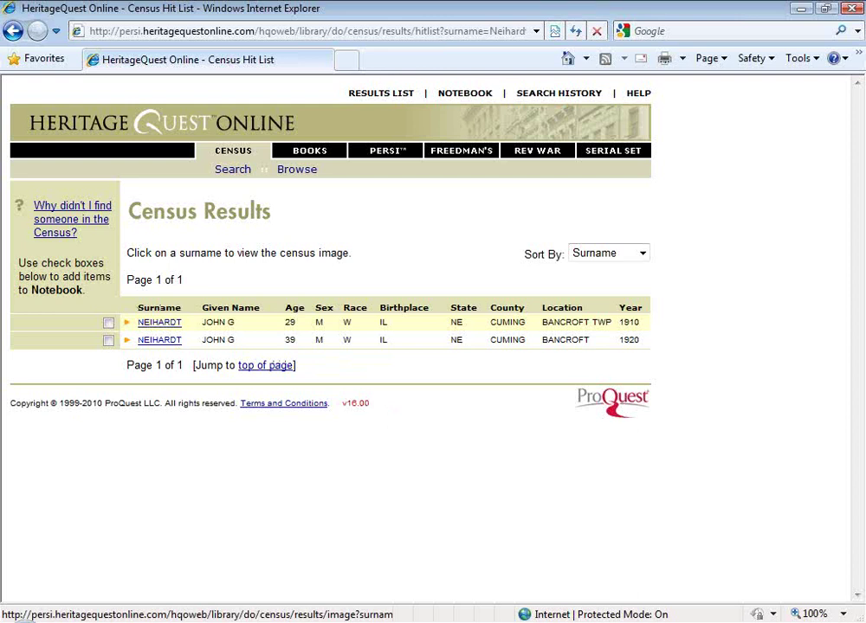
click(159, 324)
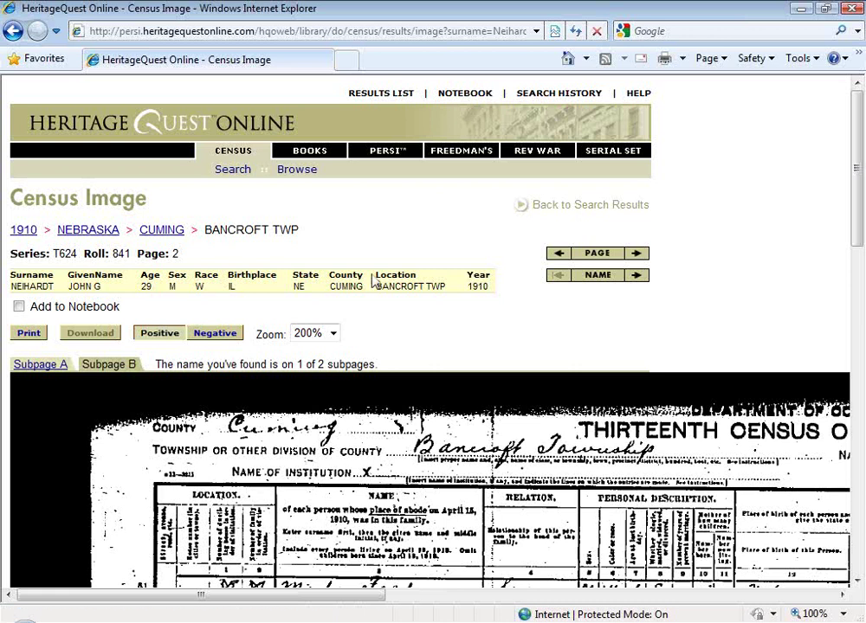
- Examine the Neihardt entry on the 1910 census page across all columns, from name and birthplace to occupation, education and home ownership
scroll(374, 282, down, 2)
scroll(374, 281, down, 10)
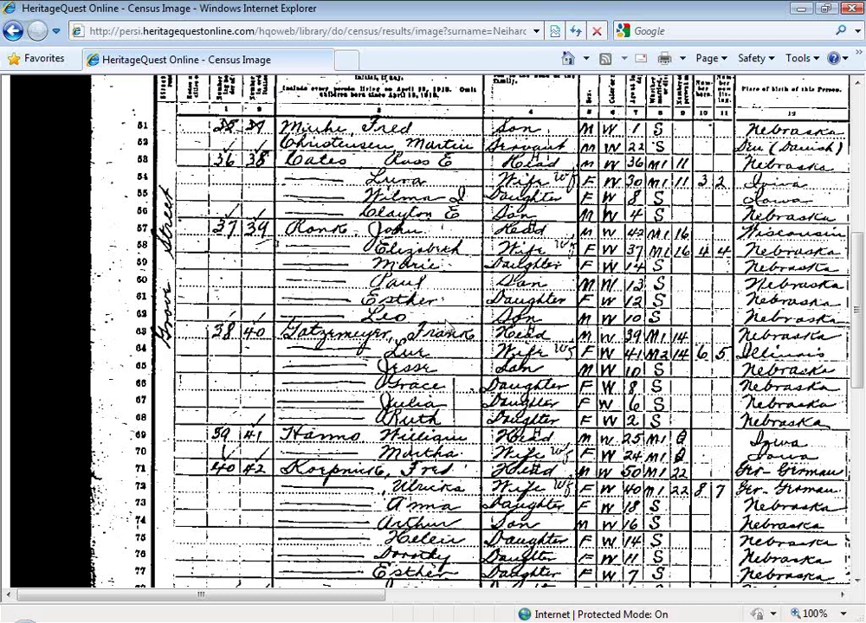
scroll(443, 322, down, 3)
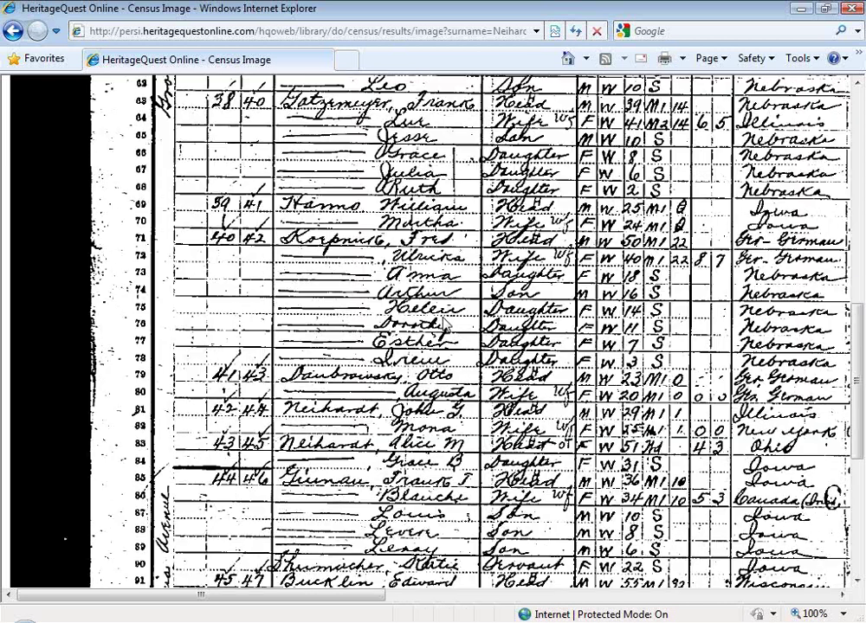
scroll(444, 322, down, 1)
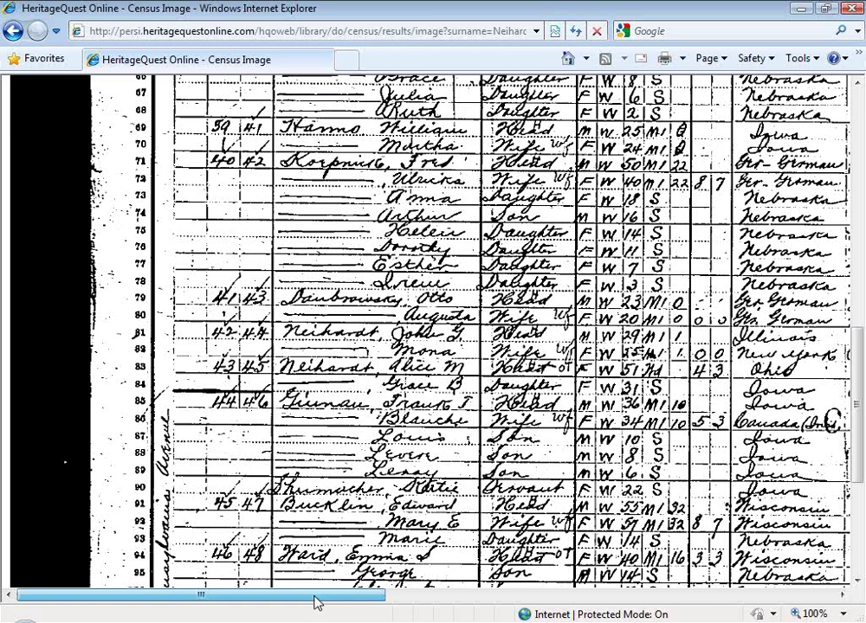
drag(317, 602, 398, 597)
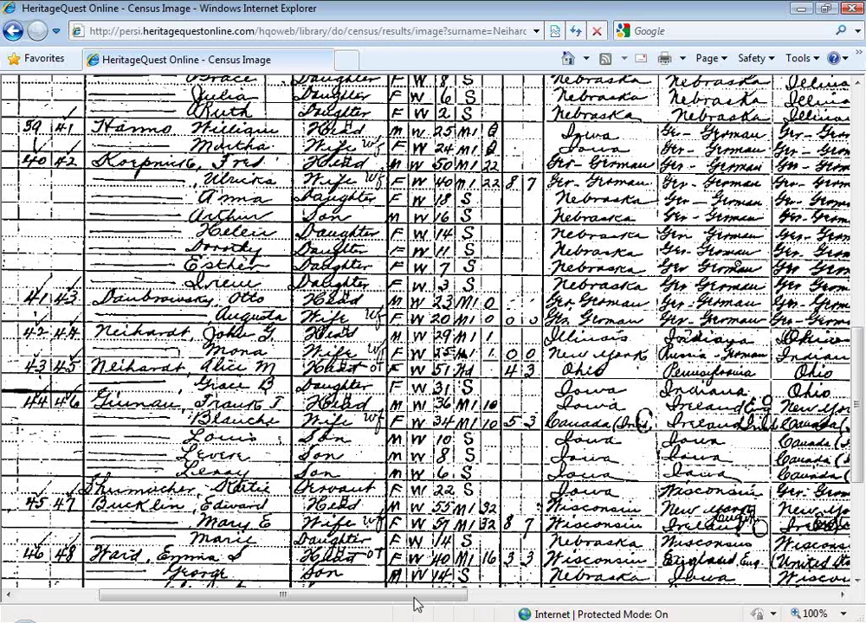
drag(415, 598, 542, 611)
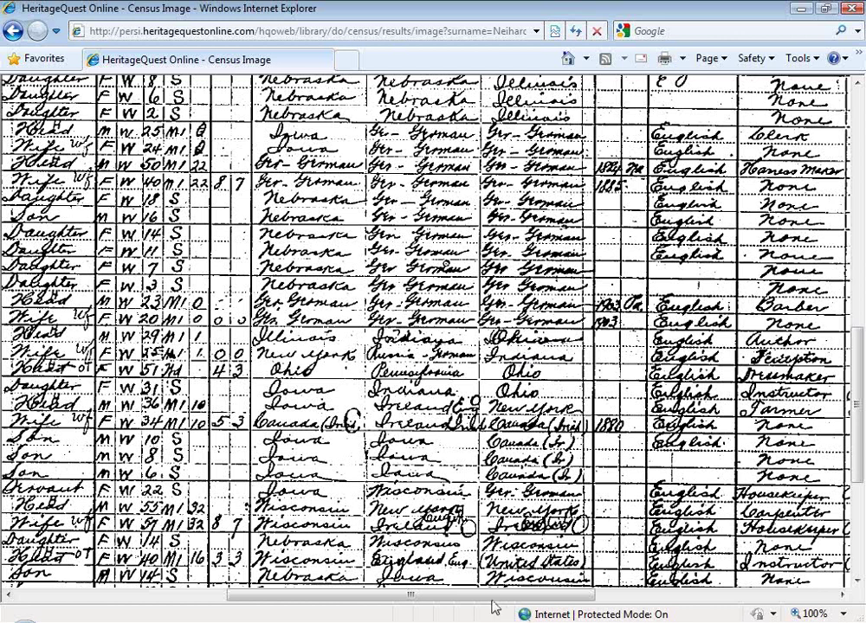
drag(494, 606, 686, 608)
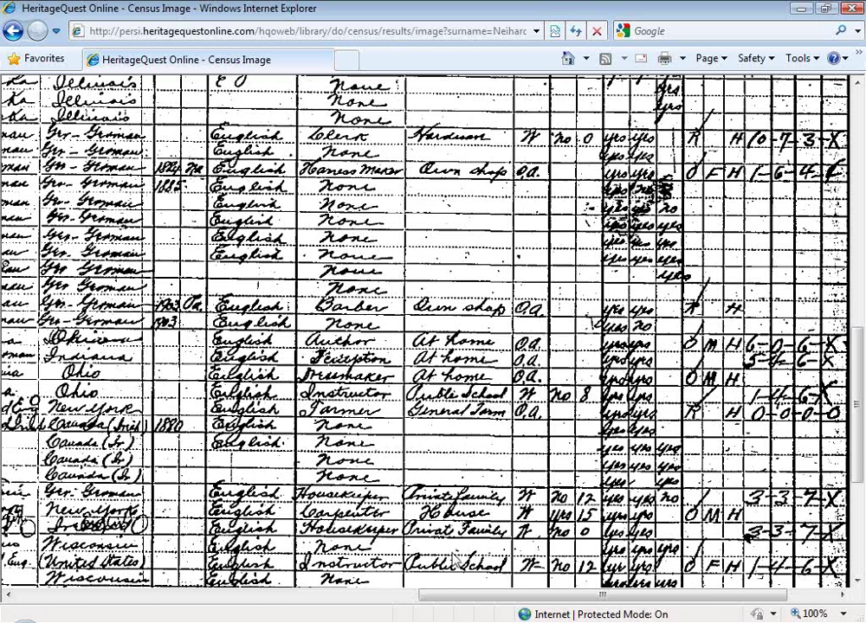
drag(502, 605, 599, 604)
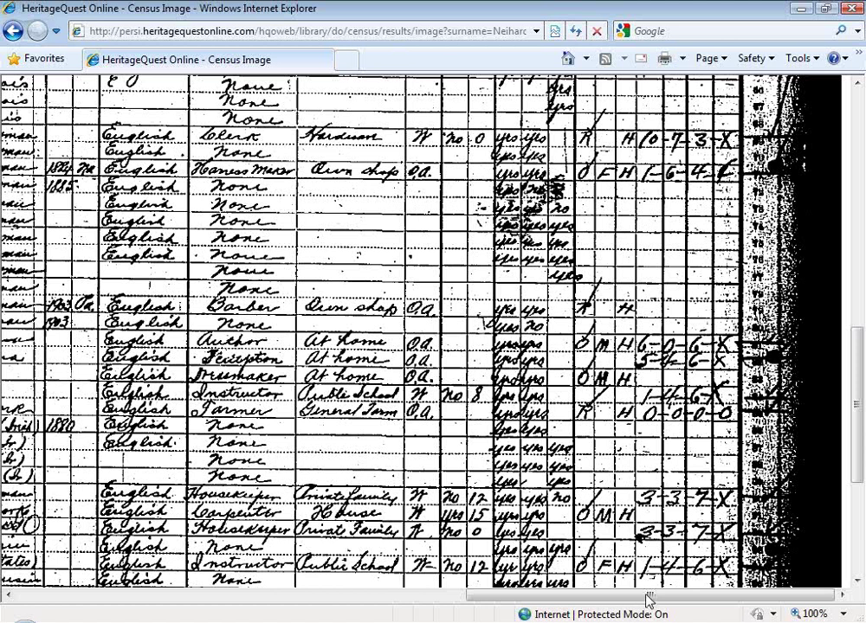
- Return to the beginning of the 1910 census page, view Subpage A, and go back to Subpage B
scroll(320, 371, up, 6)
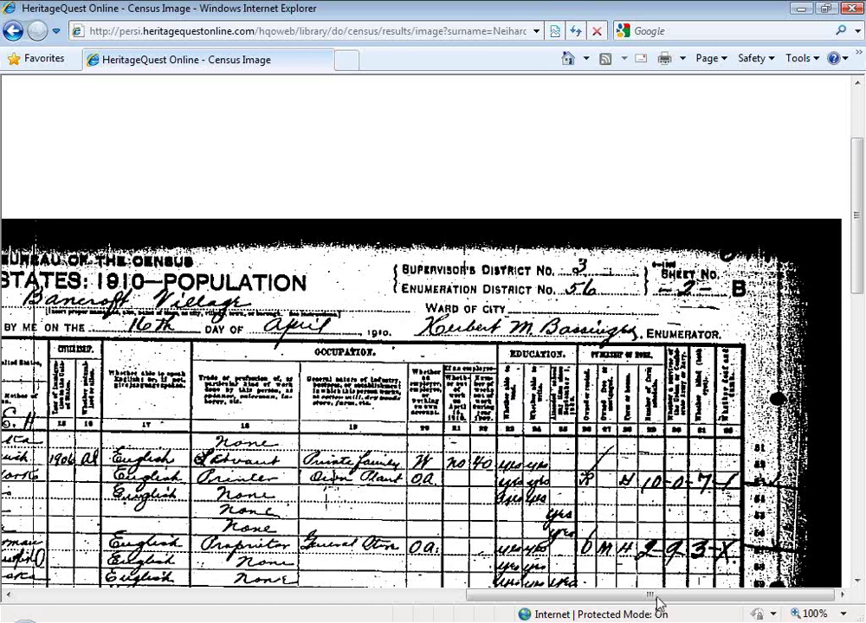
drag(657, 603, 225, 610)
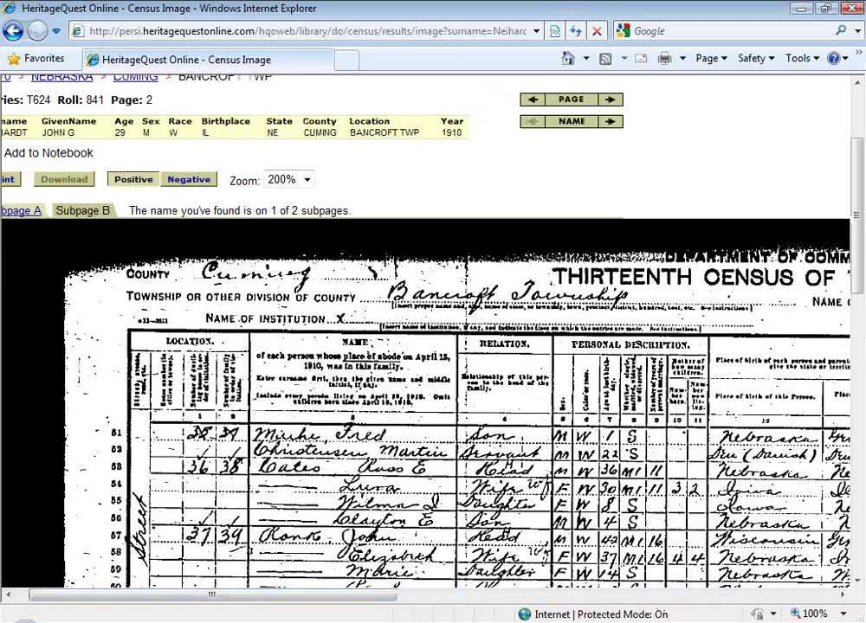
double_click(241, 178)
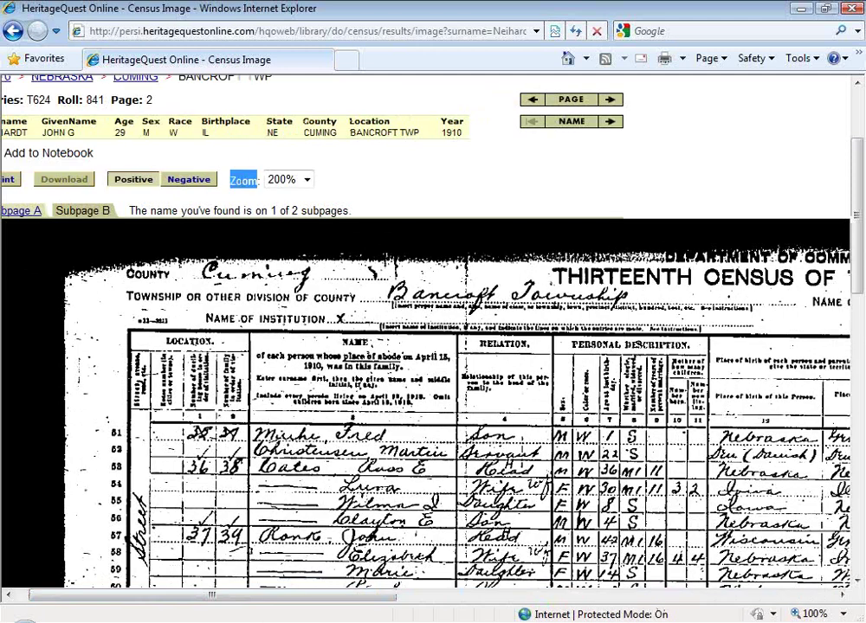
drag(242, 178, 219, 162)
drag(219, 163, 398, 372)
drag(337, 603, 218, 598)
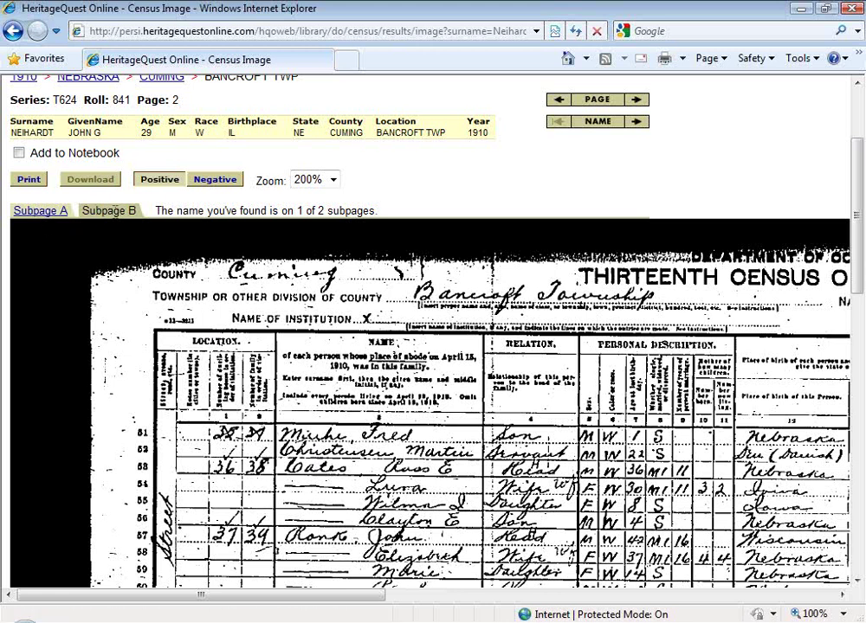
double_click(116, 209)
click(37, 213)
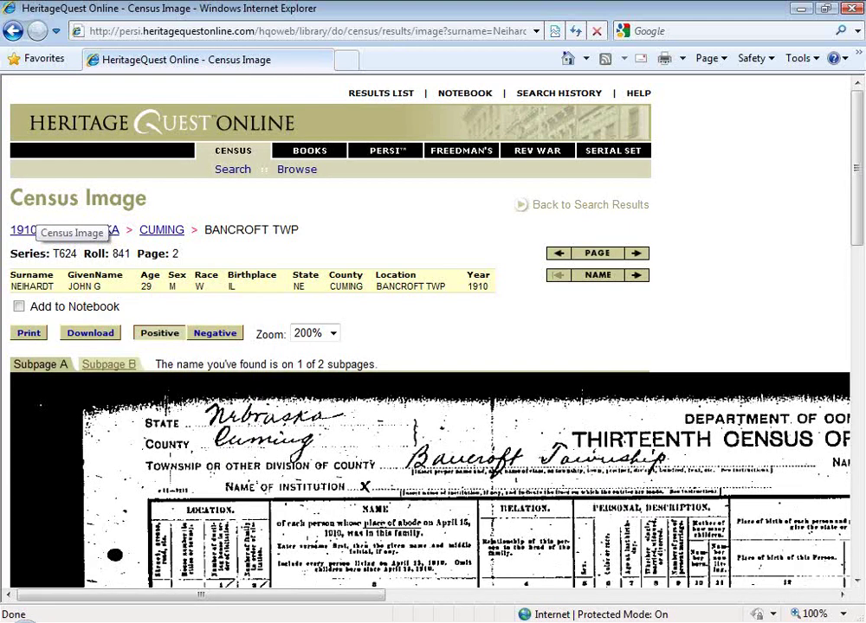
click(112, 365)
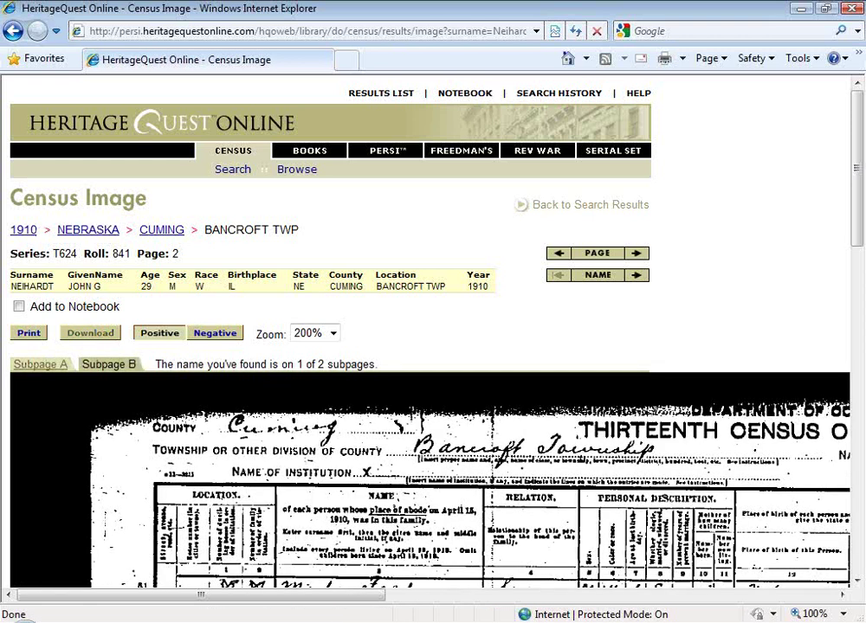
- Display the 1910 census image as a negative and restore the positive version
click(222, 334)
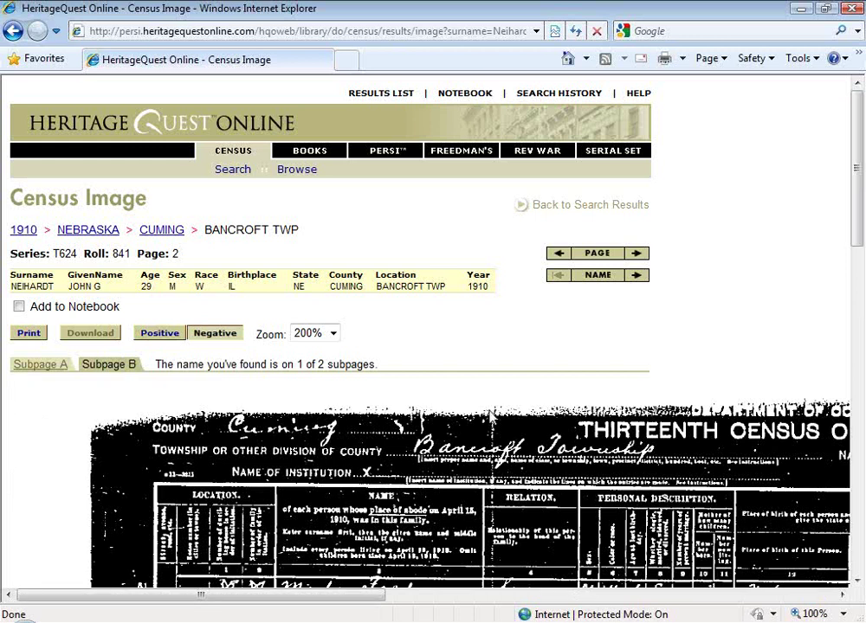
scroll(490, 419, down, 4)
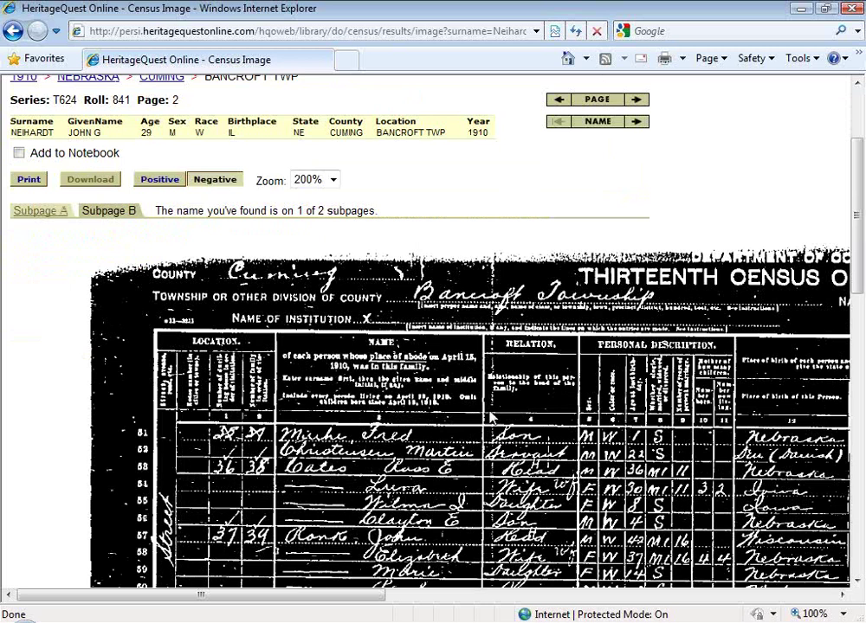
scroll(490, 418, up, 4)
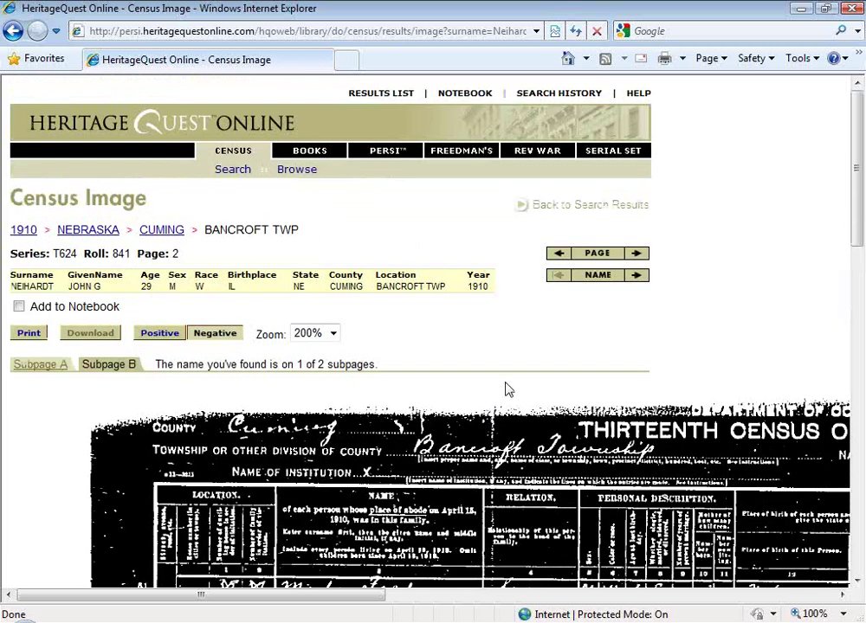
click(159, 334)
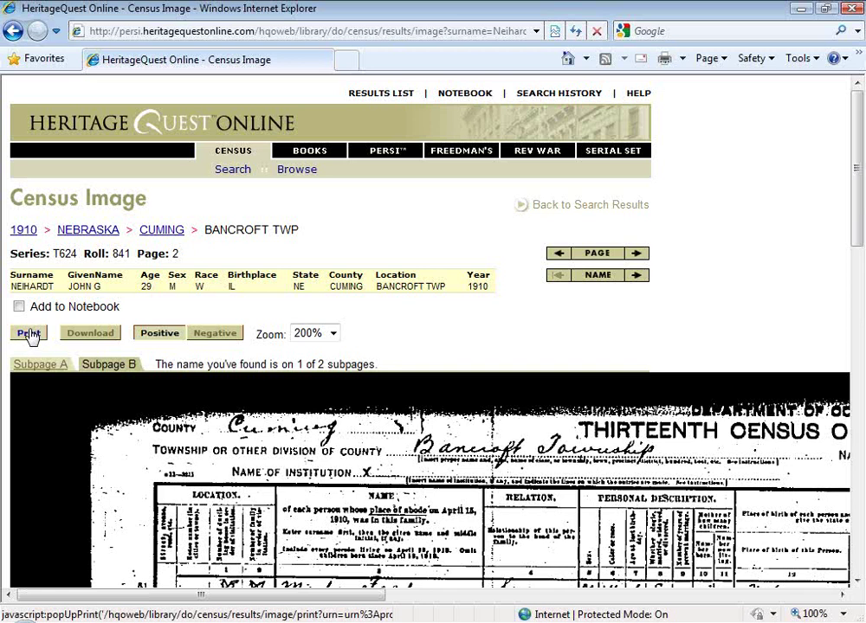
- Open the download options for the 1910 census image and view the full page in Adobe Acrobat
click(107, 338)
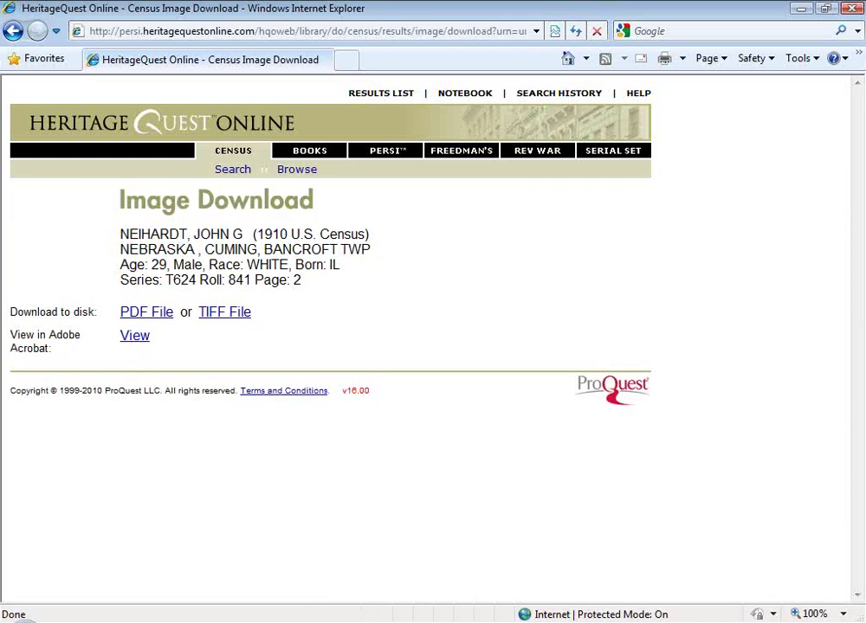
click(135, 337)
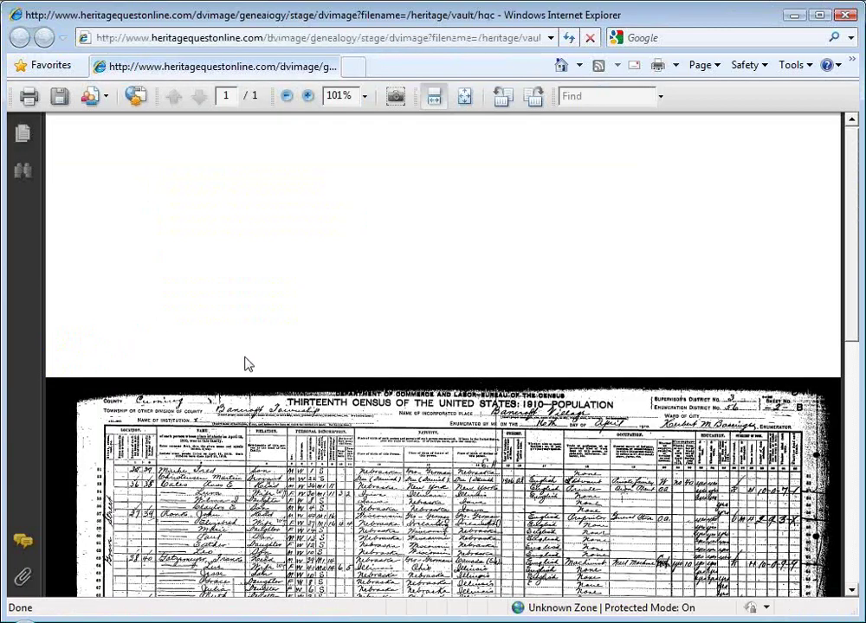
scroll(247, 363, down, 6)
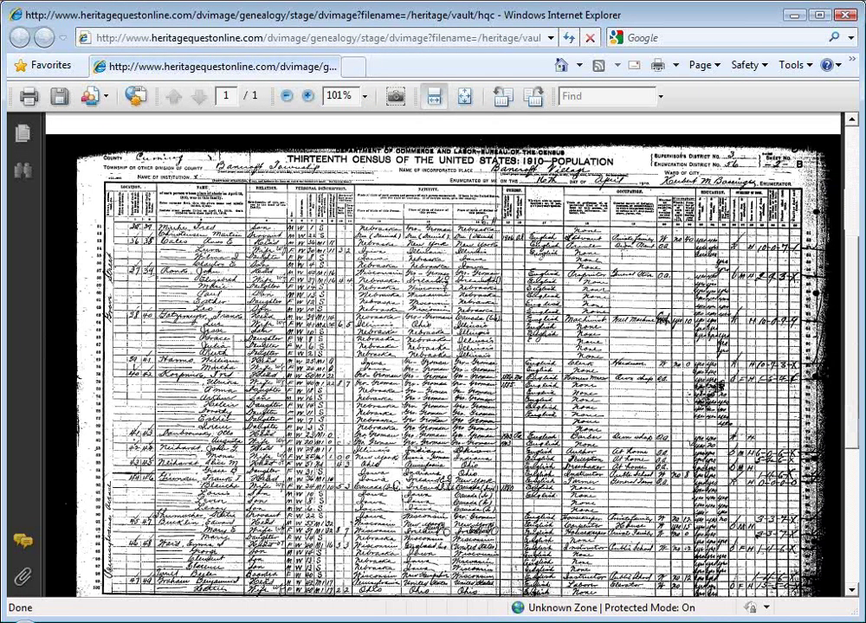
scroll(442, 355, down, 2)
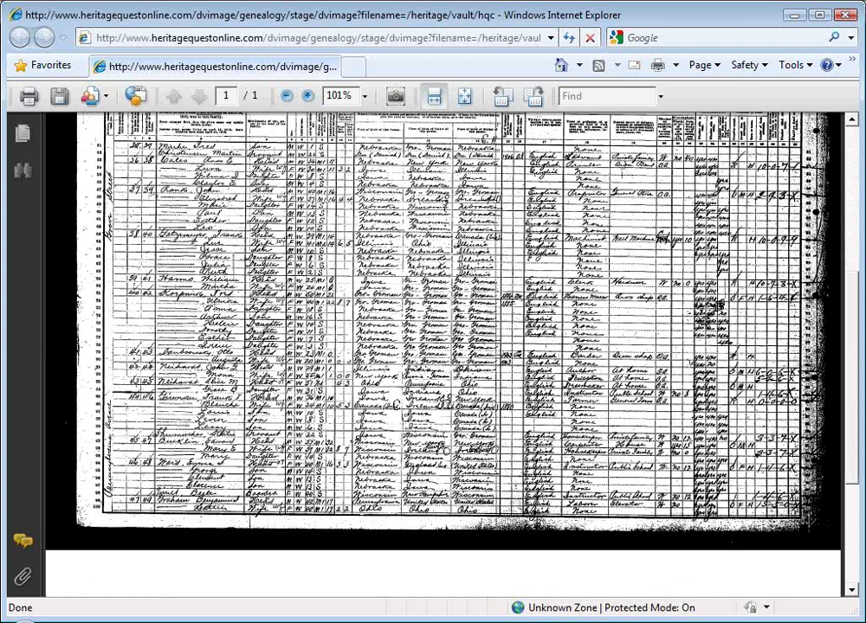
scroll(441, 346, up, 5)
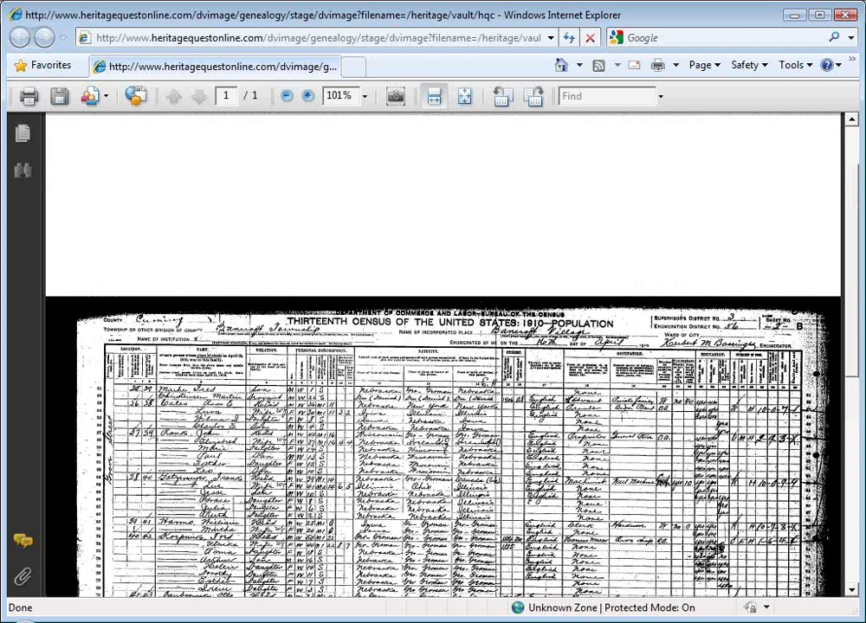
scroll(81, 222, up, 1)
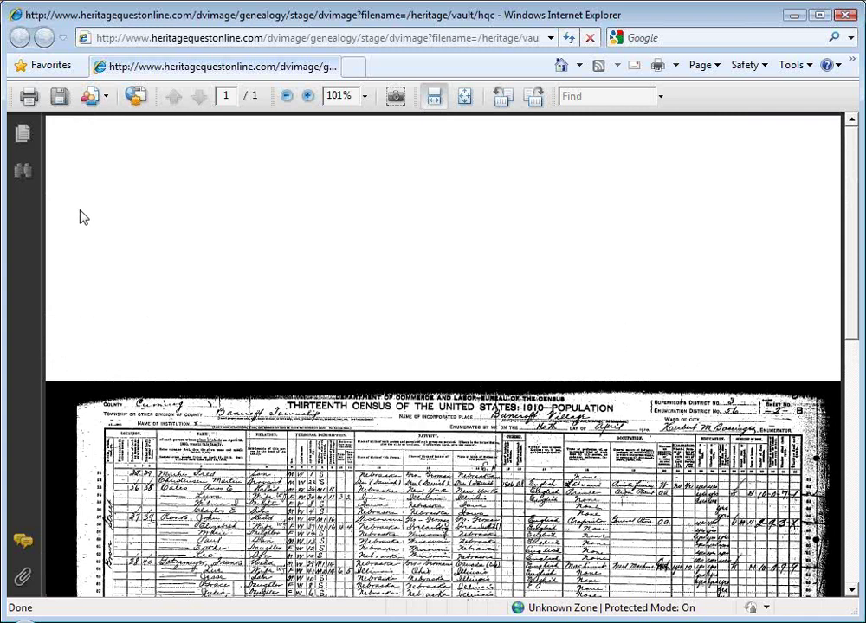
- Copy a snapshot of the Neihardt rows in the PDF, spanning the name, relation and personal description columns
click(397, 97)
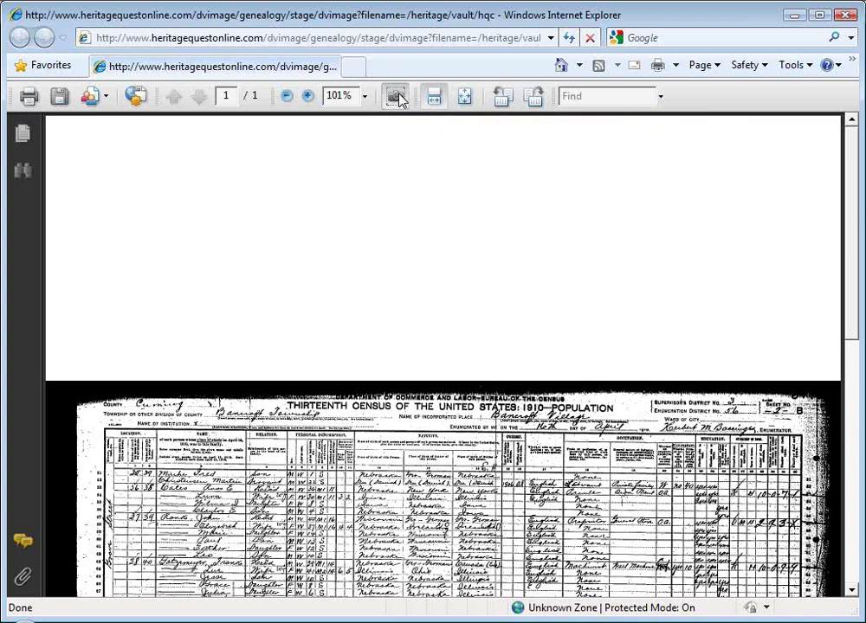
scroll(398, 100, down, 3)
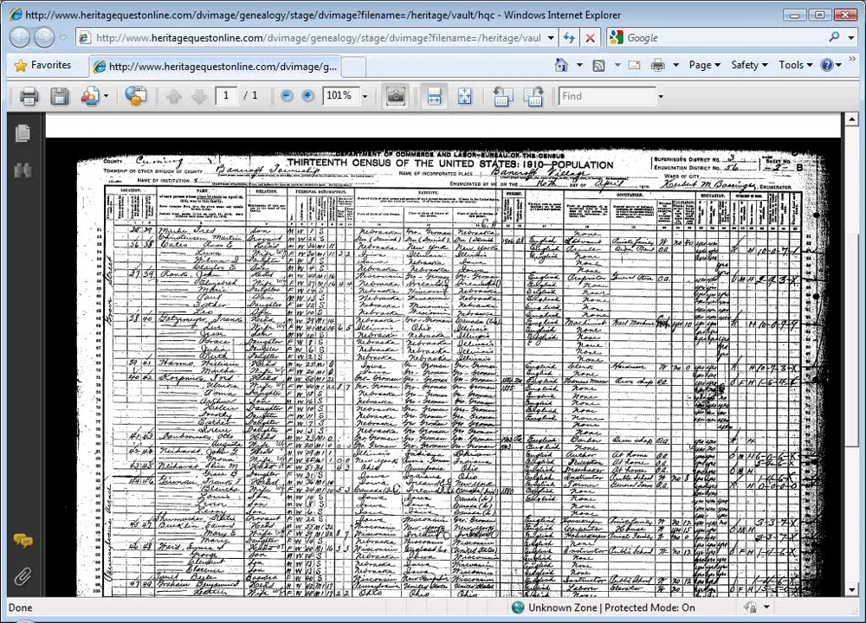
scroll(128, 305, down, 1)
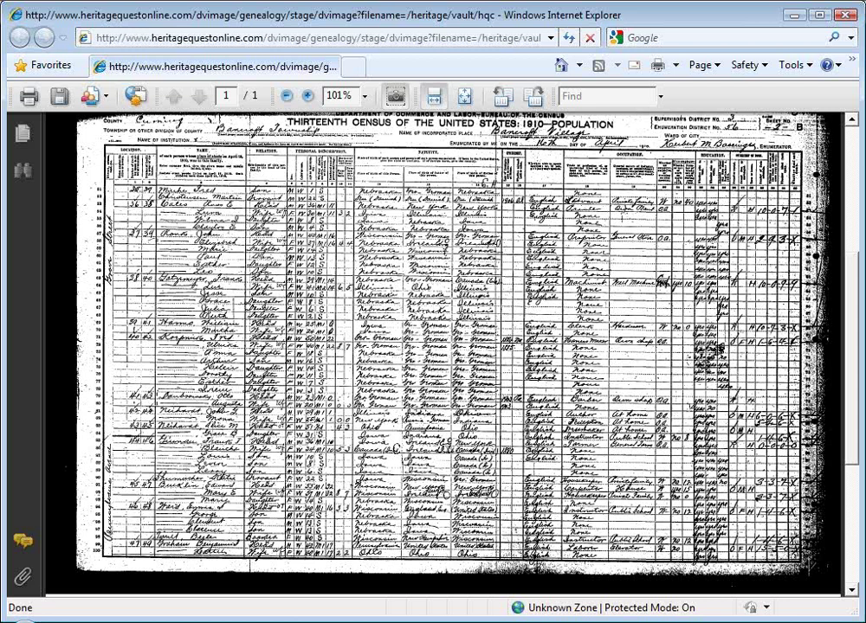
drag(156, 397, 336, 460)
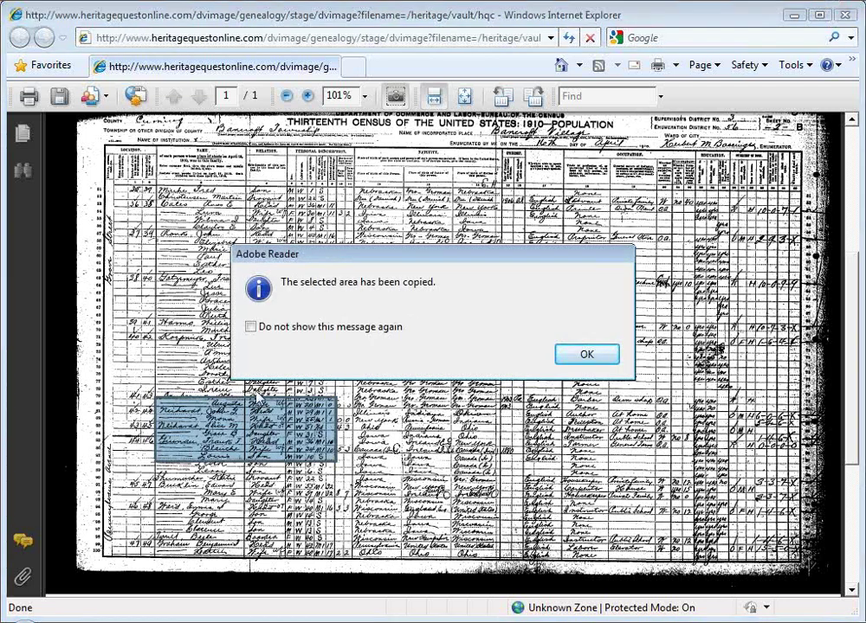
click(580, 356)
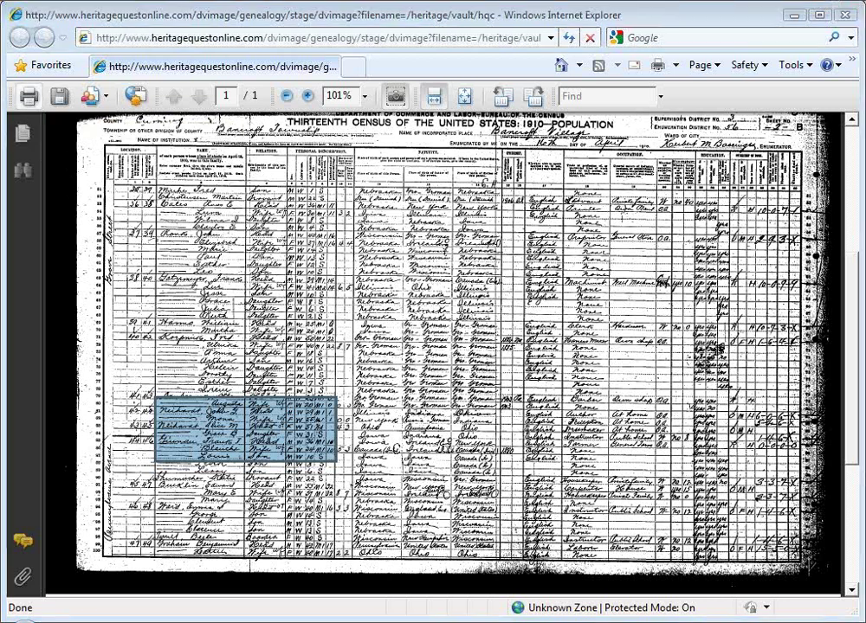
- Preview printing the selected graphic with page scaling set to None and to Fit to Printable Area, and cancel the print
key(ctrl+p)
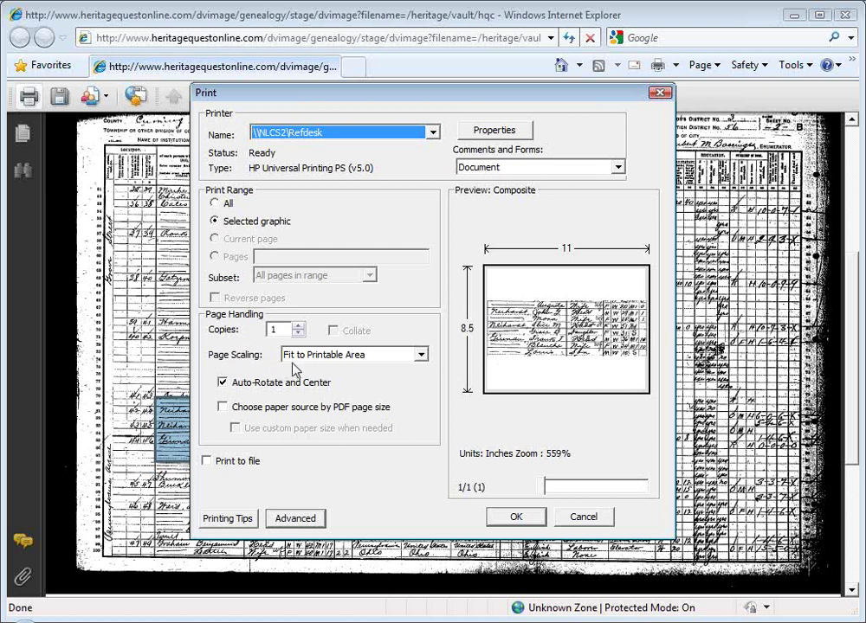
click(421, 356)
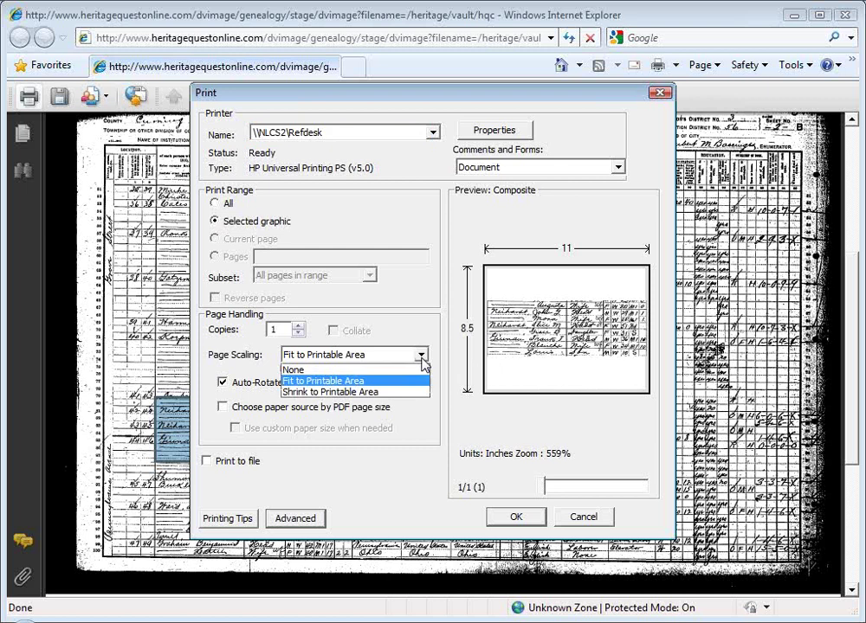
click(364, 371)
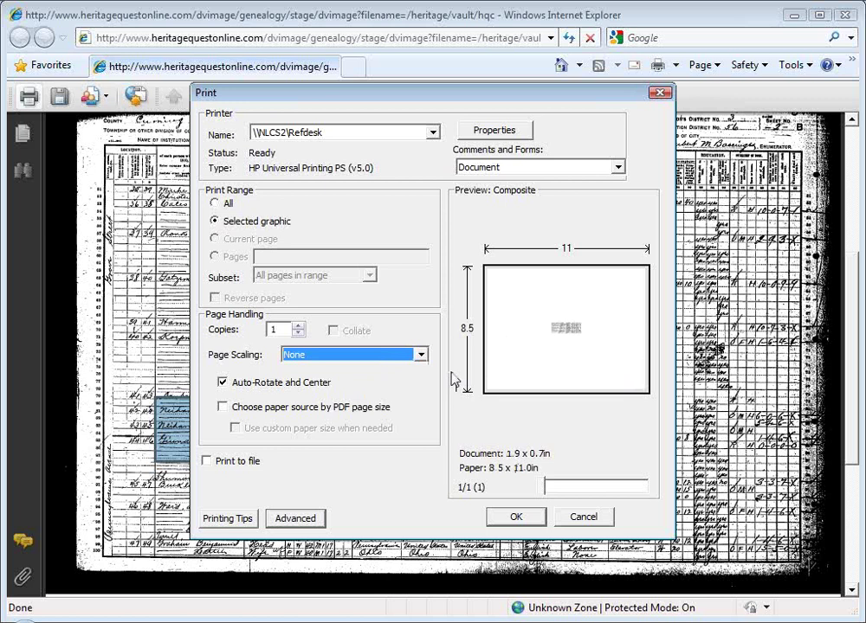
click(419, 356)
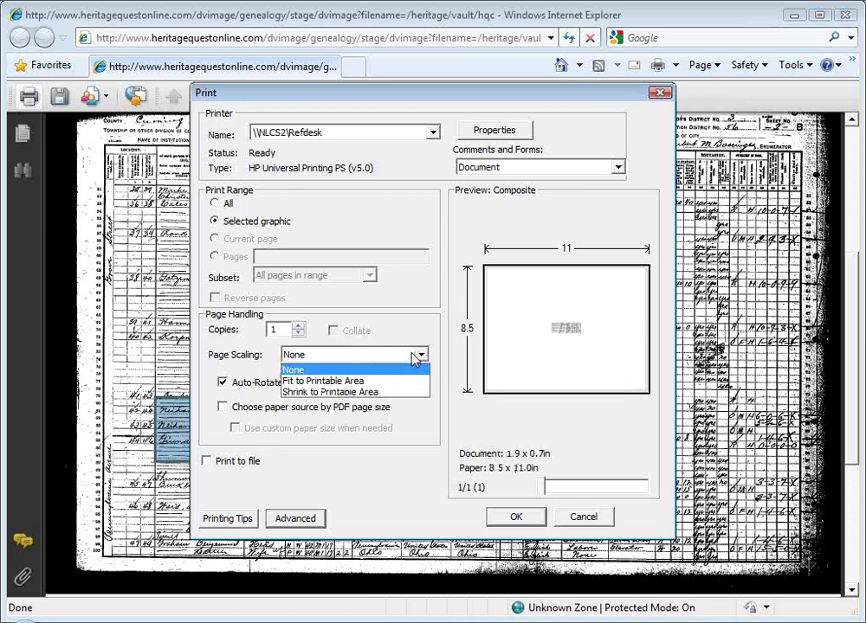
click(362, 381)
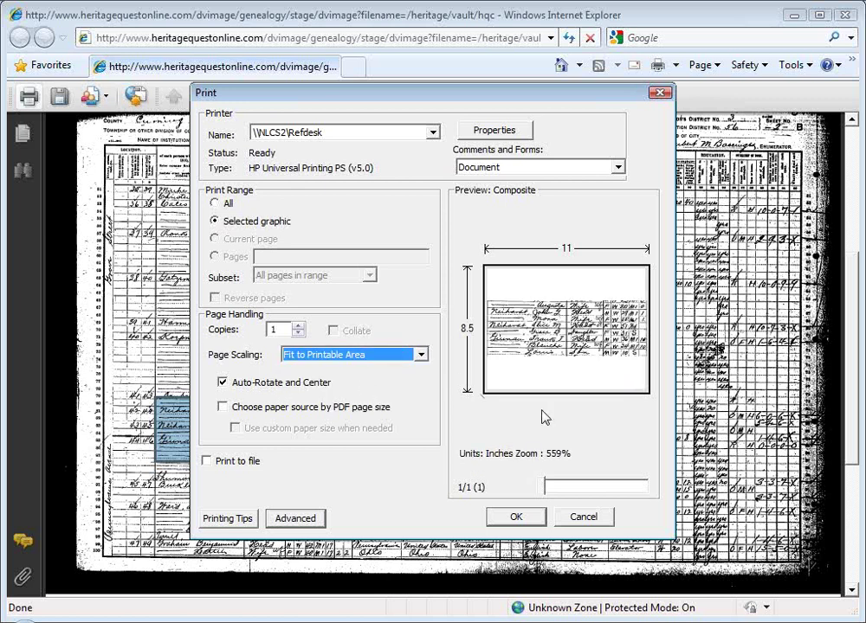
click(581, 516)
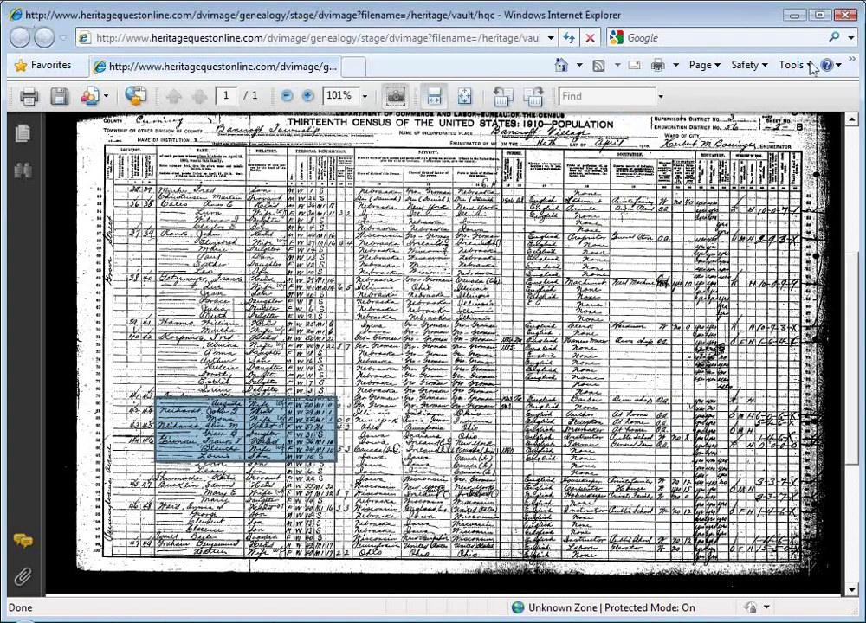
- Close the PDF window, return to the 1910 census image, and look over the page down to its end
click(847, 14)
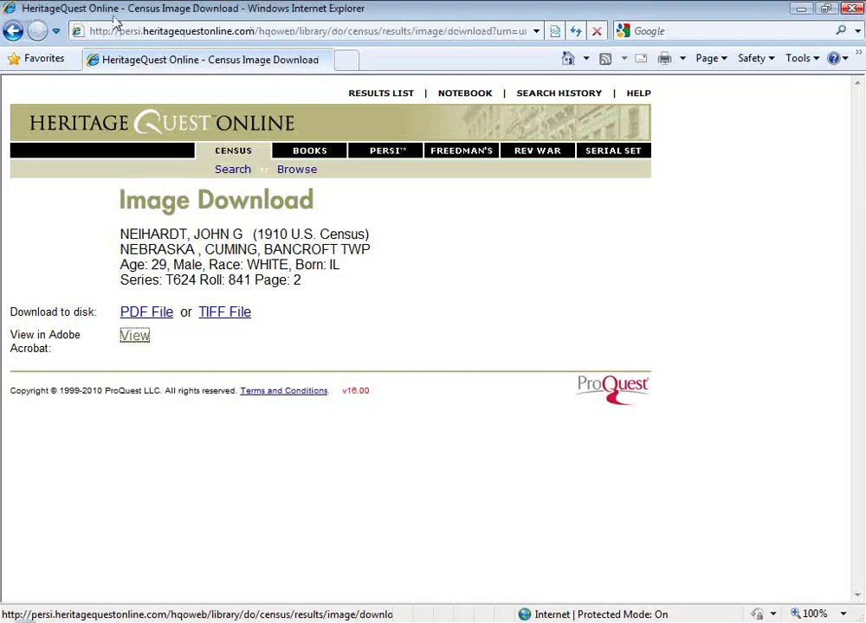
click(11, 31)
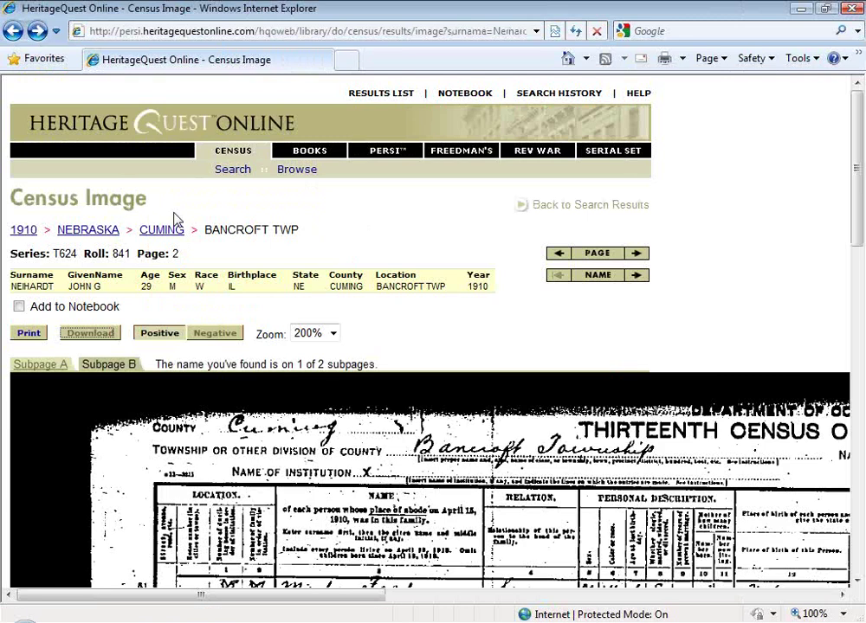
scroll(518, 381, down, 5)
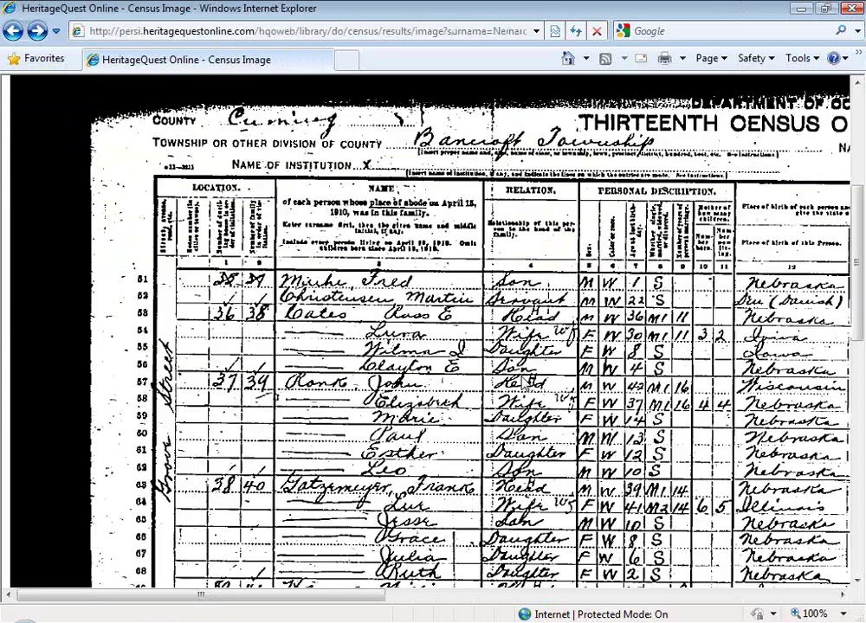
scroll(518, 381, down, 5)
scroll(522, 383, down, 4)
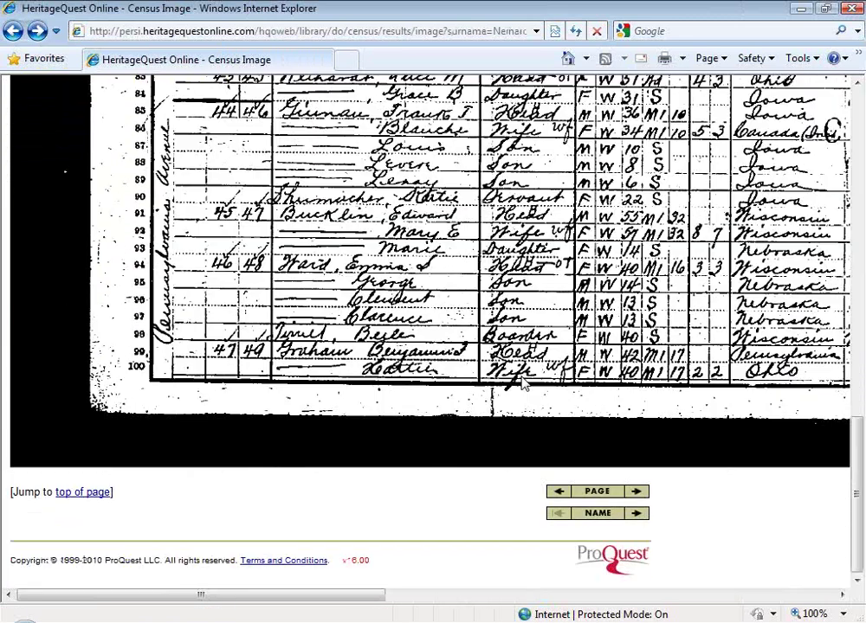
scroll(522, 383, up, 15)
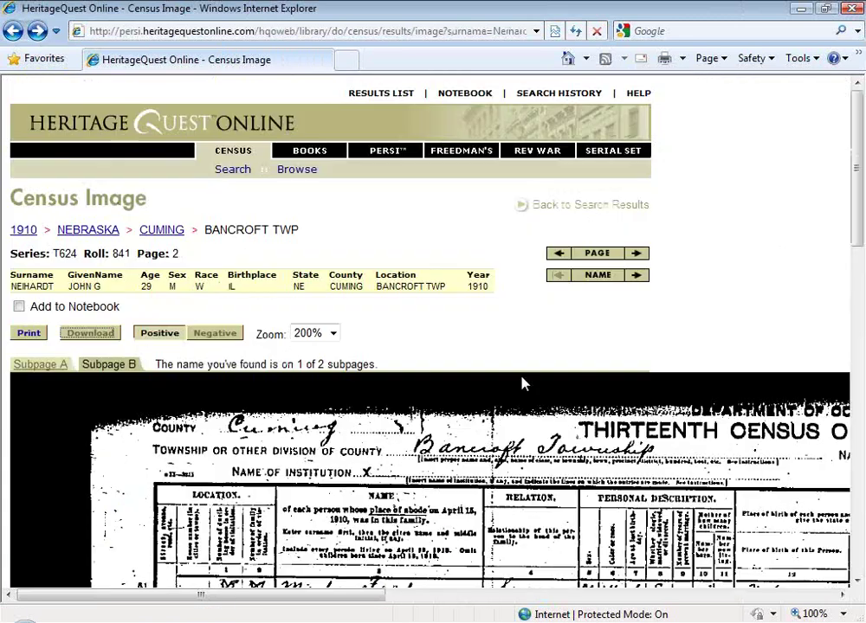
- Go to the next name in the results, the 1920 Bancroft census image, and locate the Neihardt household
click(560, 256)
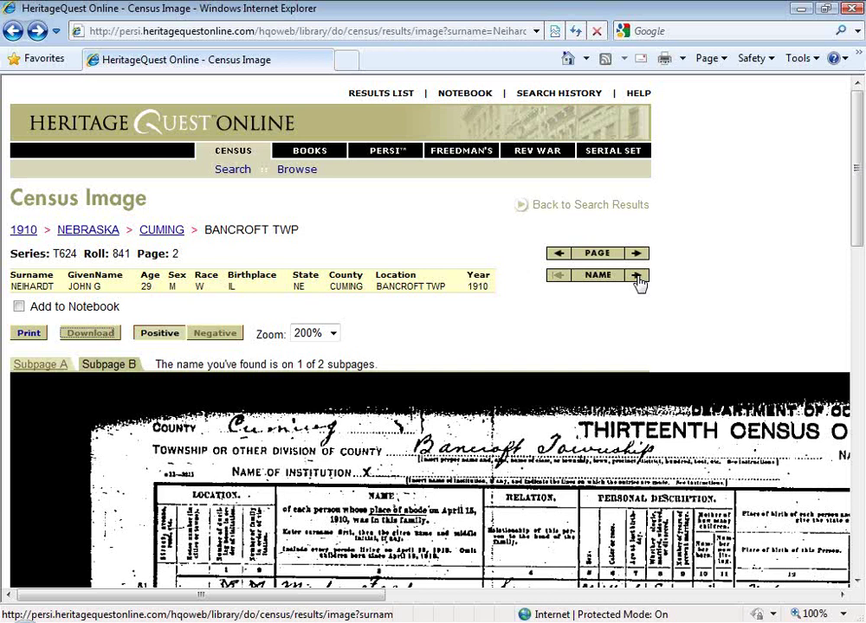
click(638, 276)
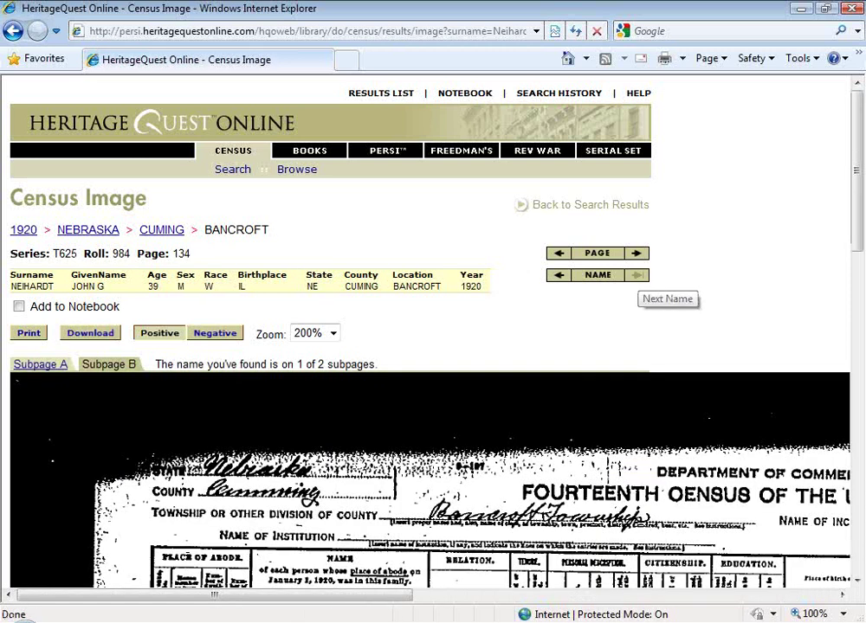
scroll(638, 277, down, 3)
scroll(638, 277, down, 4)
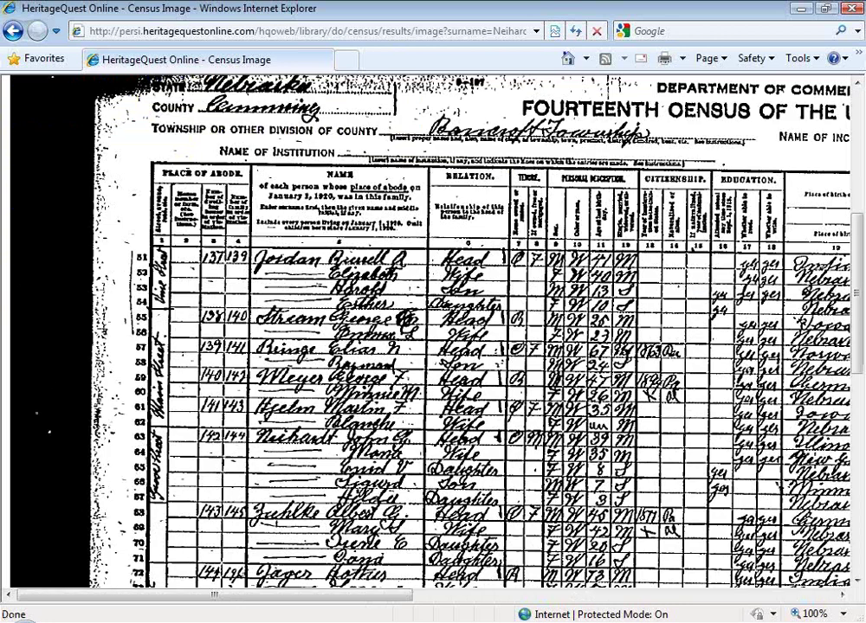
- Read the Neihardt household's 1920 entries across the page, from personal details and birthplaces through to the occupation columns
scroll(476, 332, down, 1)
scroll(332, 164, down, 1)
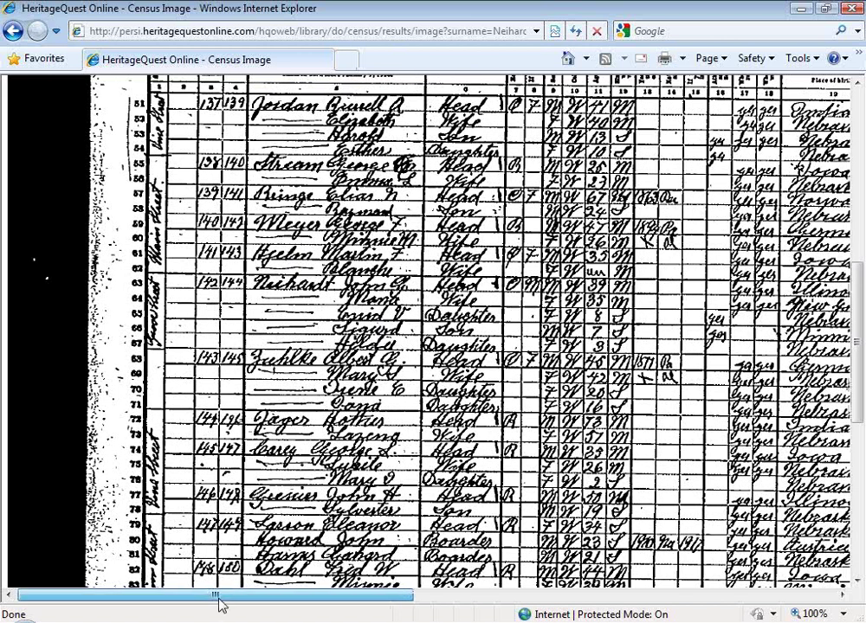
drag(217, 603, 439, 616)
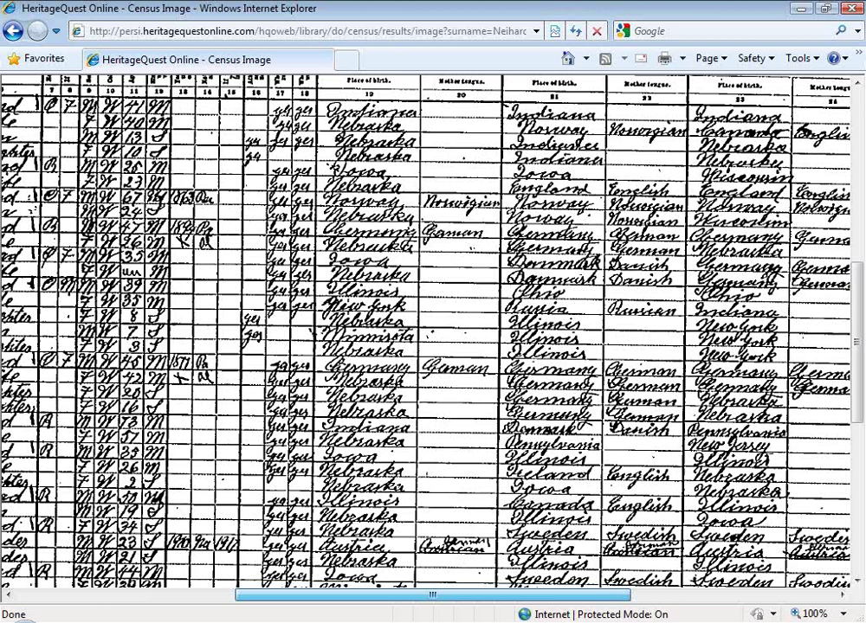
scroll(348, 465, right, 5)
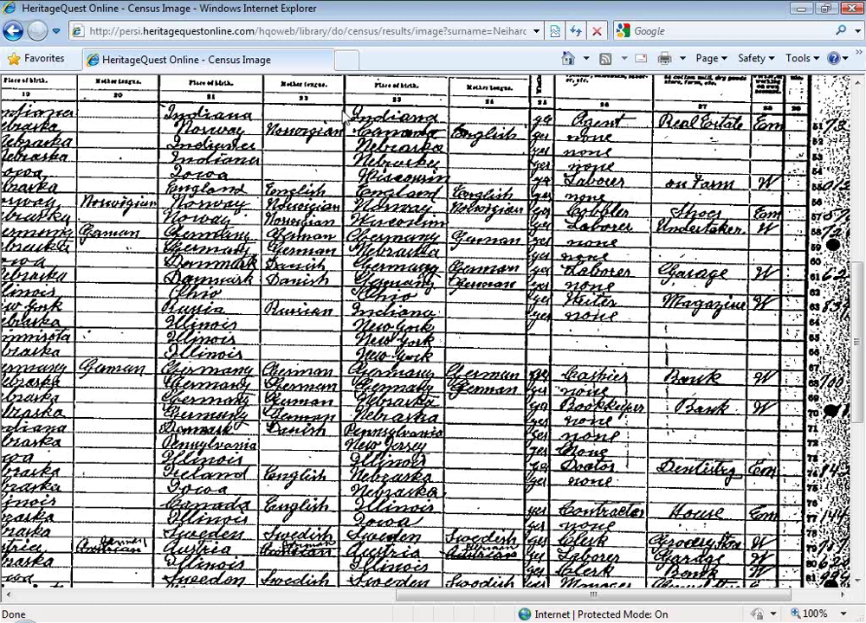
- Return to the 1910 Bancroft census image and open a new census search
click(13, 34)
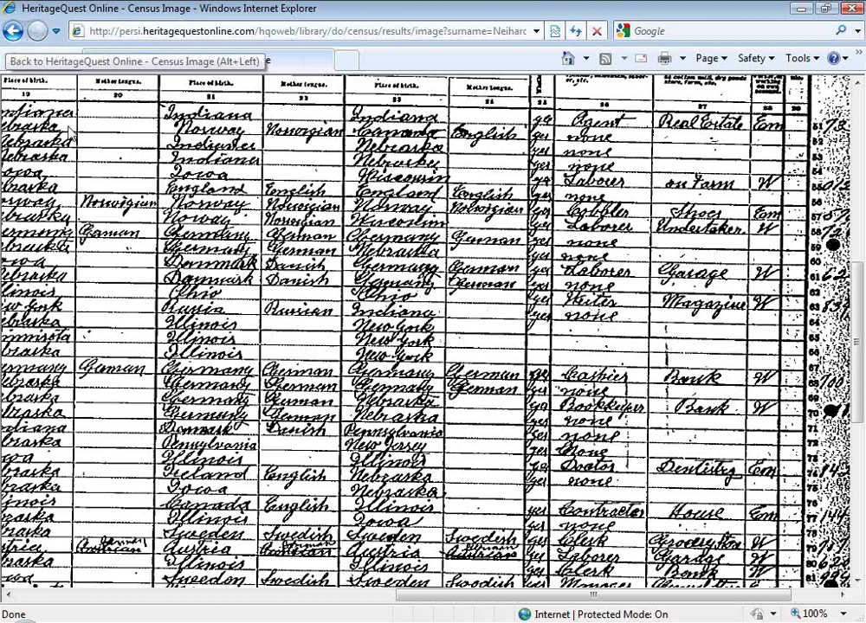
click(12, 32)
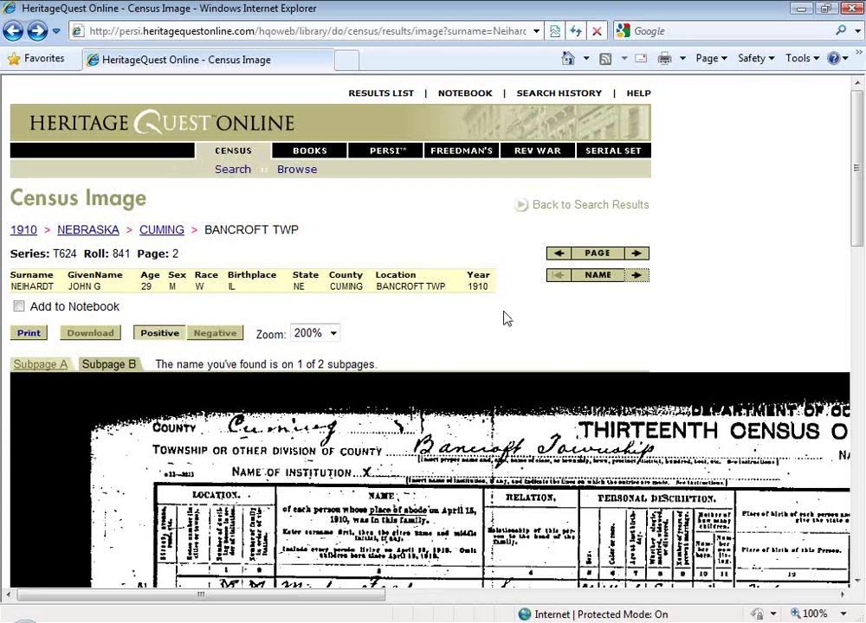
click(232, 170)
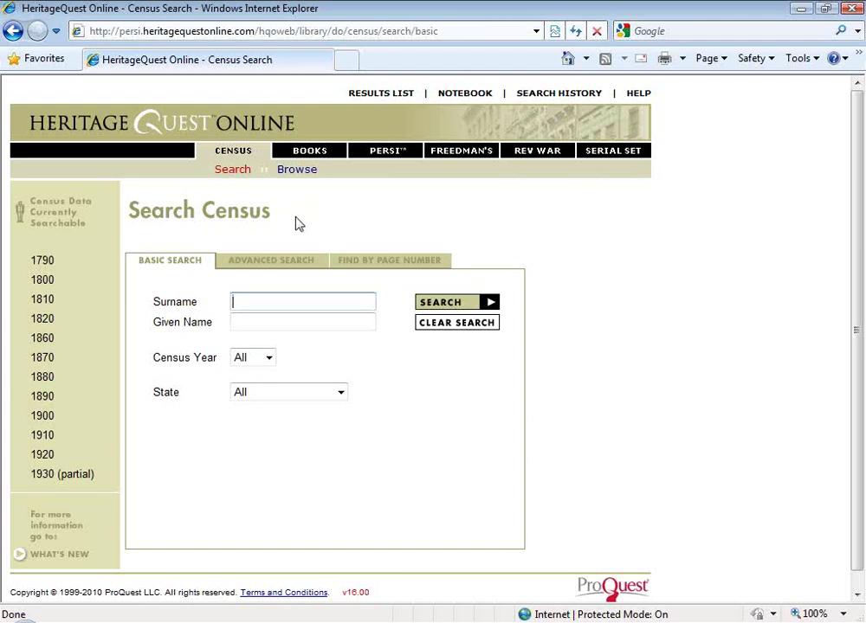
- Run an advanced census search for the surname ingalls with the birthplace wisconsin
click(264, 264)
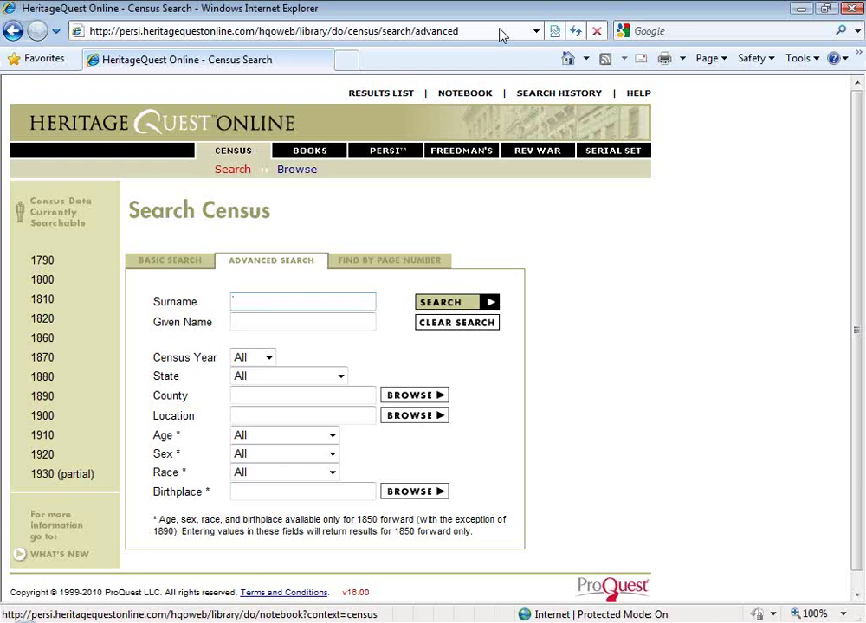
text(ingalls)
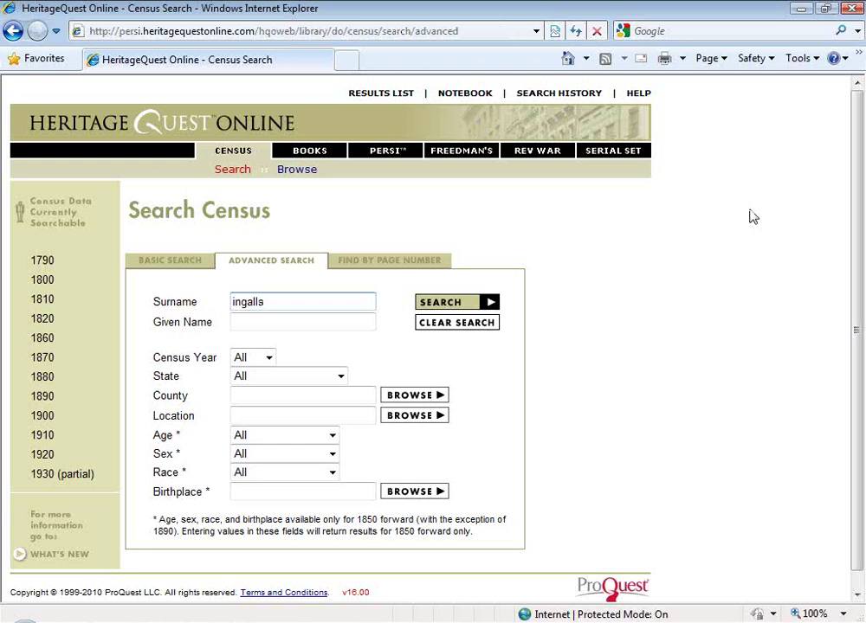
click(242, 492)
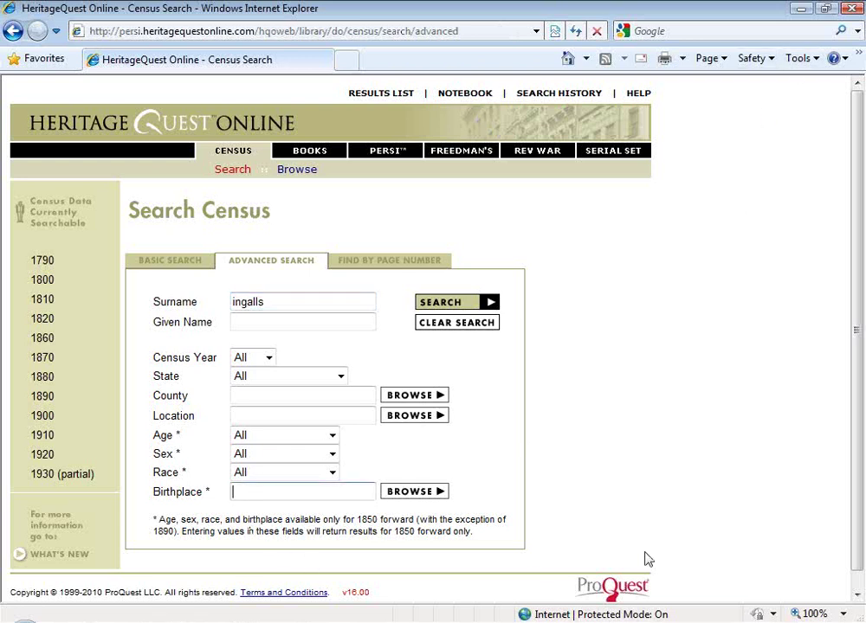
text(wisconsin)
click(480, 303)
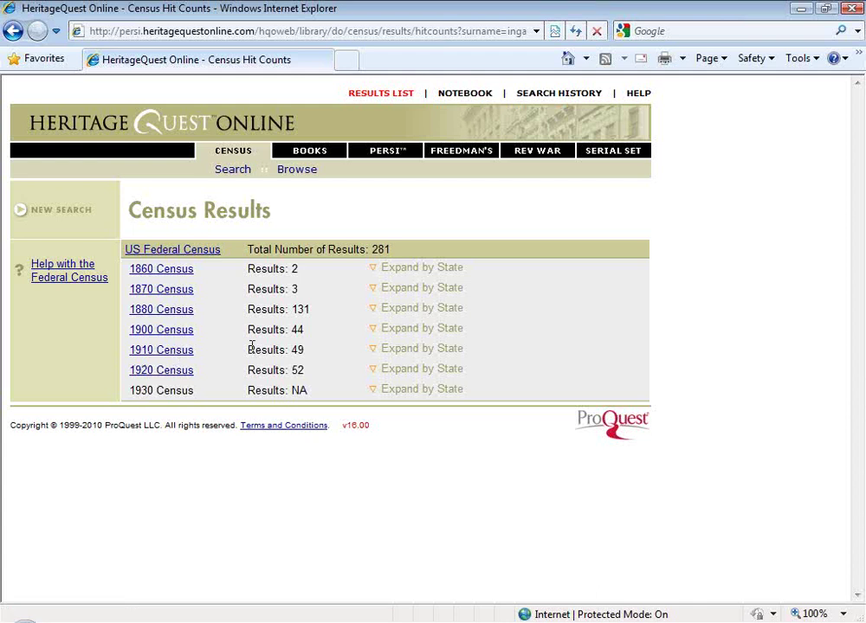
- Open the 1910 census results and view the image for the Ingalls entry in 3-WD DE SMET, Kingsbury County
click(162, 351)
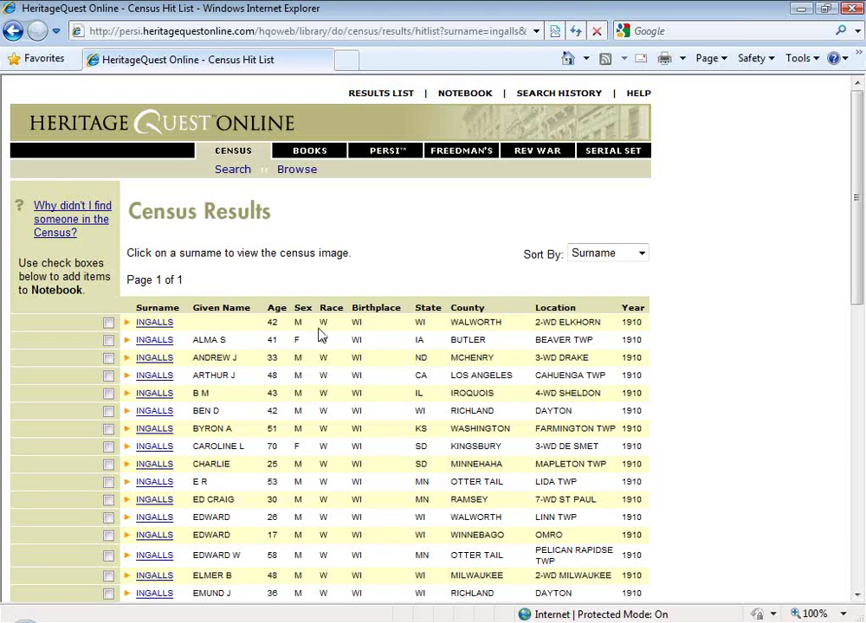
scroll(320, 336, down, 1)
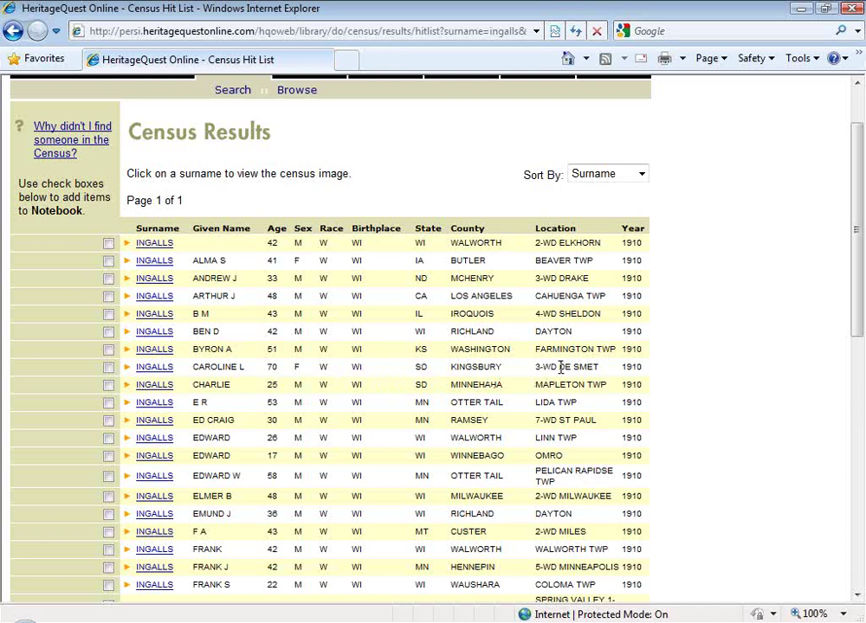
click(146, 370)
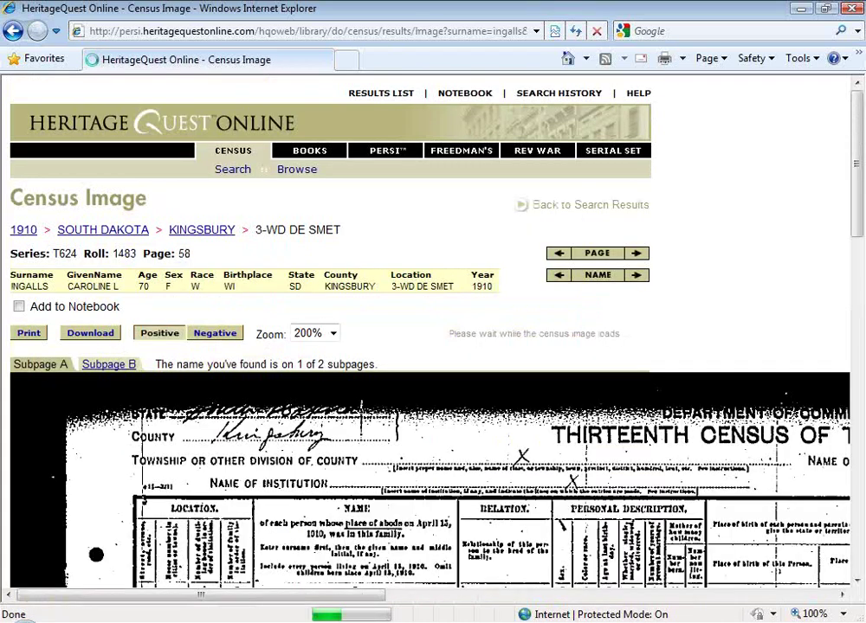
- Locate the Ingalls household on the De Smet census page and examine its ages, relations and parents' birthplaces
scroll(432, 347, down, 2)
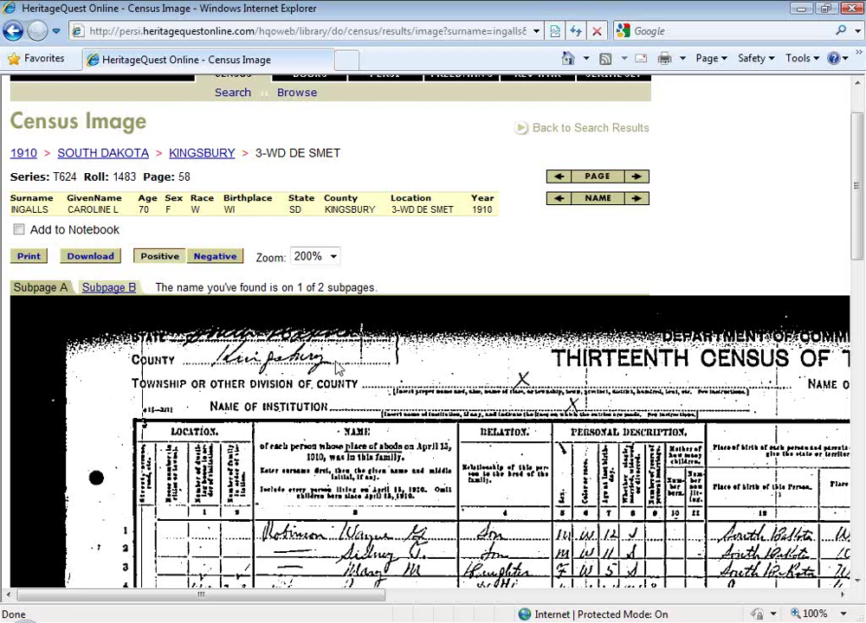
scroll(337, 368, down, 4)
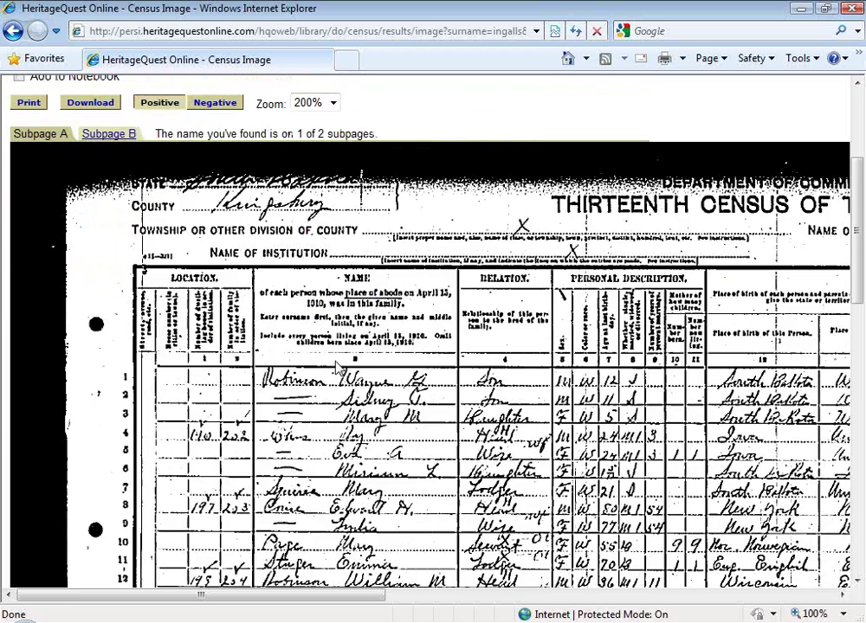
scroll(338, 368, down, 4)
scroll(338, 368, down, 6)
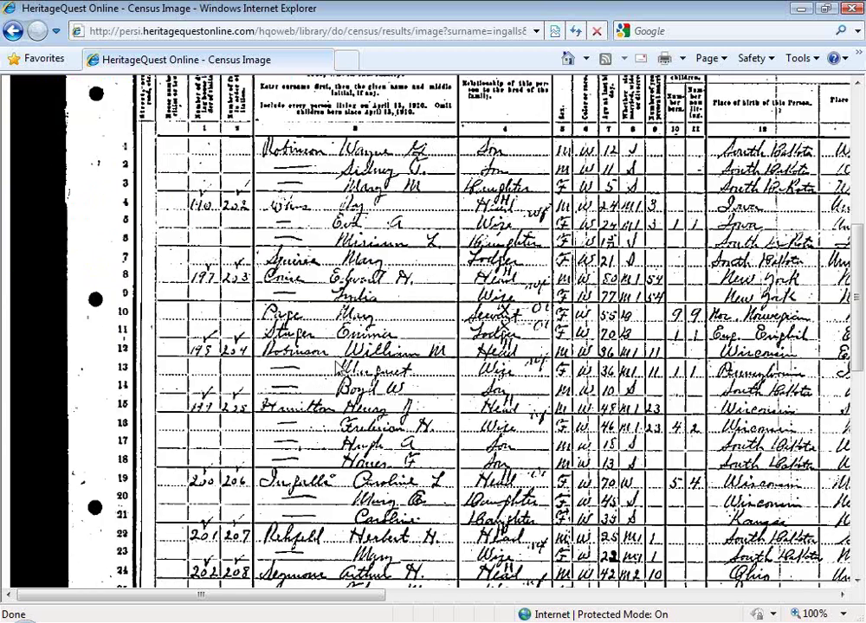
scroll(338, 368, down, 6)
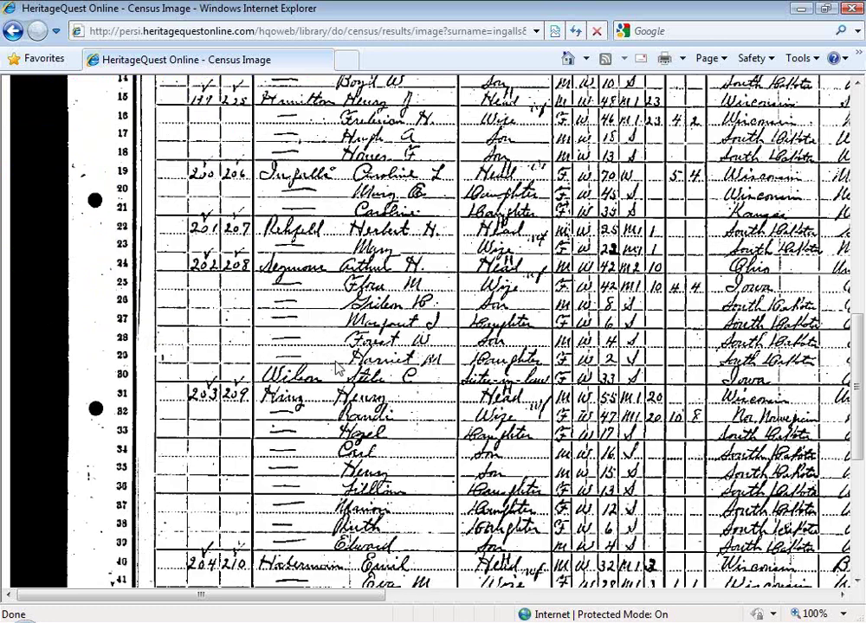
scroll(338, 368, down, 4)
scroll(337, 368, up, 4)
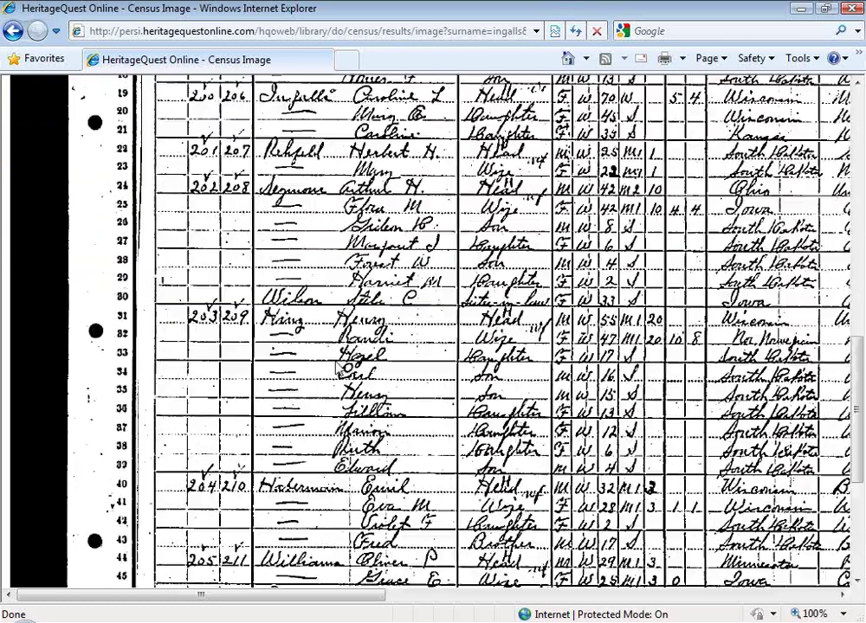
scroll(338, 368, up, 6)
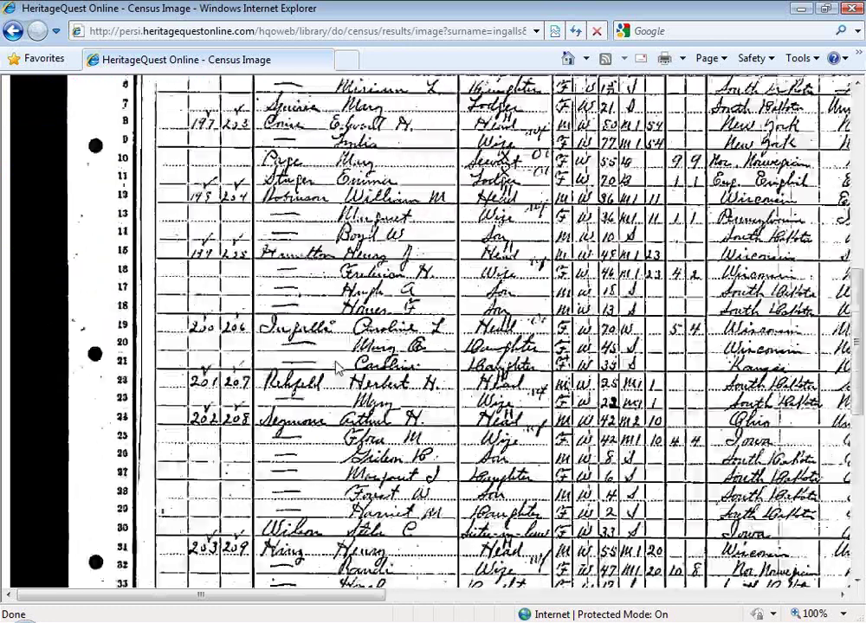
scroll(337, 365, up, 4)
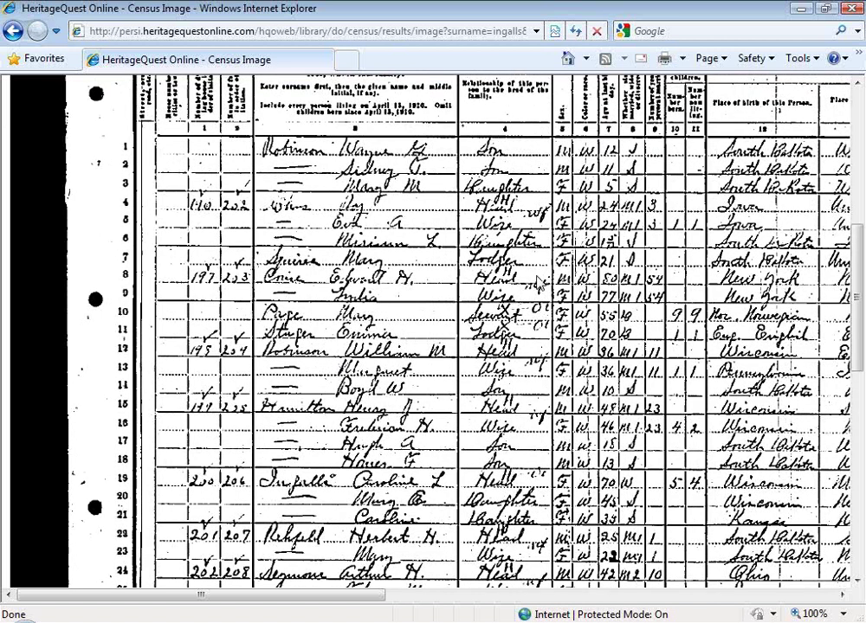
scroll(536, 282, down, 2)
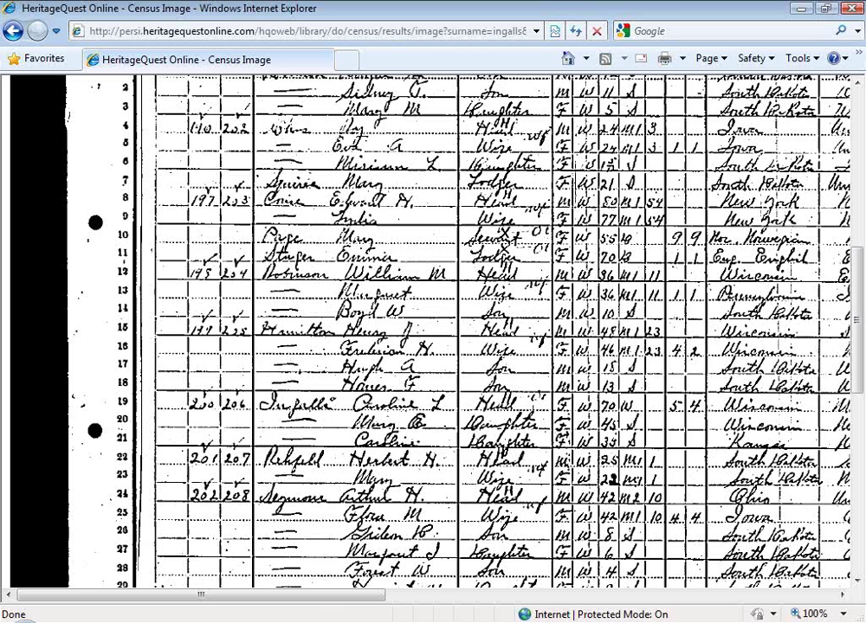
drag(257, 602, 394, 604)
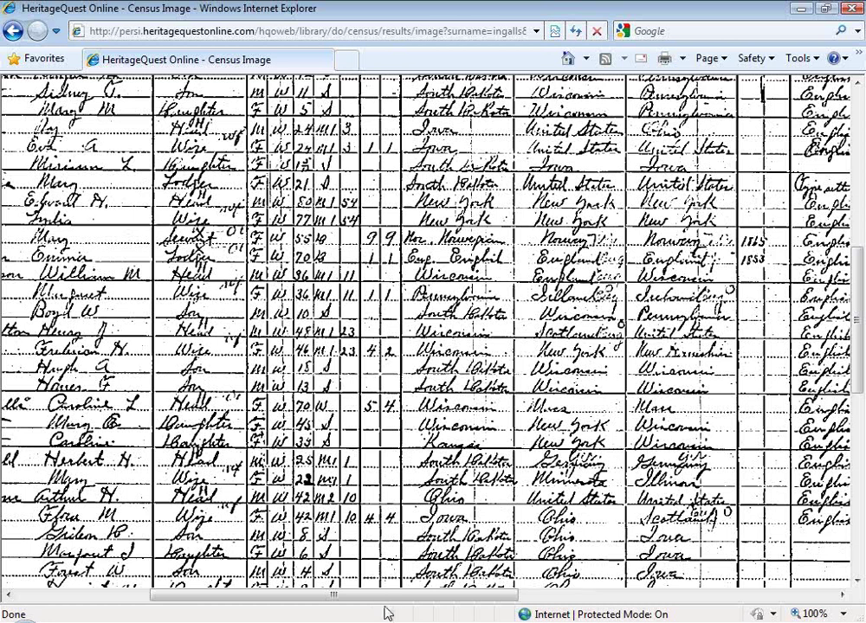
drag(386, 608, 232, 607)
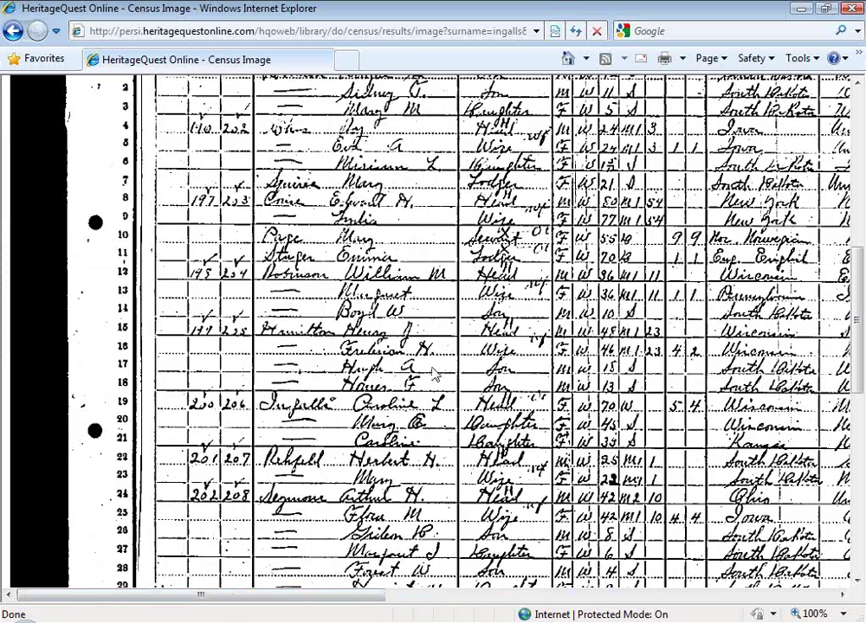
- Leave the census image and browse the census by options, choosing the year 1880 and the state Nebraska
scroll(433, 372, up, 10)
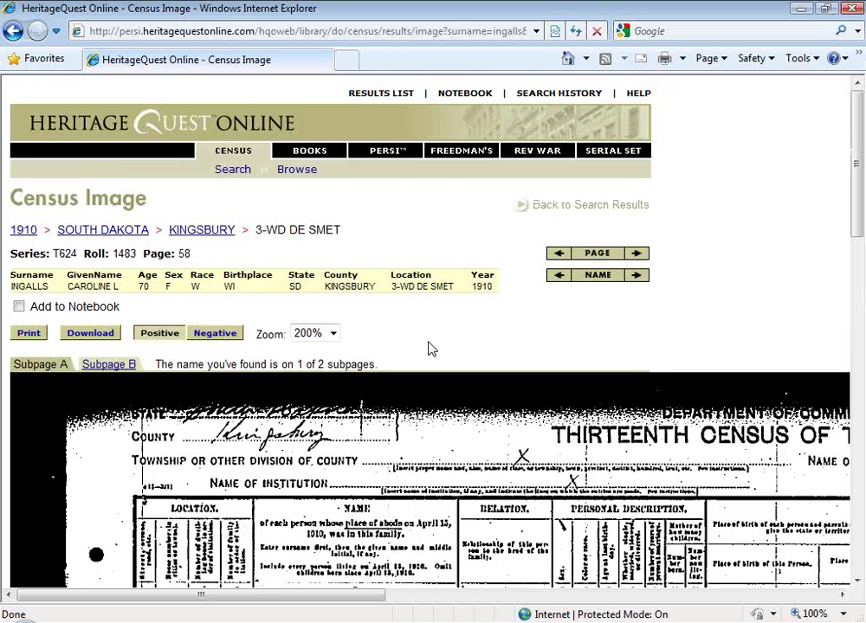
click(226, 172)
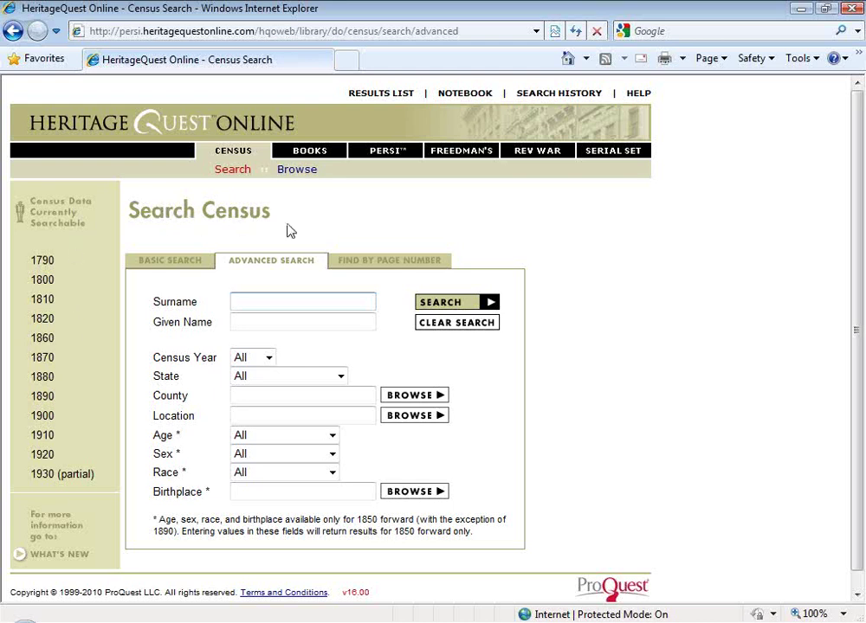
click(296, 170)
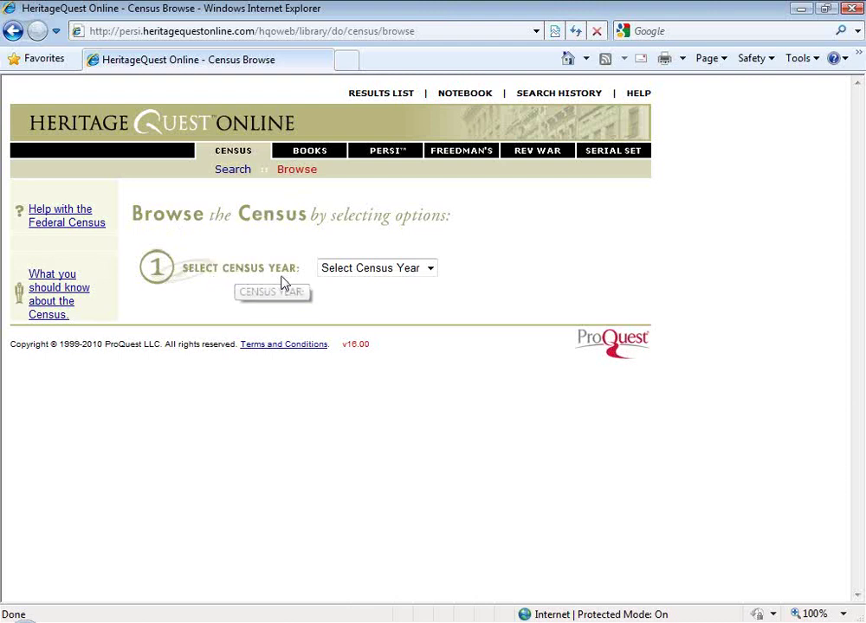
click(429, 270)
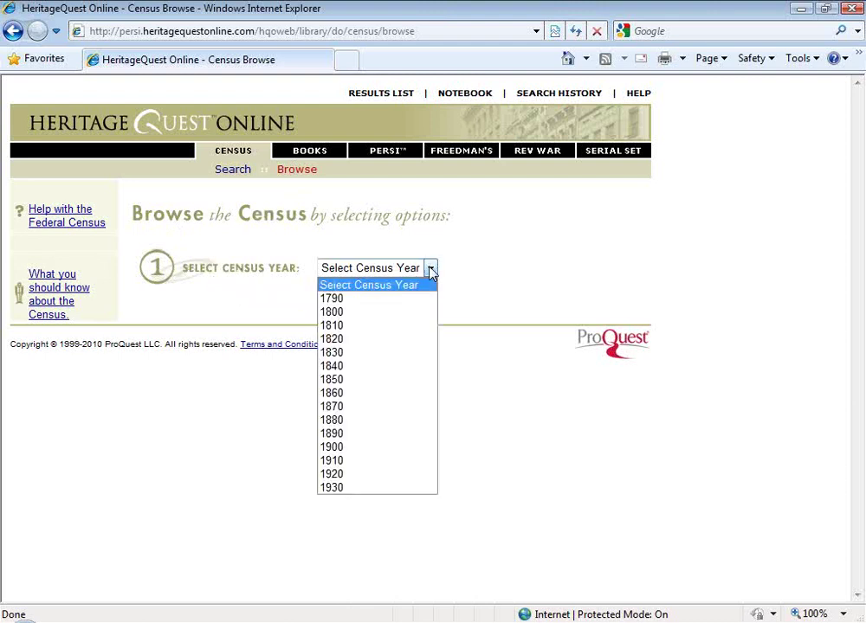
click(387, 420)
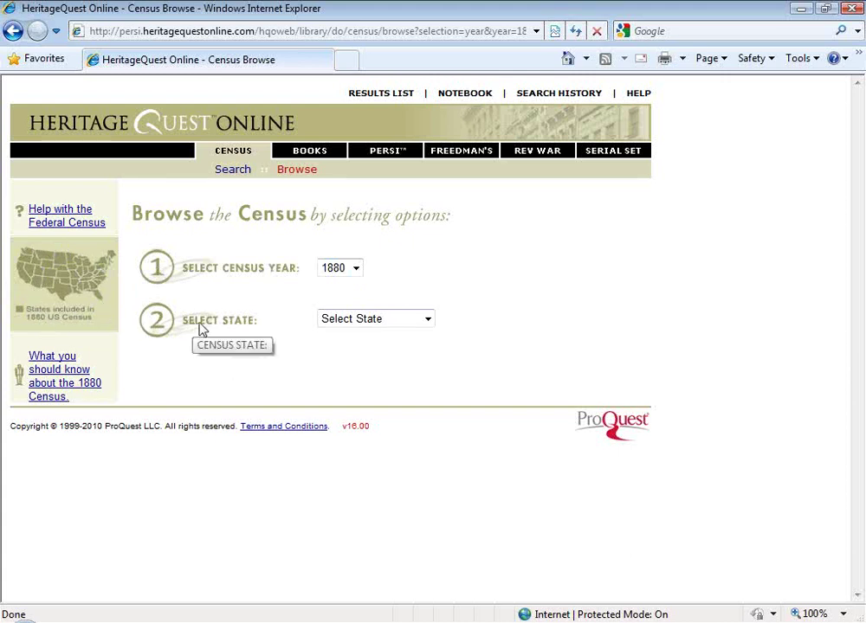
click(427, 320)
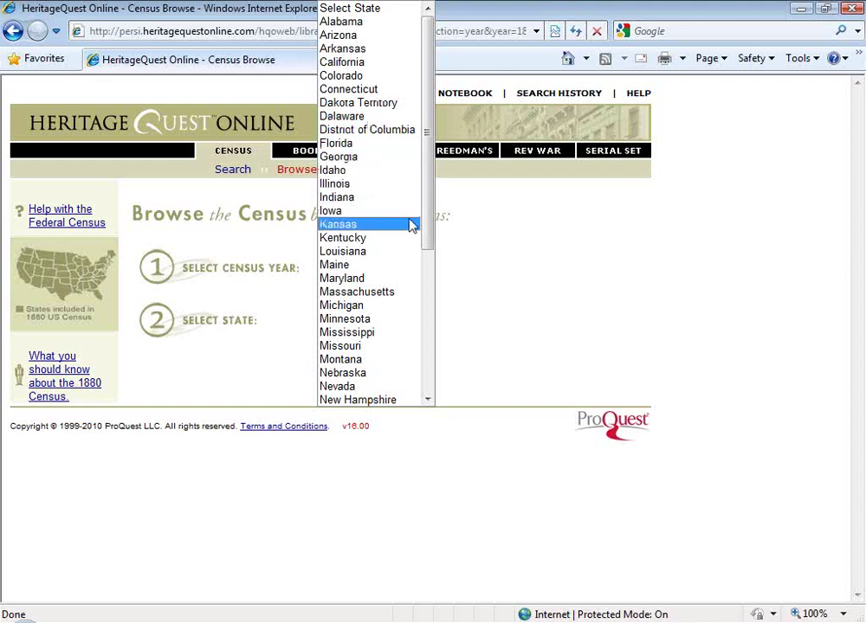
click(394, 374)
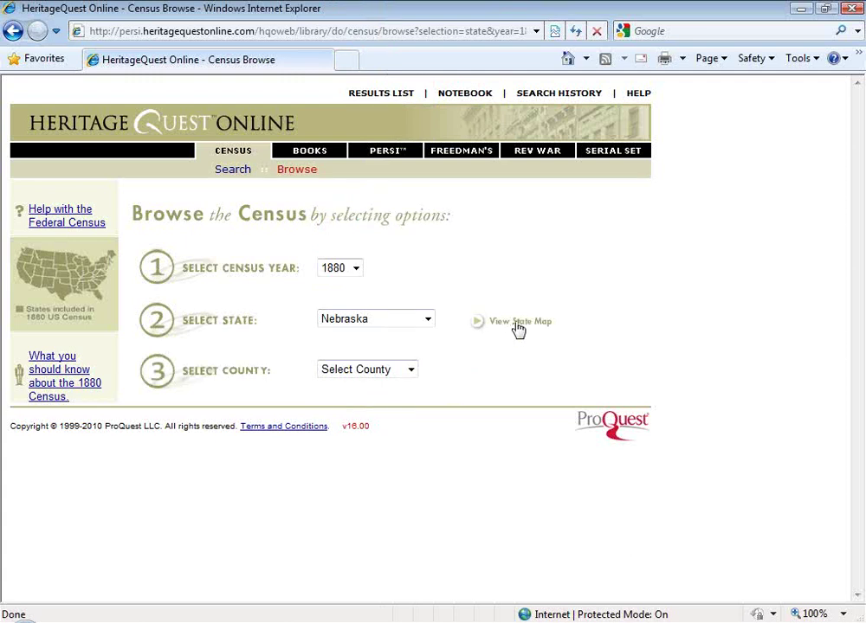
- View the 1880 Nebraska state map, enlarge its window to examine the county boundaries, and close it
click(518, 327)
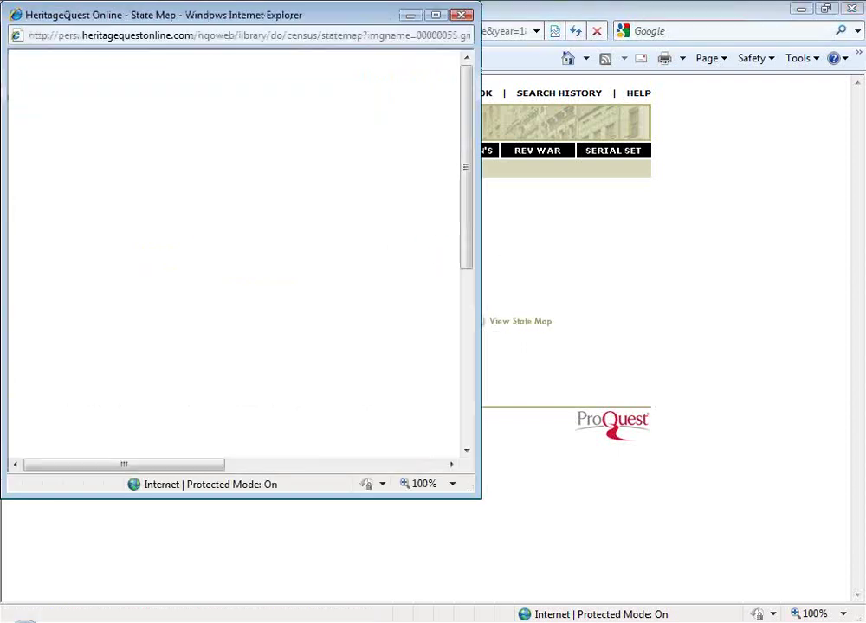
drag(481, 332, 839, 333)
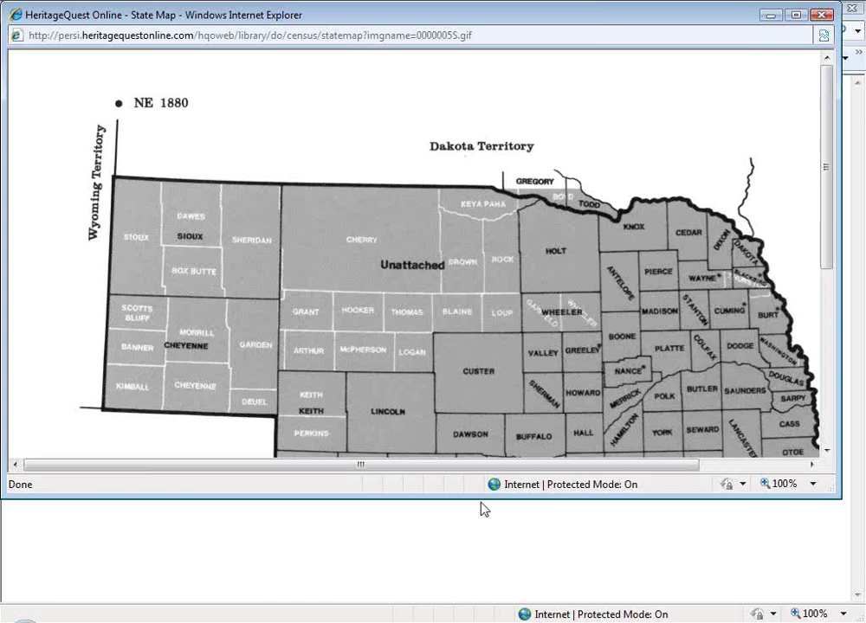
drag(493, 500, 493, 617)
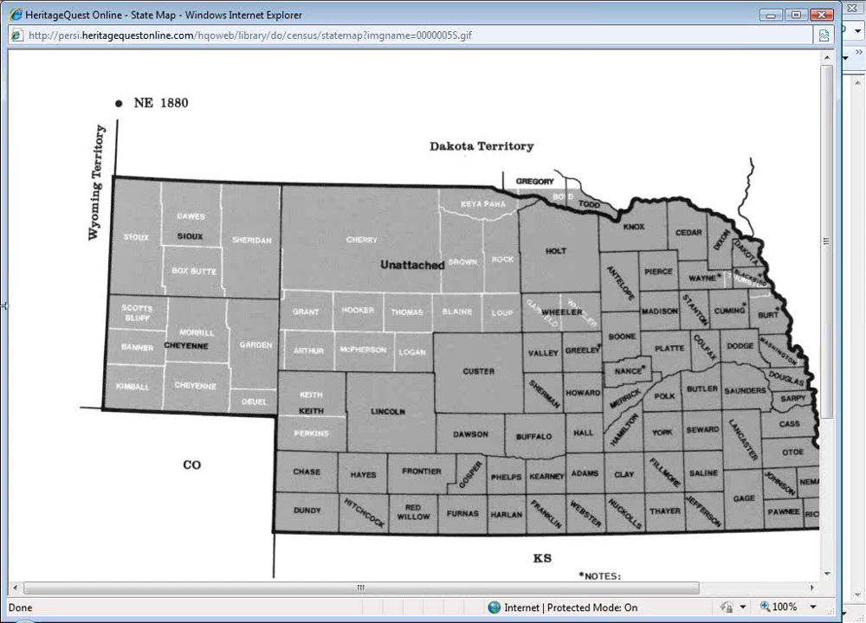
click(826, 19)
- Change the state in the 1880 census browse options to Dakota Territory
click(360, 322)
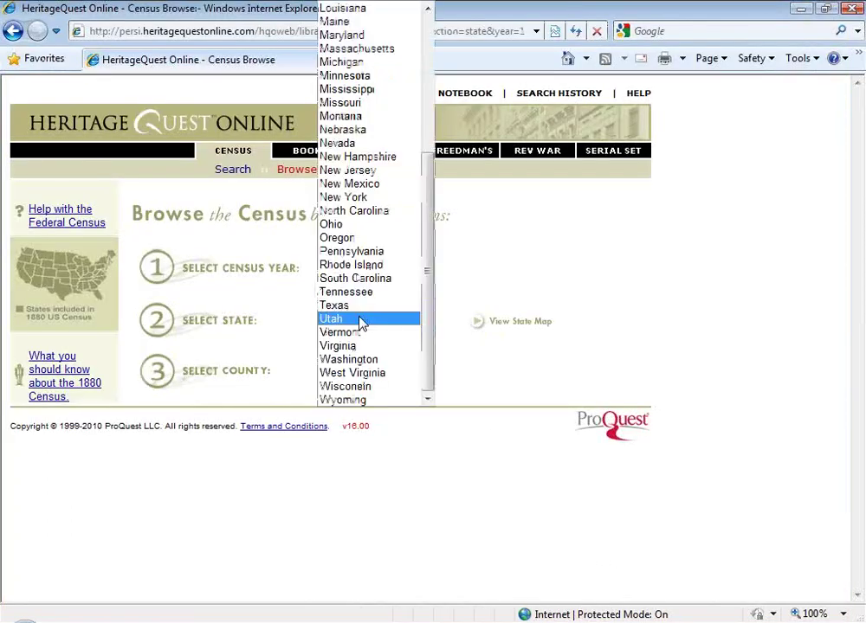
scroll(415, 101, up, 6)
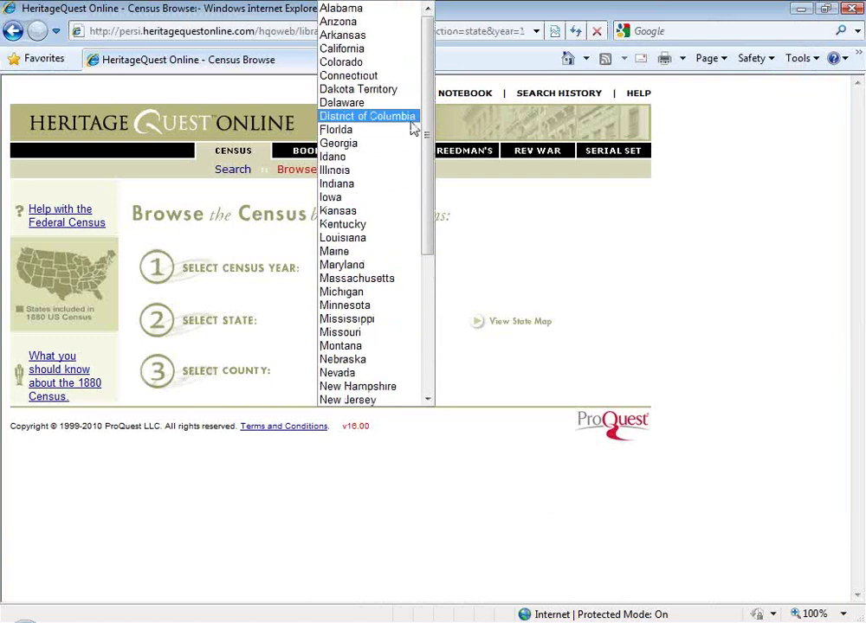
click(407, 90)
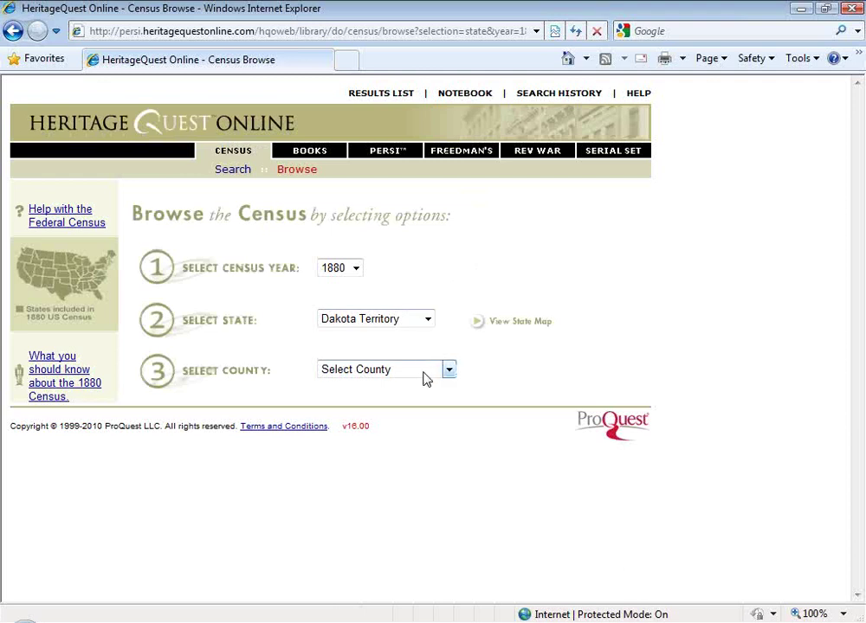
- Choose Kingsbury as the county and open the census images for the location TWP 111 RANGE 56
click(449, 372)
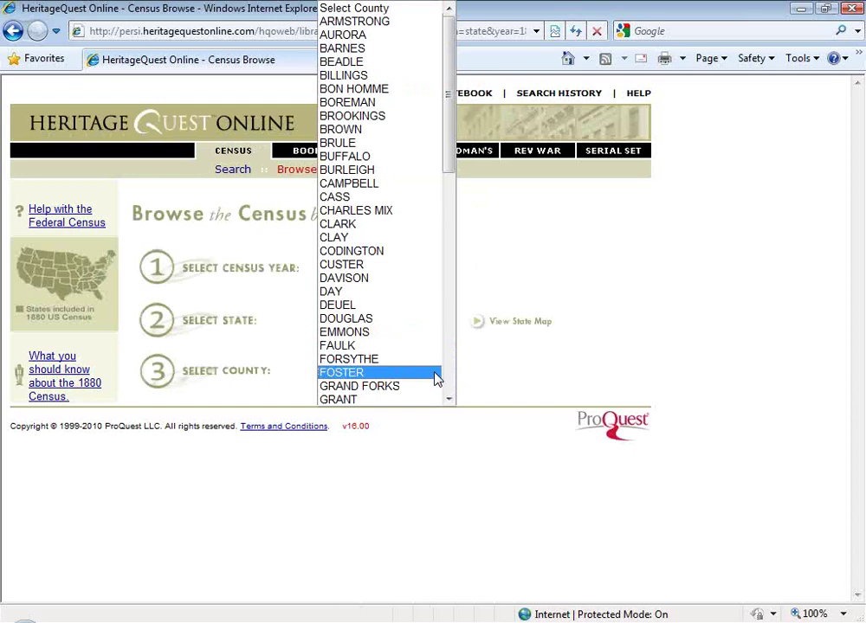
scroll(381, 207, down, 6)
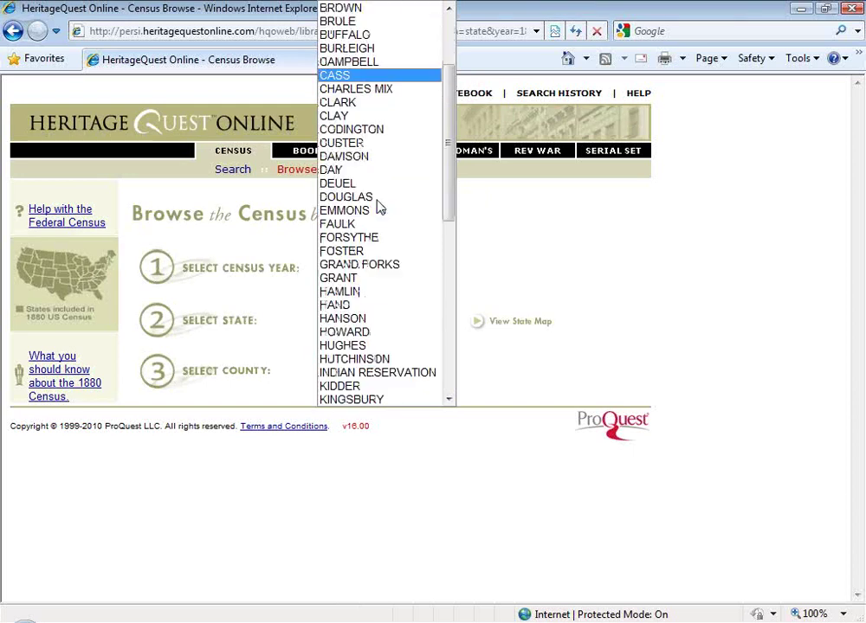
scroll(381, 206, down, 3)
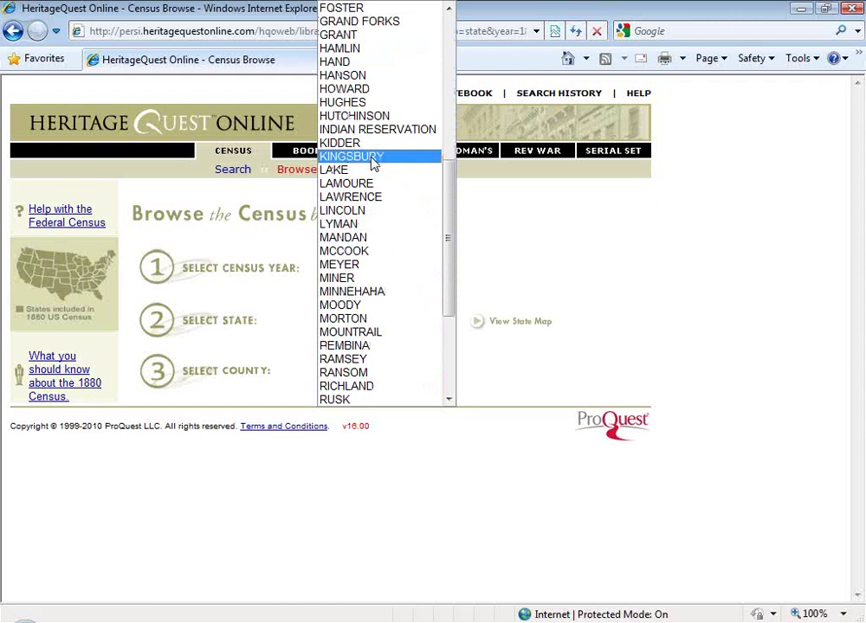
click(374, 157)
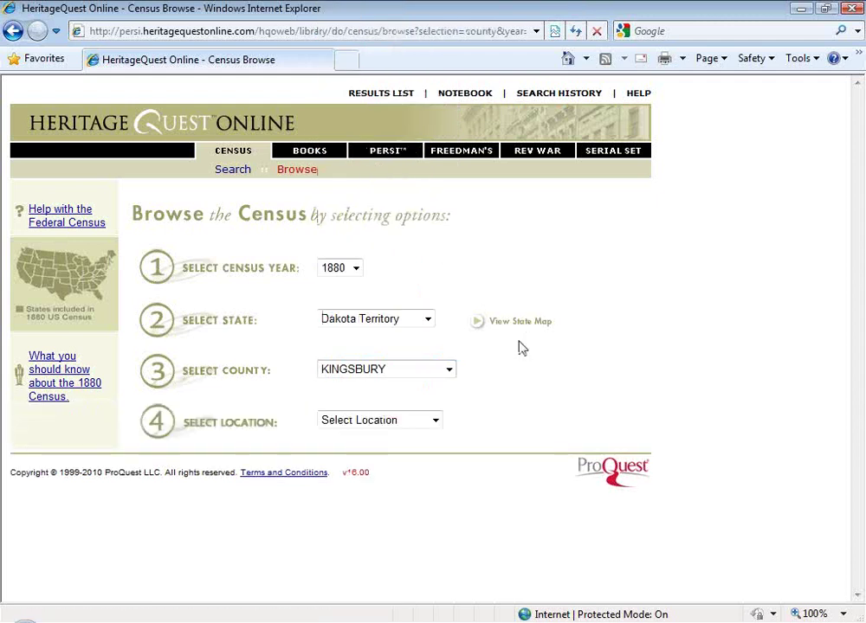
click(435, 422)
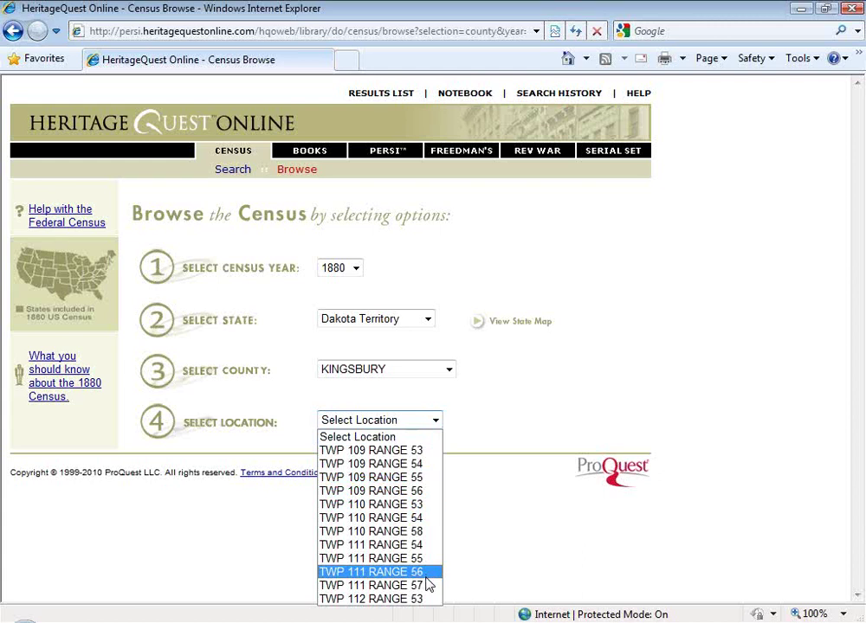
click(426, 574)
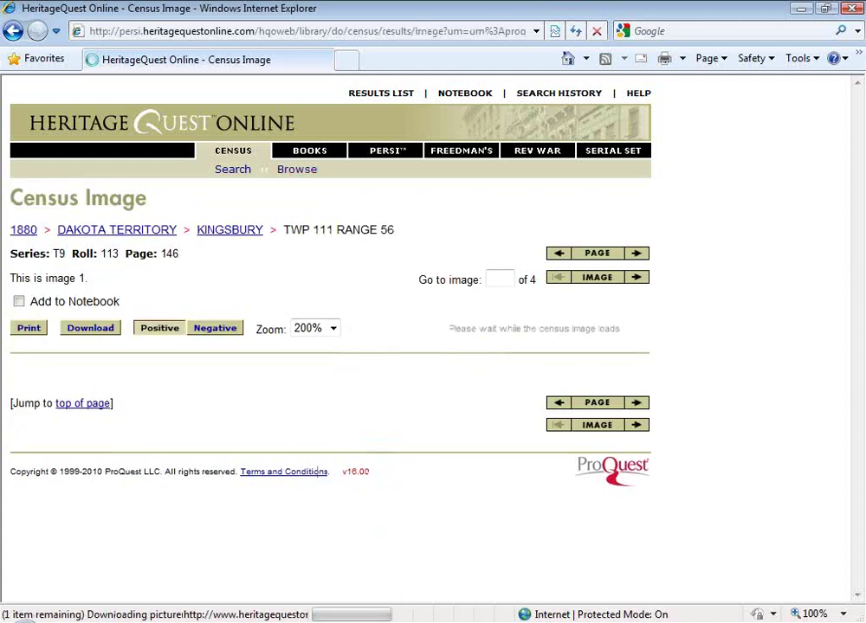
- Locate the Ingalls household on the 1880 Kingsbury census page and examine its ages, relations, occupations and birthplaces
scroll(430, 415, down, 3)
scroll(430, 416, down, 5)
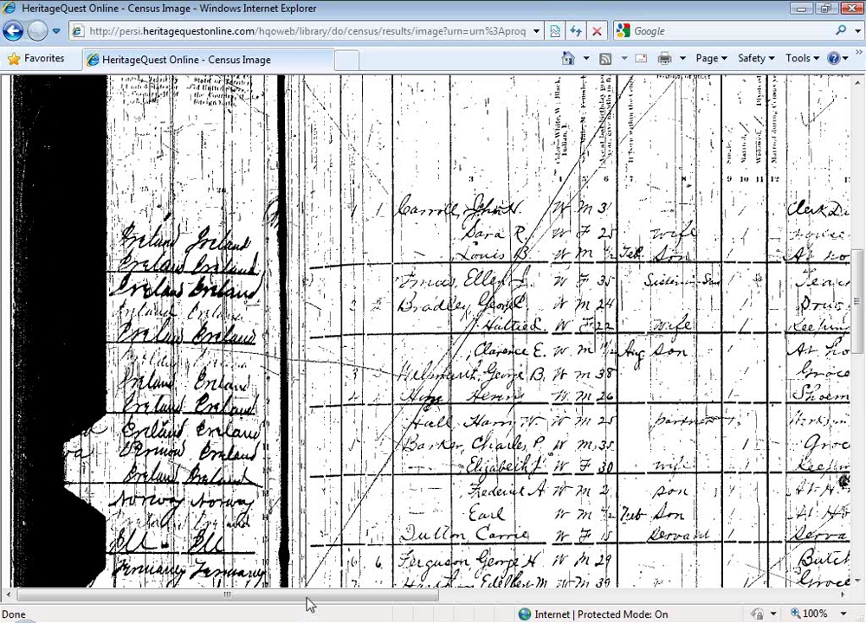
scroll(309, 597, right, 3)
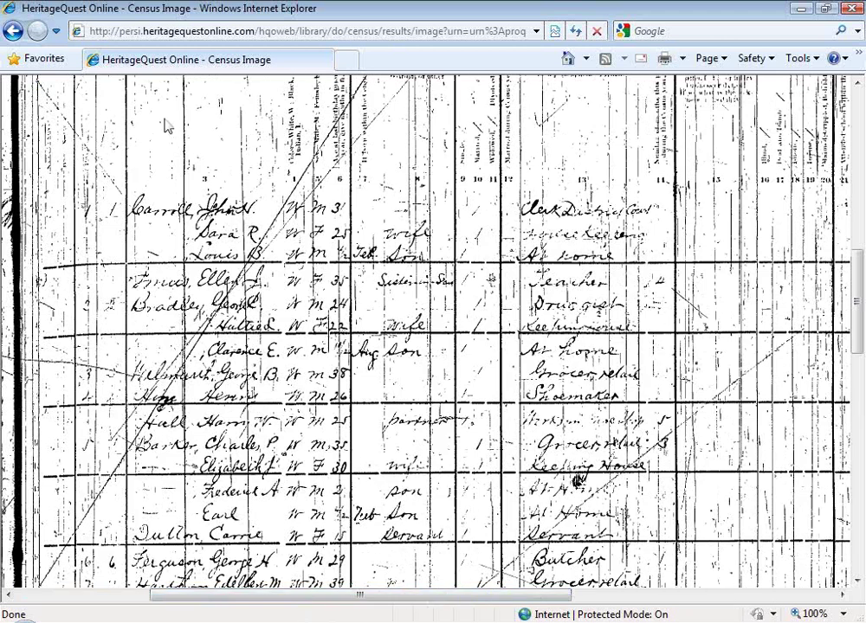
scroll(167, 126, down, 1)
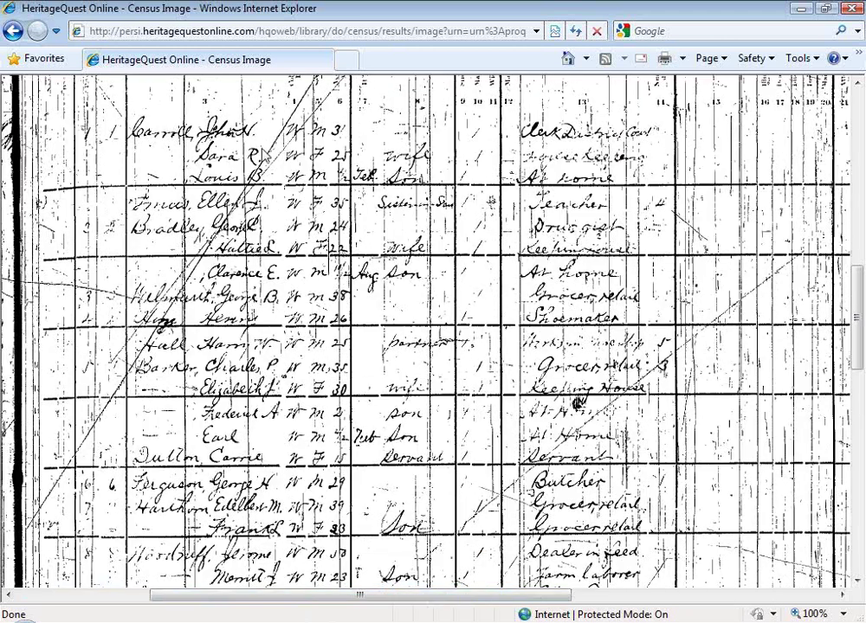
scroll(433, 329, down, 3)
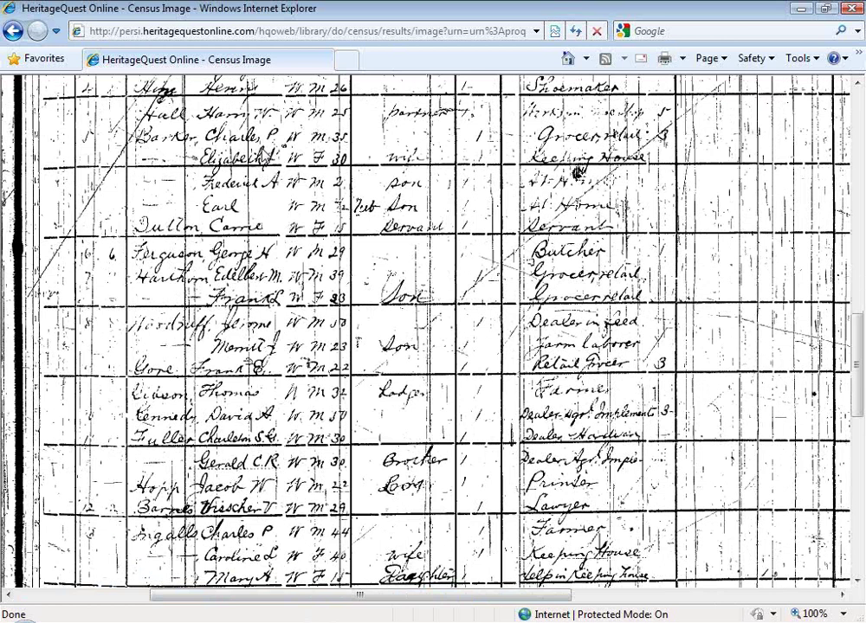
scroll(264, 154, down, 1)
scroll(264, 154, down, 2)
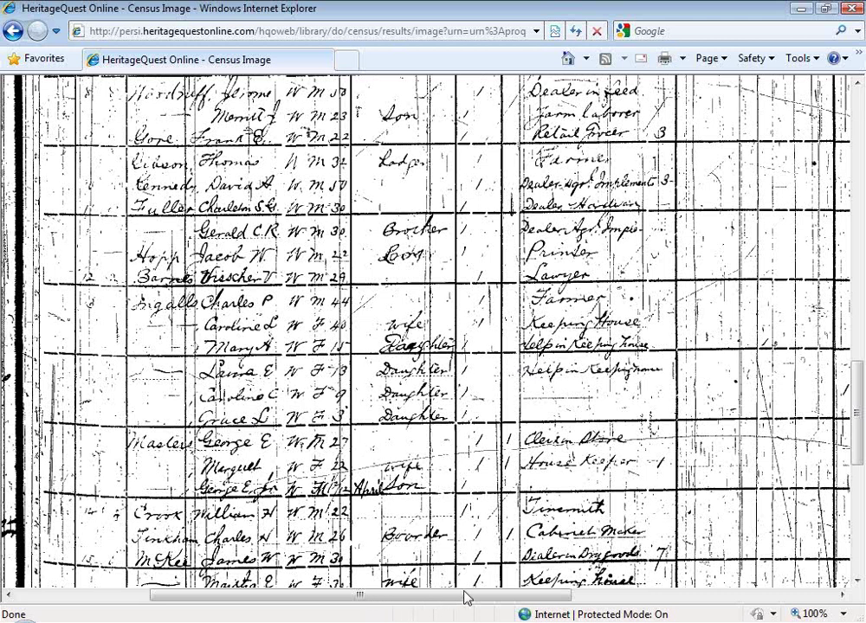
drag(387, 597, 606, 599)
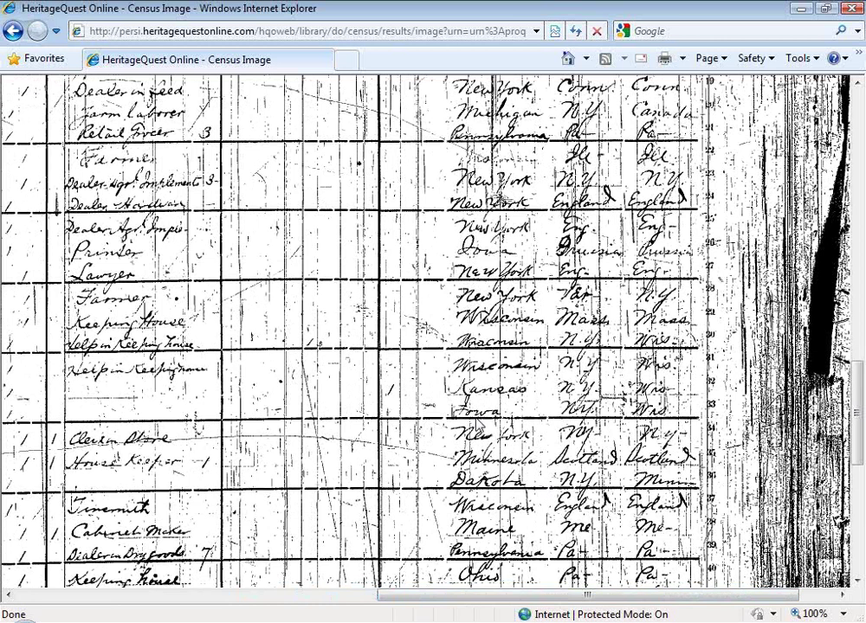
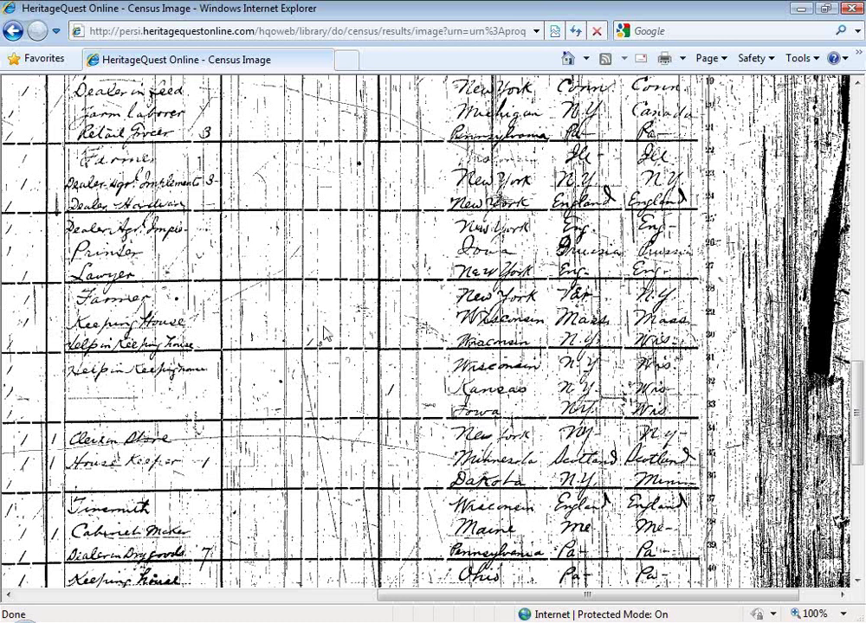
- Leave the census image and go back through the browse pages to the advanced census search form
click(11, 32)
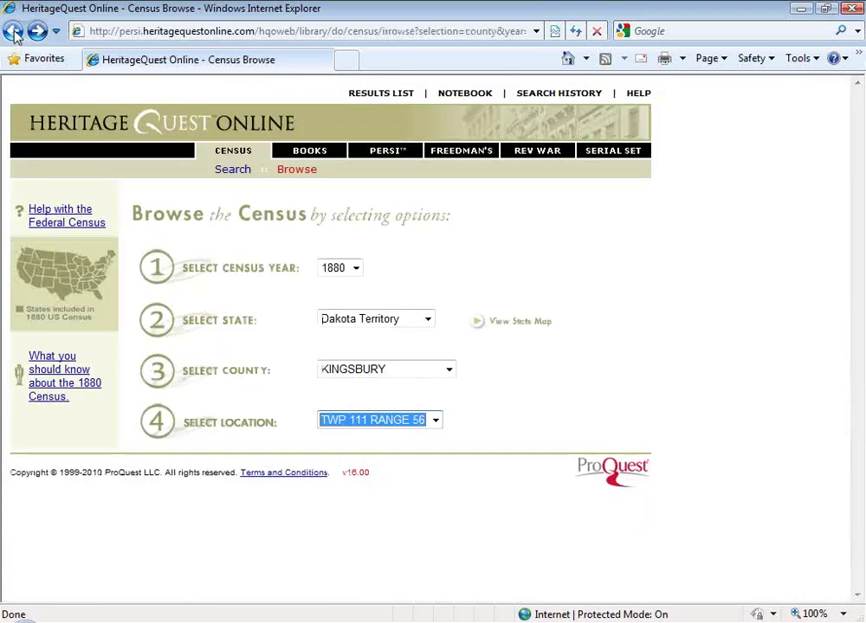
click(12, 32)
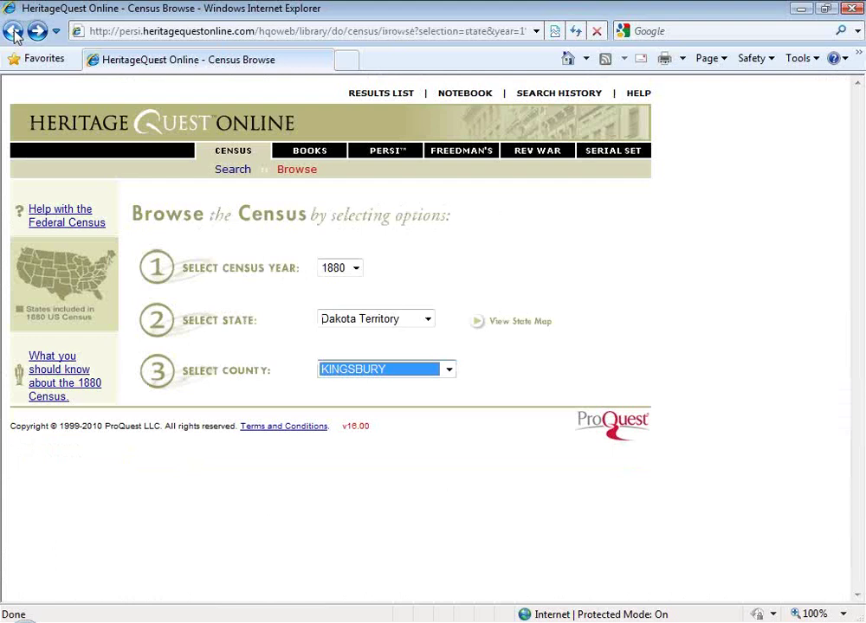
click(12, 32)
click(12, 32)
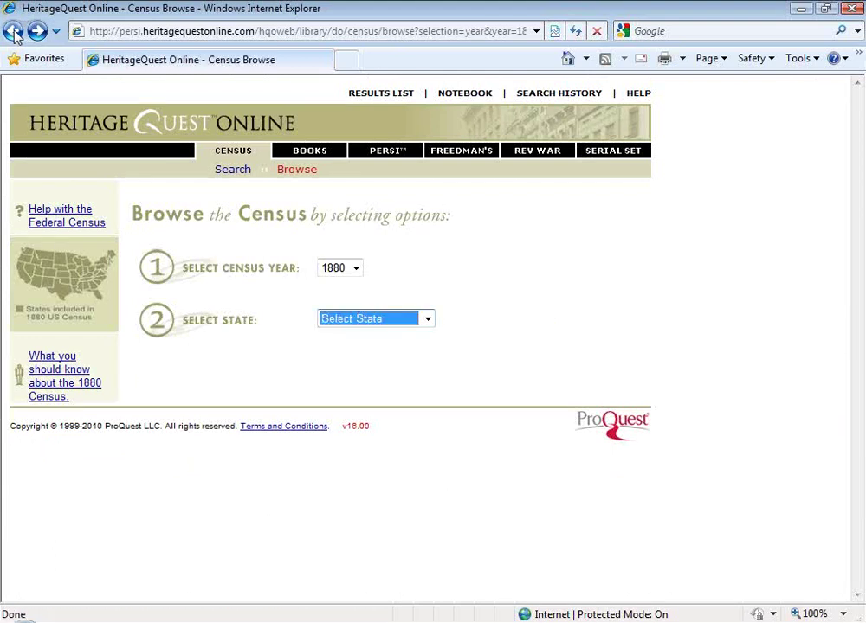
click(12, 32)
click(12, 32)
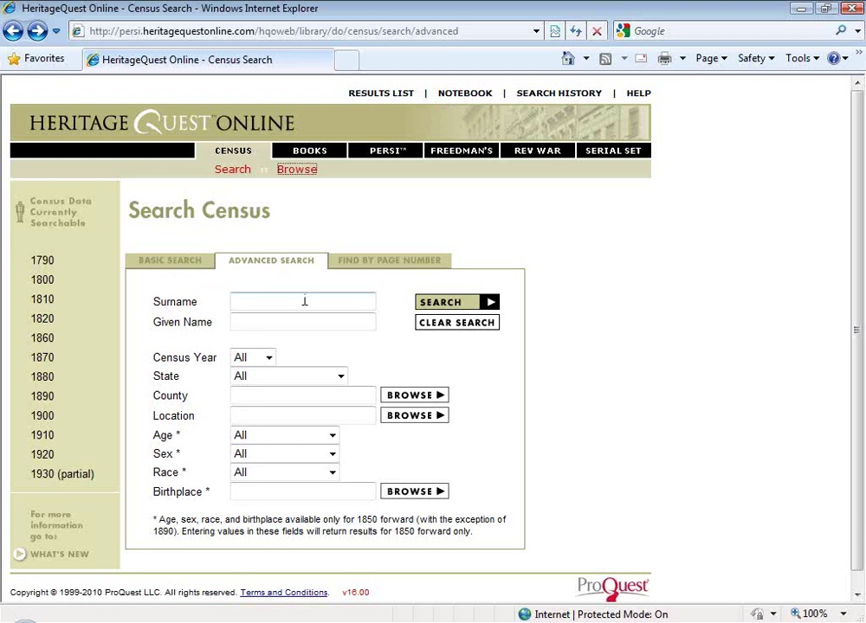
- Limit the advanced census search to the census year 1870 and the state Kansas, leaving the name fields empty
click(269, 360)
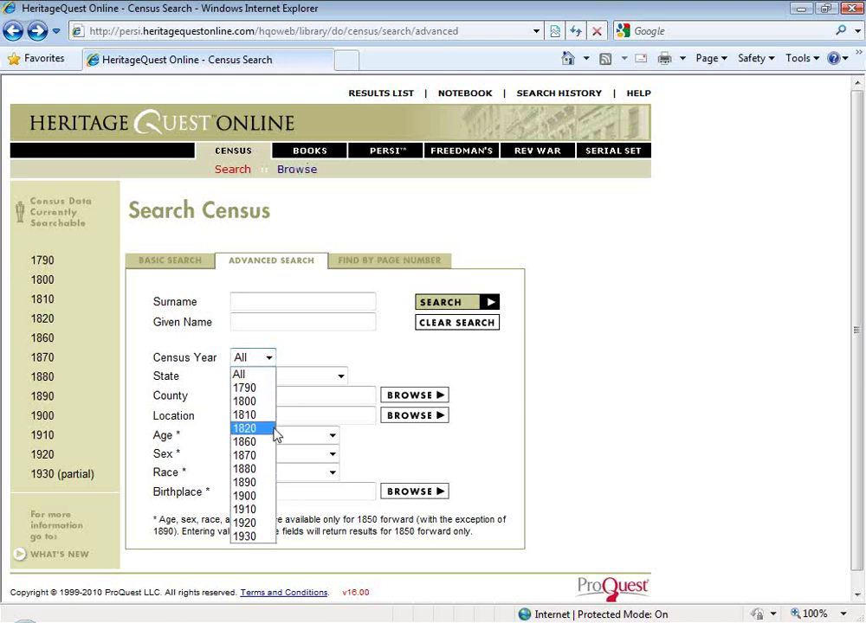
click(260, 457)
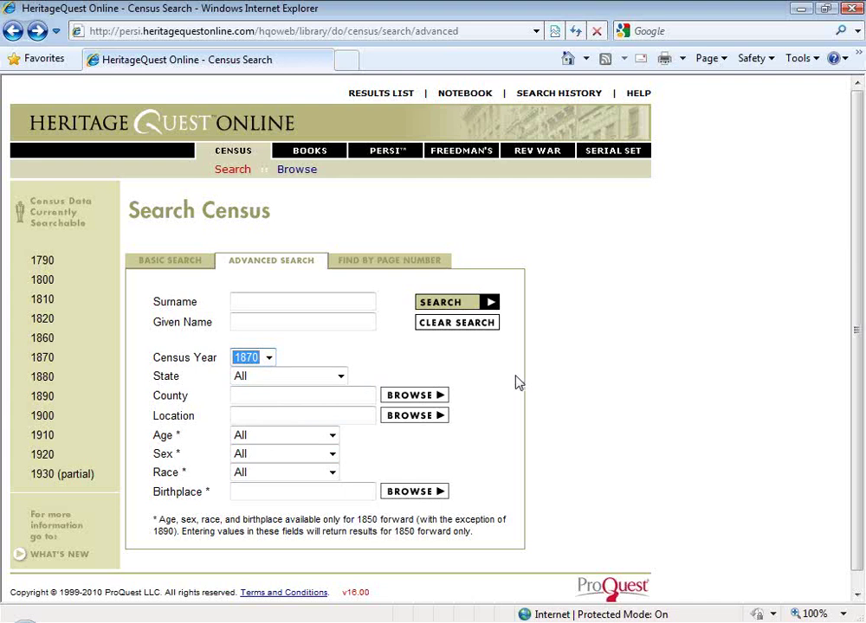
click(286, 377)
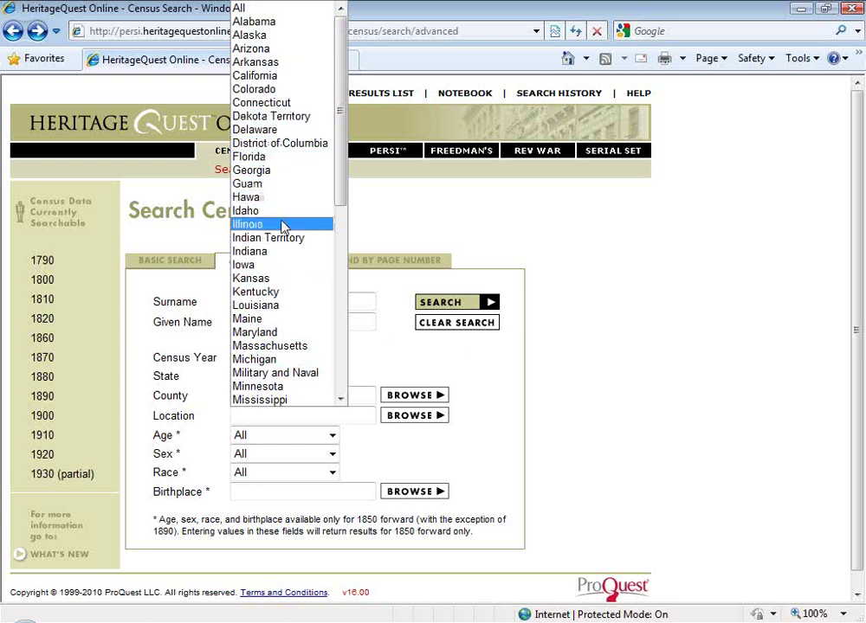
click(273, 279)
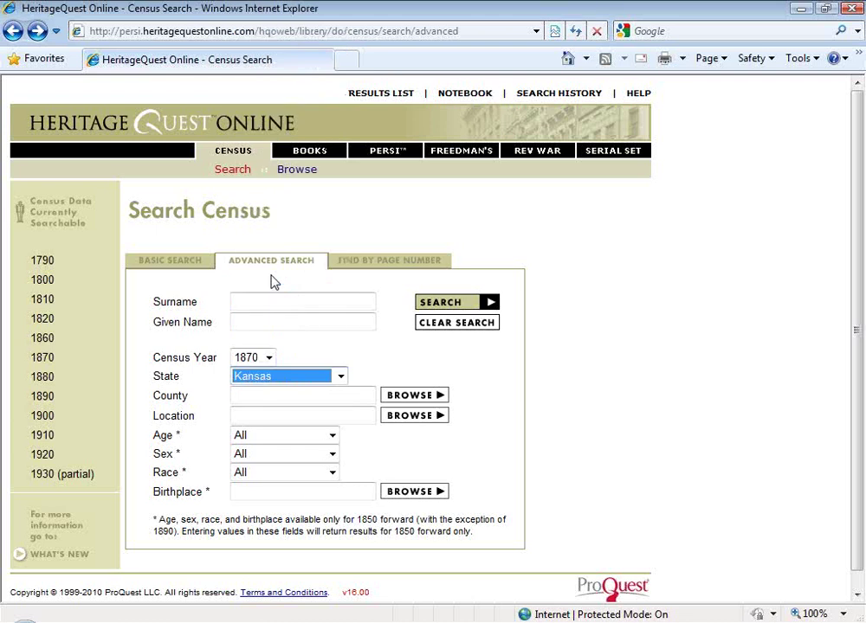
click(673, 368)
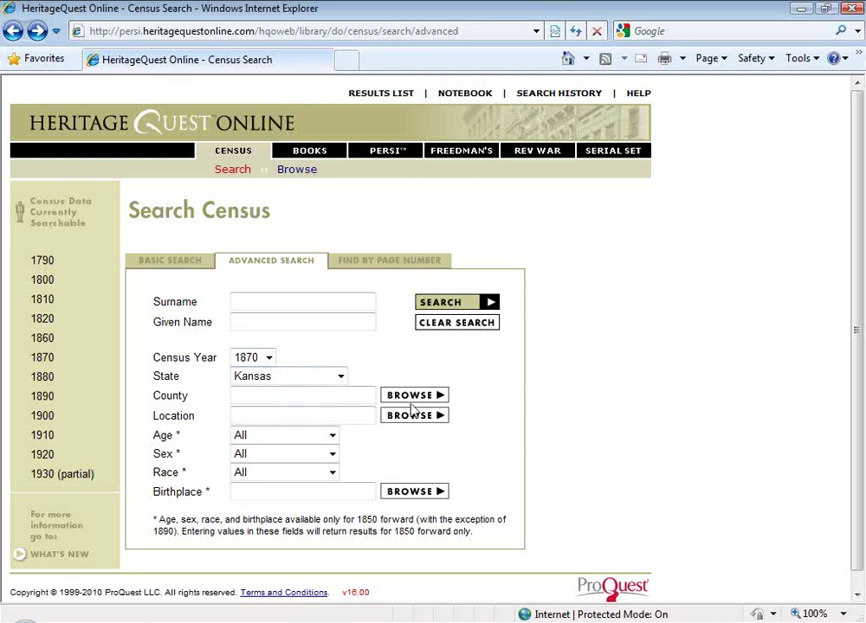
- Enter montgomery as the county and new york as the birthplace, and run the census search
click(359, 397)
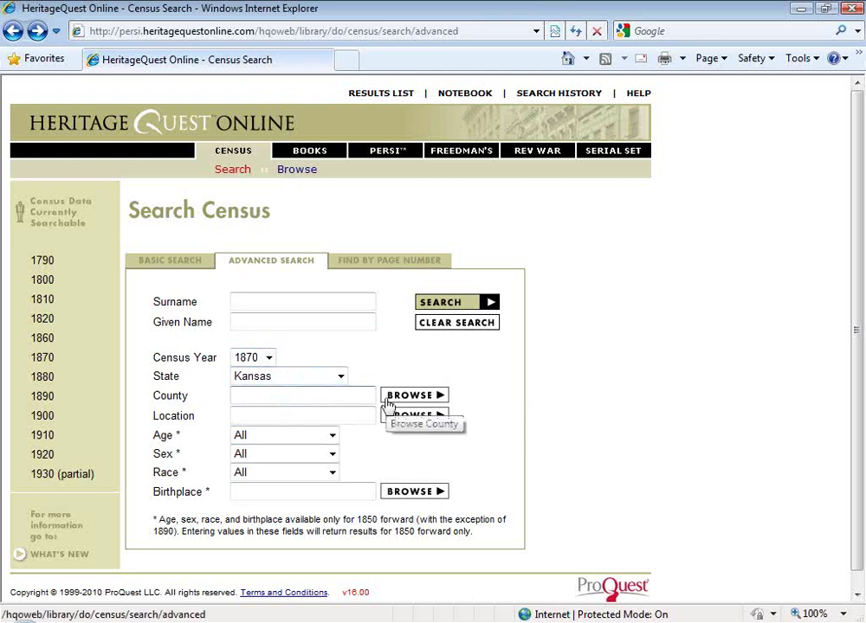
text(montgomery)
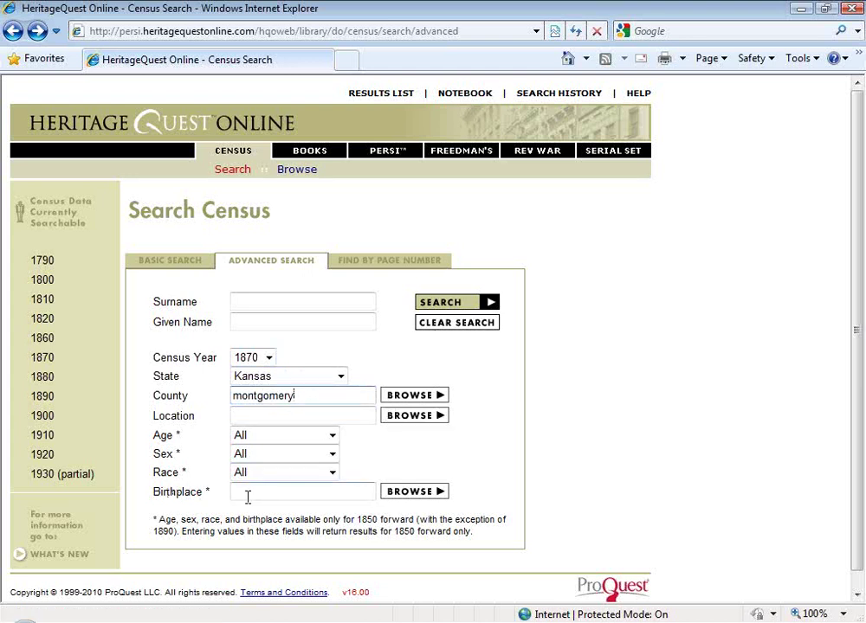
click(277, 493)
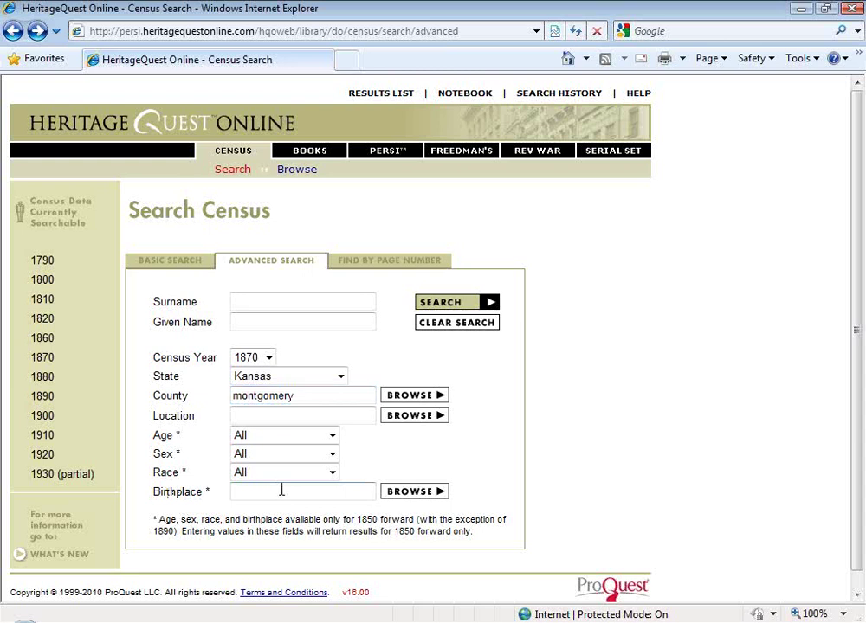
text(new york)
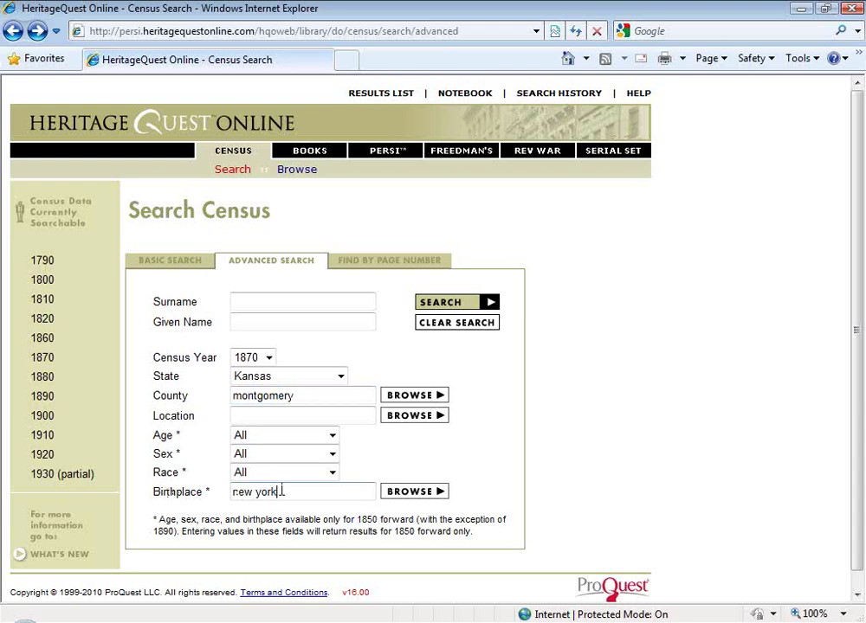
click(488, 301)
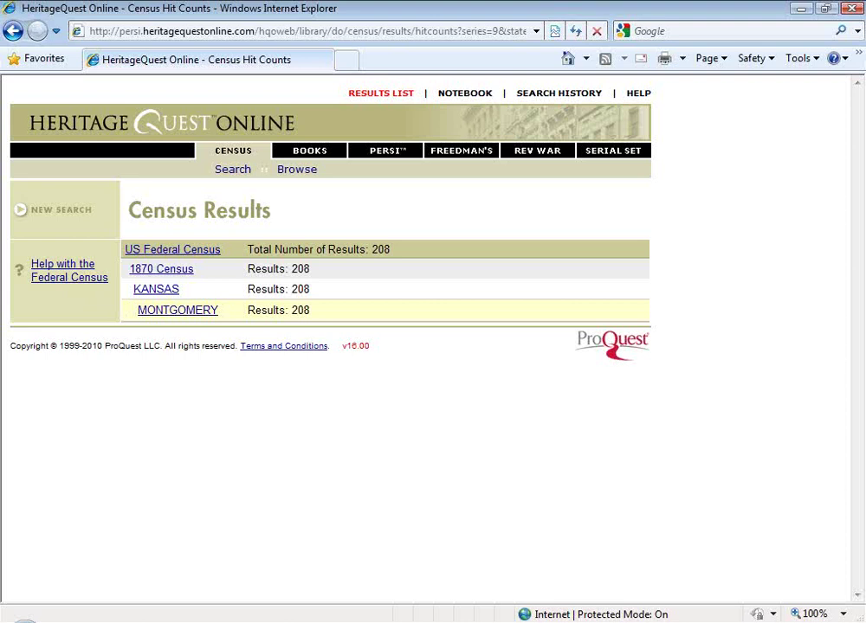
- Open the Montgomery results for the 1870 Kansas census and look through the first page for surnames resembling Ingalls
click(152, 310)
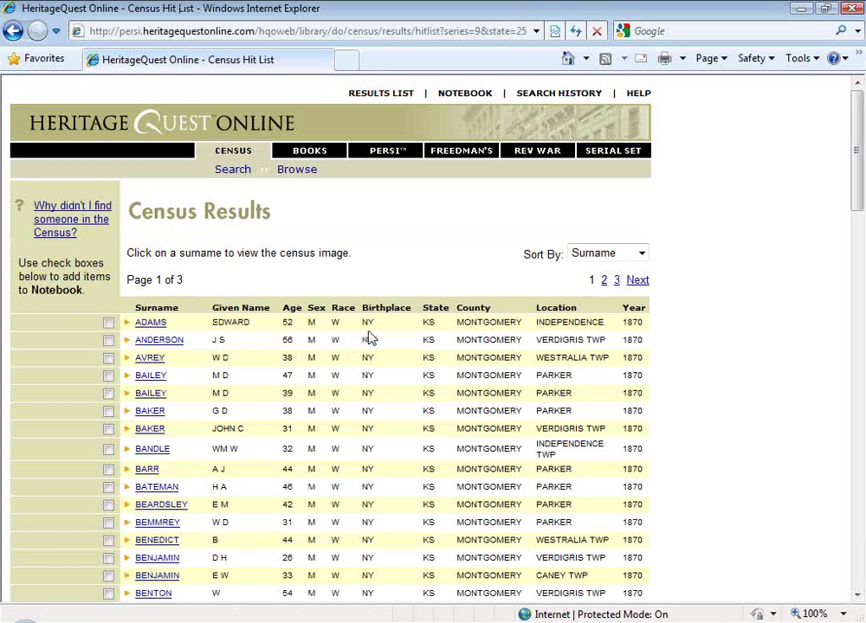
scroll(370, 336, down, 5)
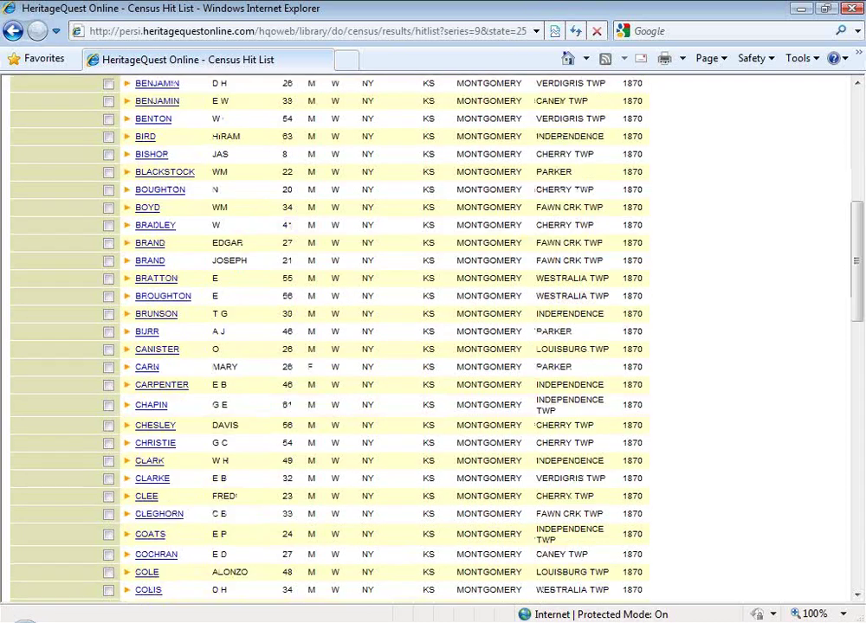
scroll(369, 336, down, 3)
scroll(367, 329, down, 5)
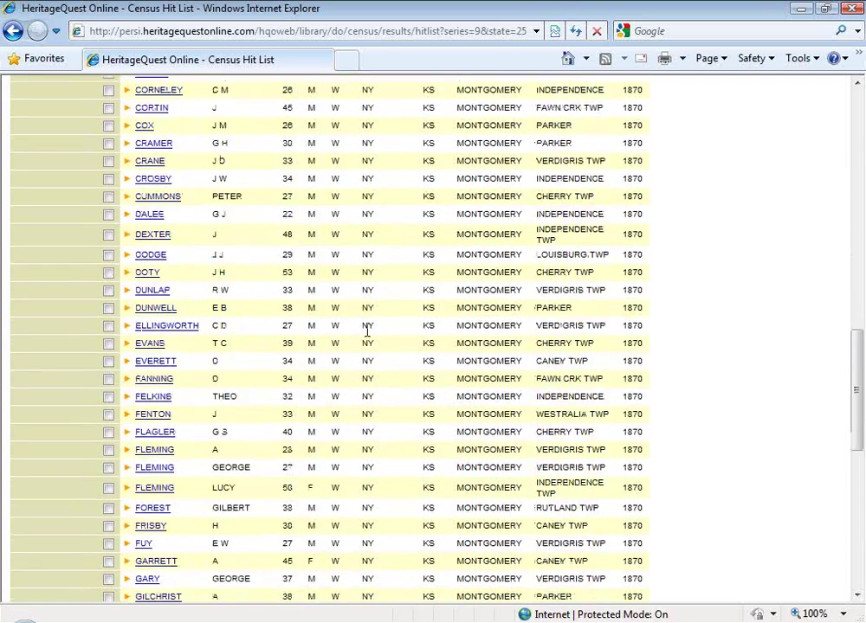
scroll(346, 337, down, 1)
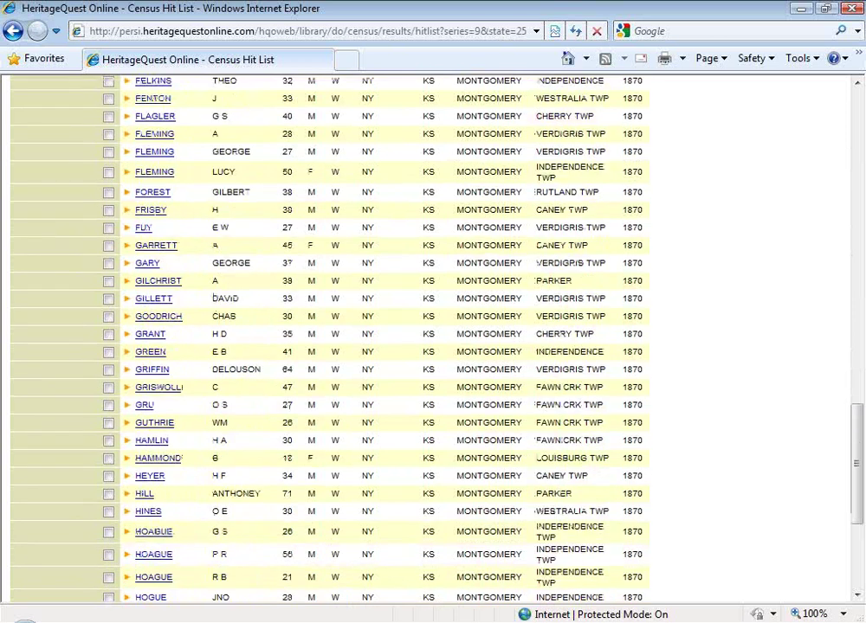
scroll(359, 349, down, 3)
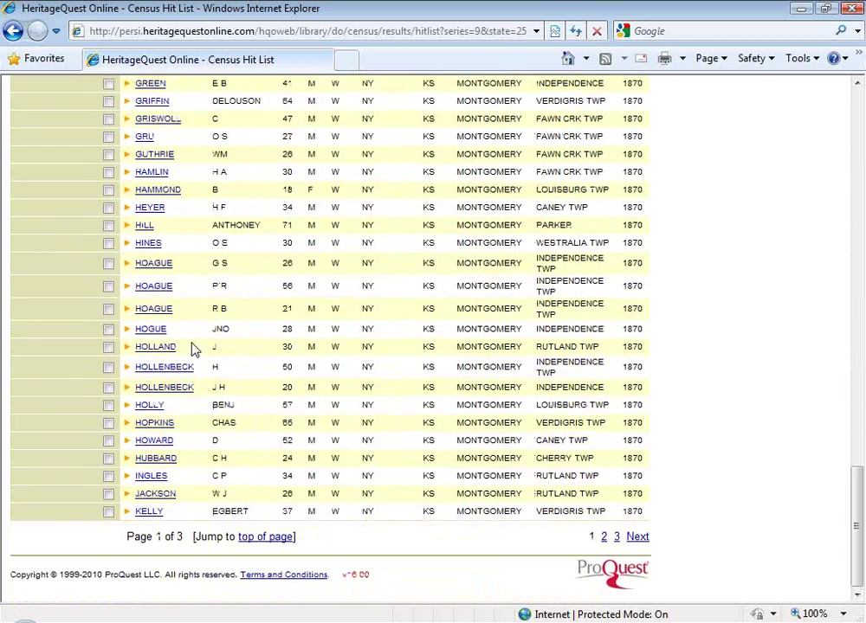
- Open the census image for the Ingles entry in Rutland Township and follow the family's listing onto the next page
click(149, 403)
click(144, 477)
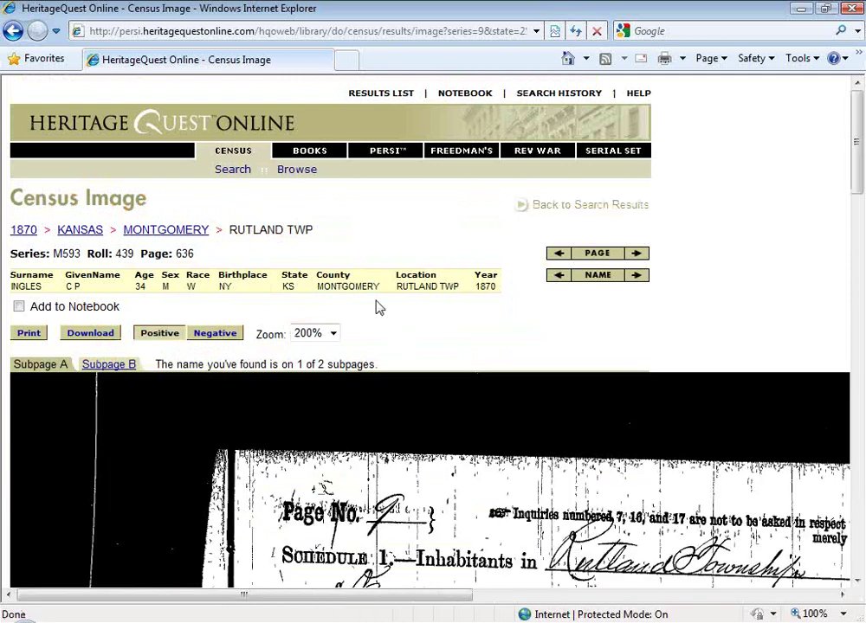
scroll(525, 393, down, 3)
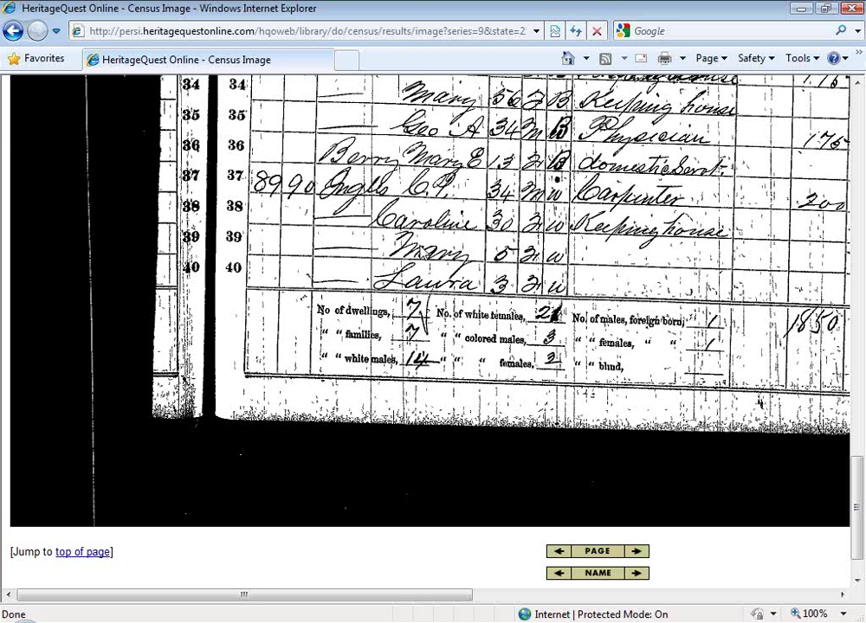
click(640, 555)
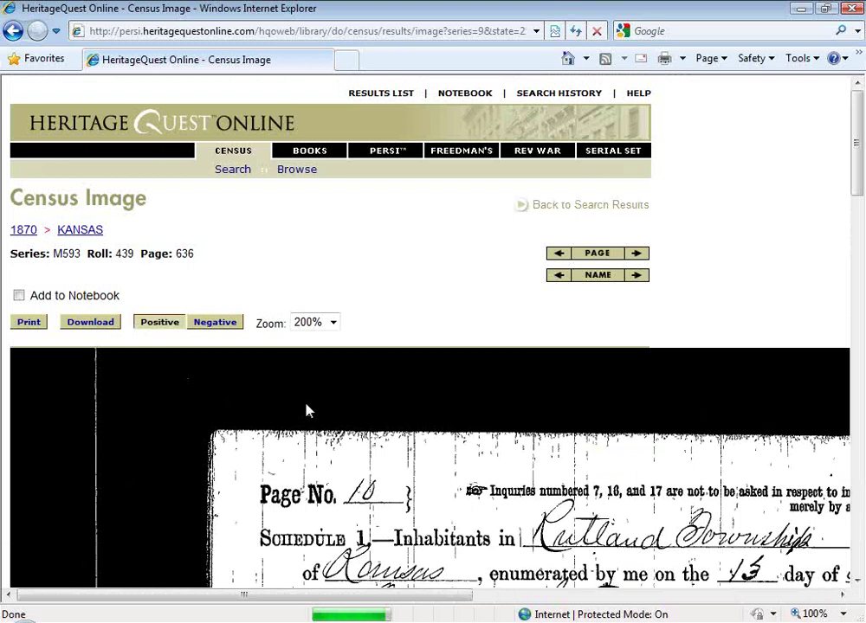
scroll(392, 438, down, 7)
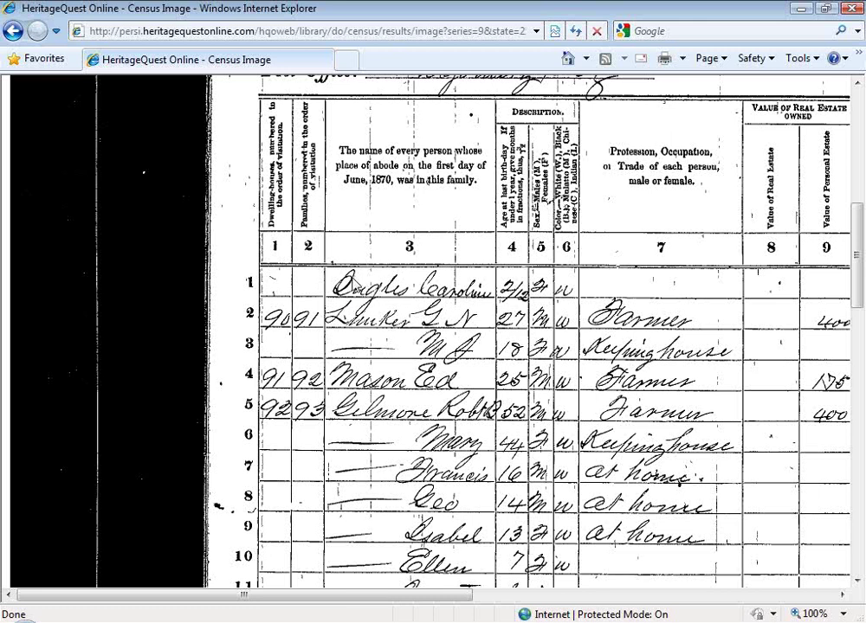
- Leave the census images and results, and return to the HeritageQuest Online home page
click(11, 32)
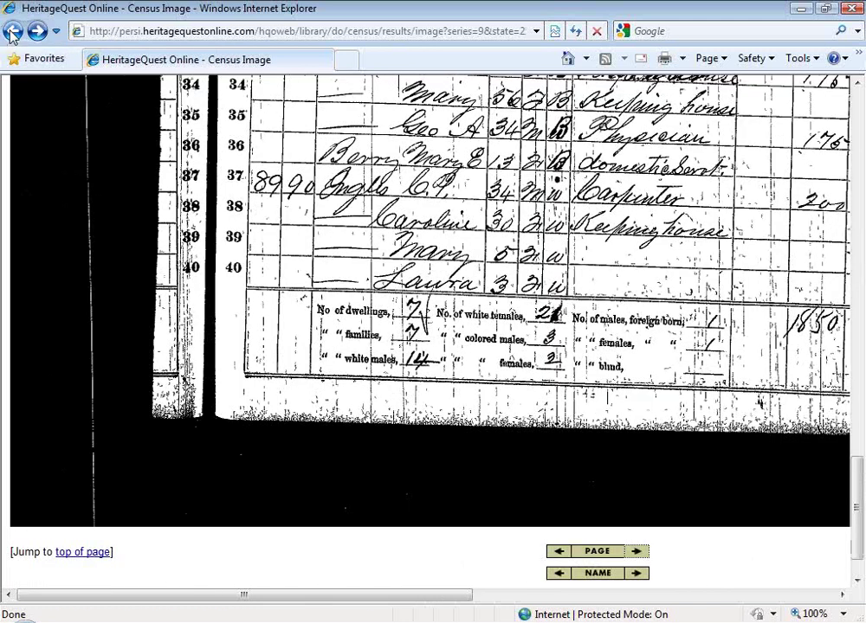
click(12, 32)
click(12, 32)
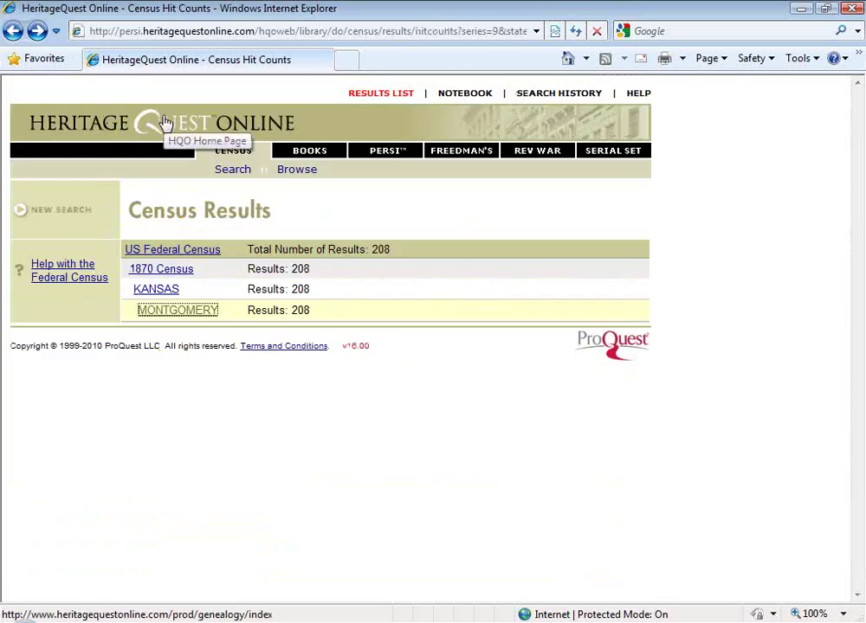
click(164, 122)
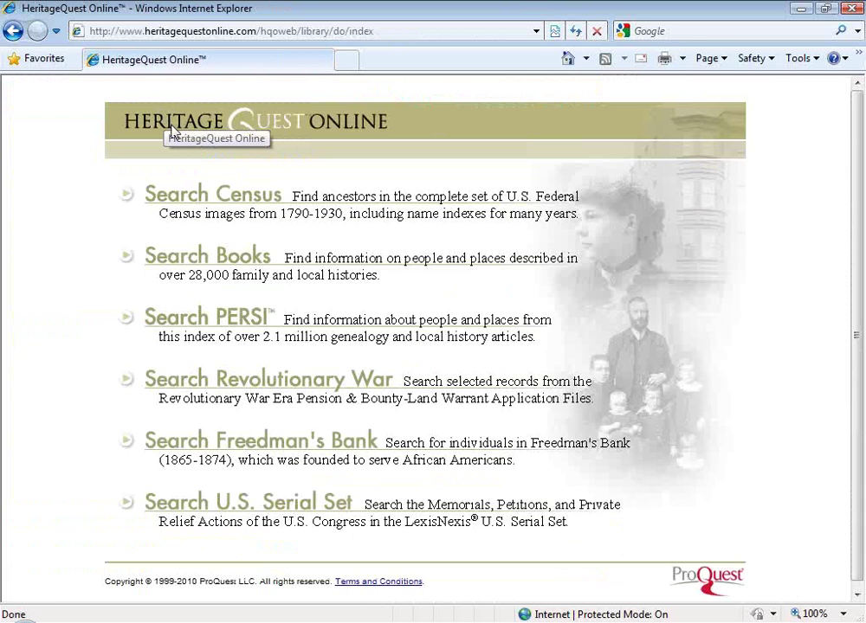
- Run a people search in the books collection for the person name george norris and the place name nebraska
click(229, 259)
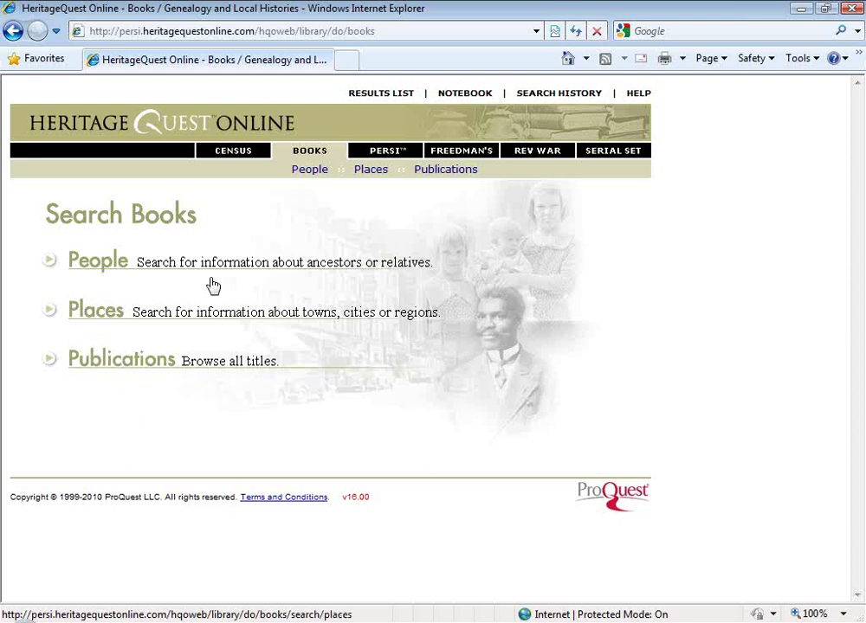
click(93, 270)
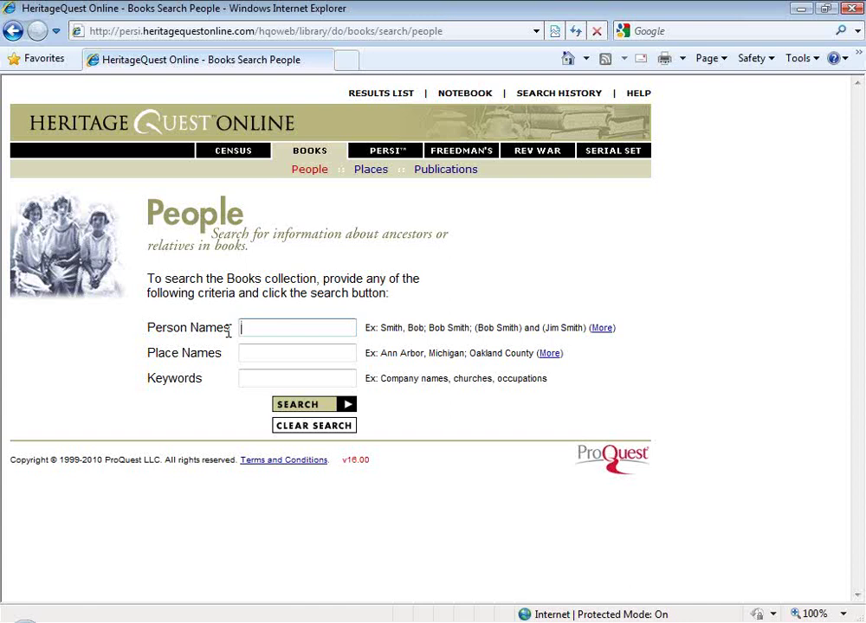
text(george norris)
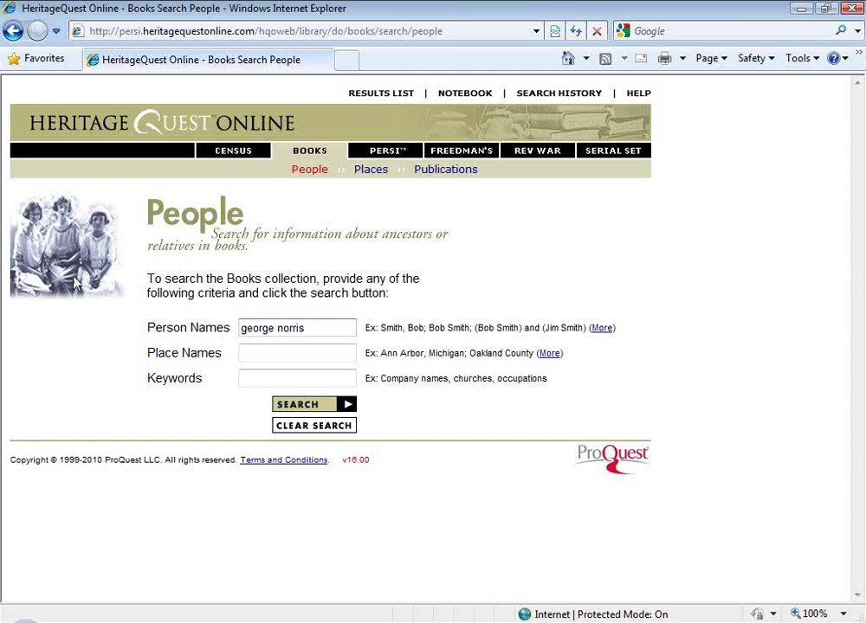
click(267, 355)
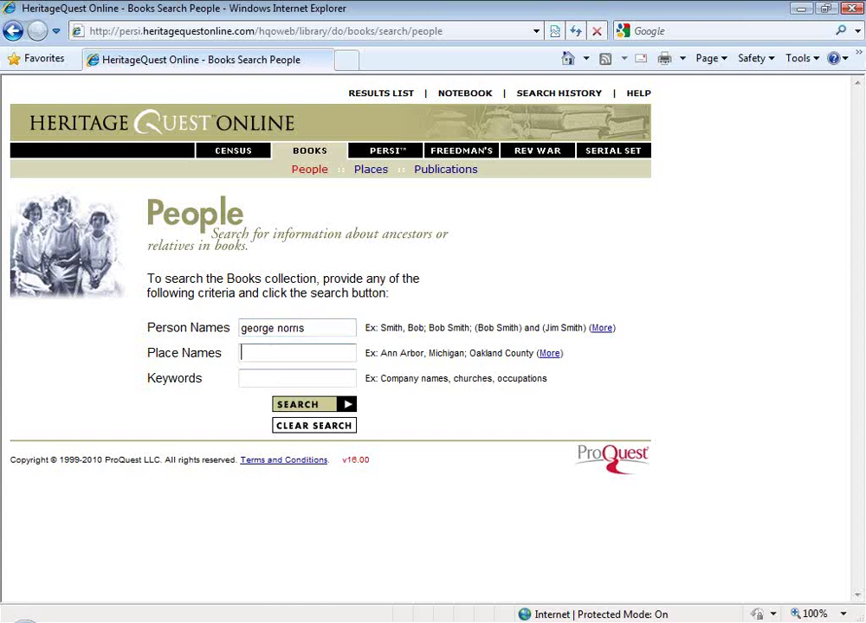
text(nebraska)
key(Return)
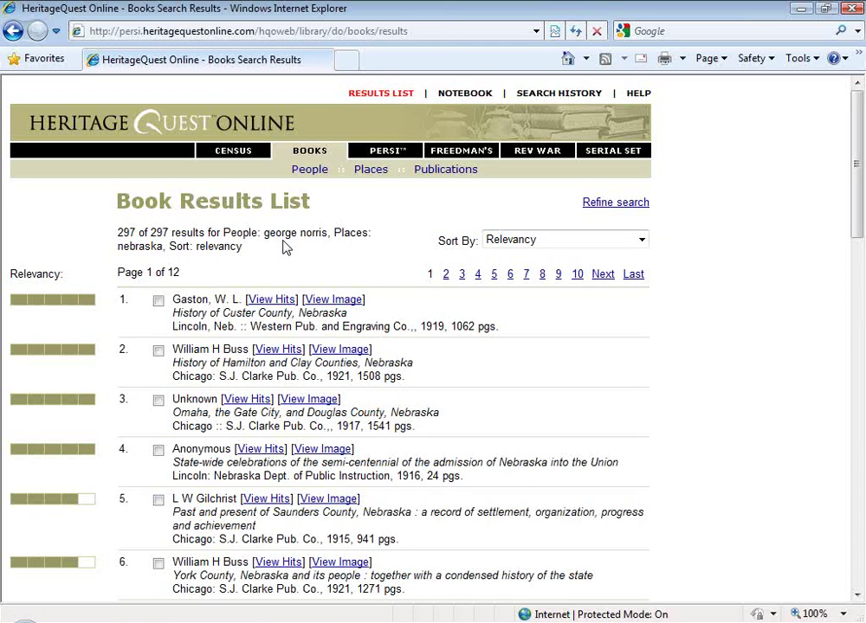
- View the page image of History of Custer County, Nebraska, and return to the book results list
click(334, 301)
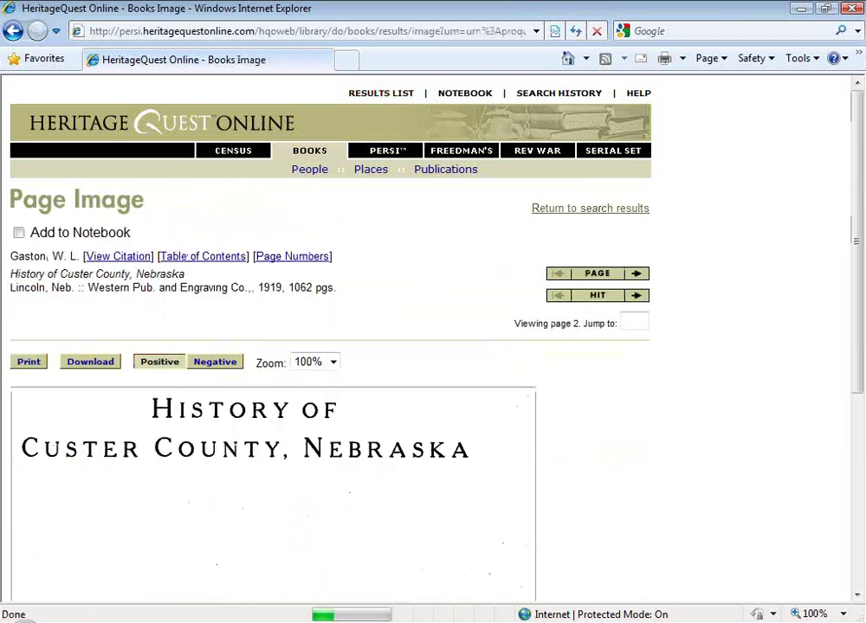
scroll(432, 346, down, 3)
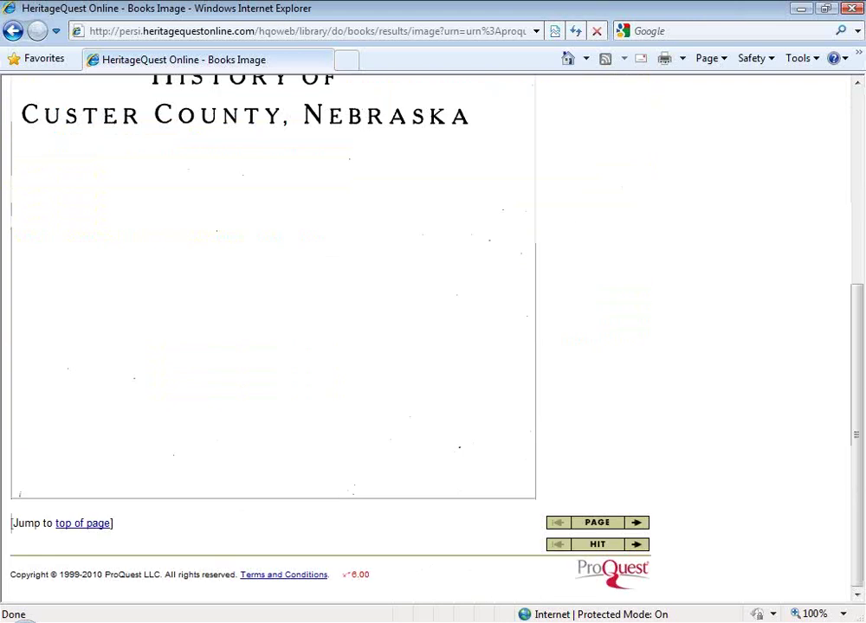
scroll(355, 303, up, 3)
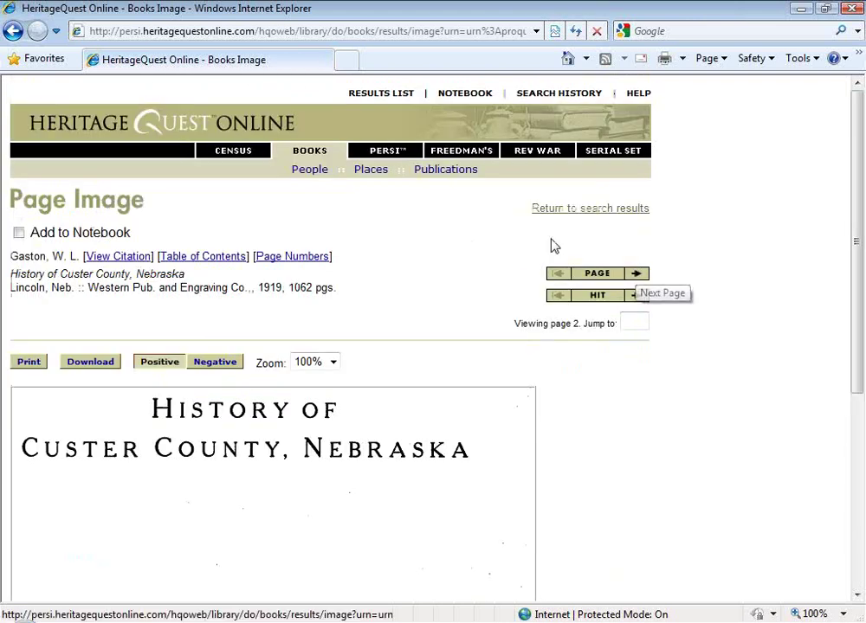
click(13, 32)
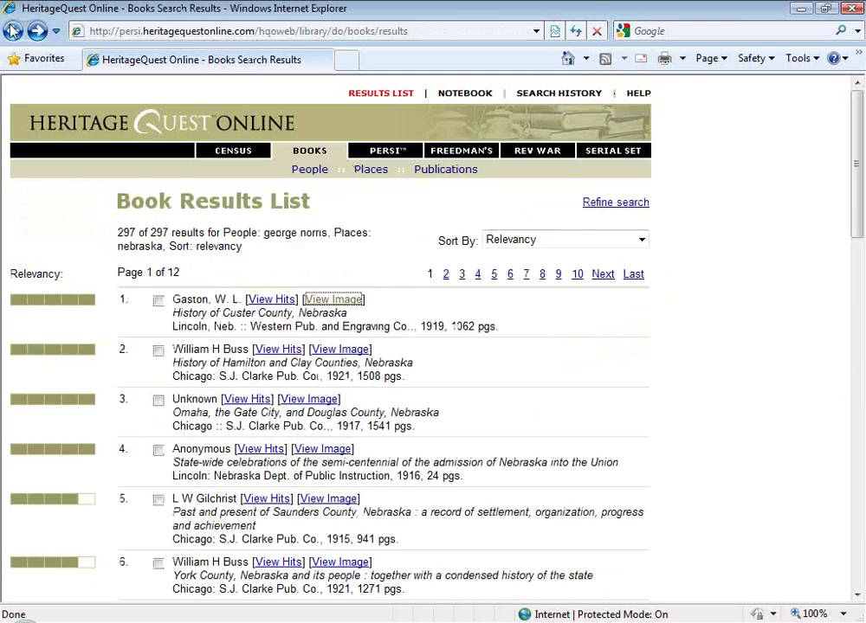
- View the hits by chapter for History of Custer County, Nebraska, and open the first hit in Chapter III
click(278, 302)
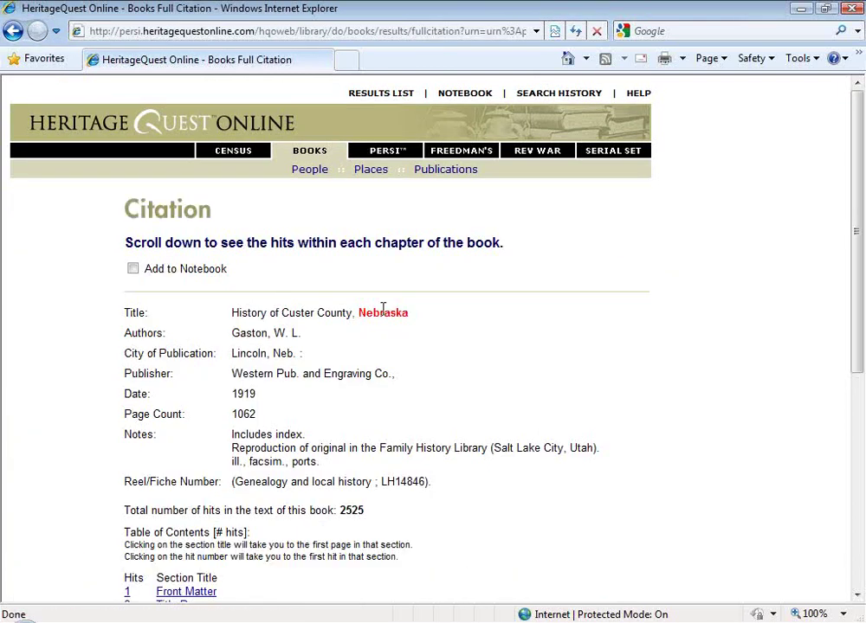
scroll(483, 334, down, 2)
scroll(485, 334, down, 2)
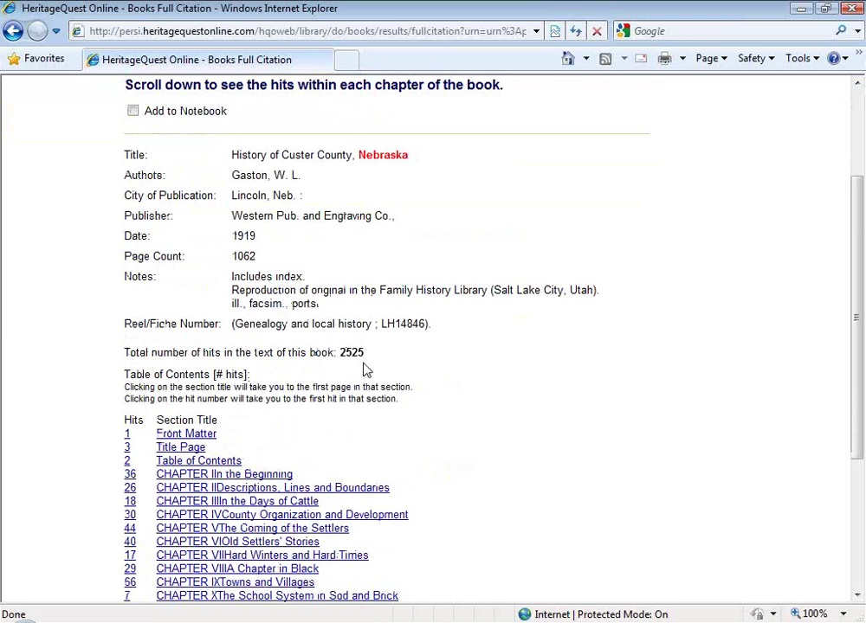
scroll(364, 370, down, 4)
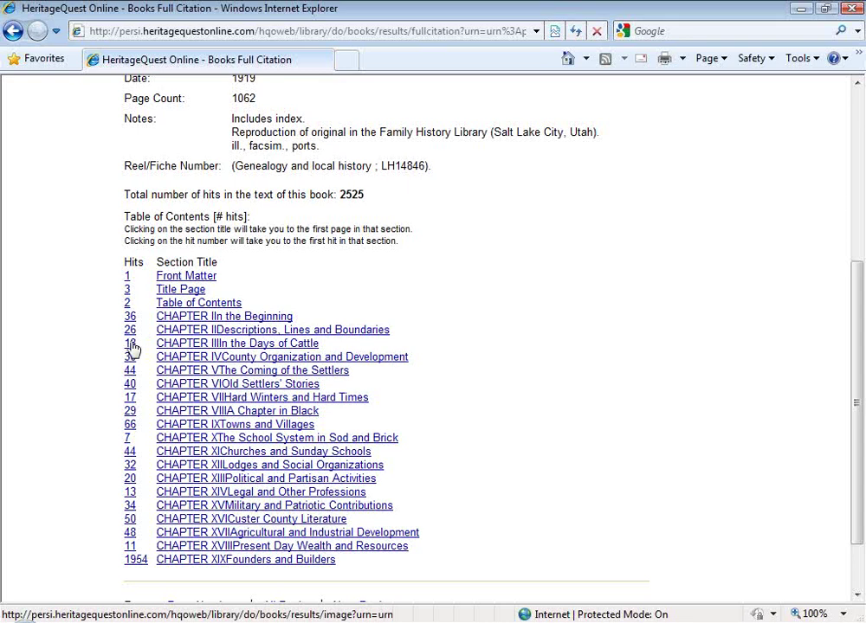
click(131, 346)
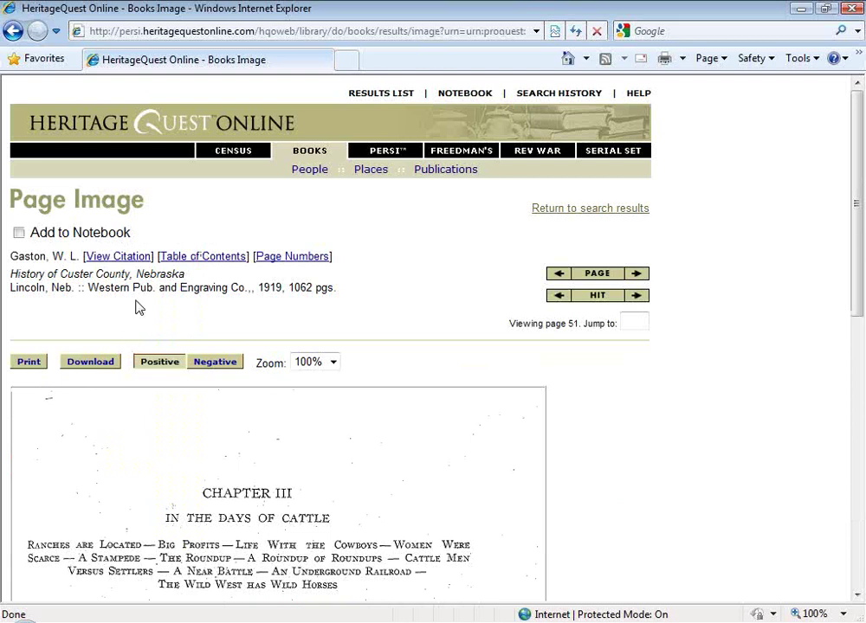
- Examine the opening page of Chapter III, In the Days of Cattle, for mentions of the search terms
scroll(136, 307, down, 3)
scroll(136, 307, down, 3)
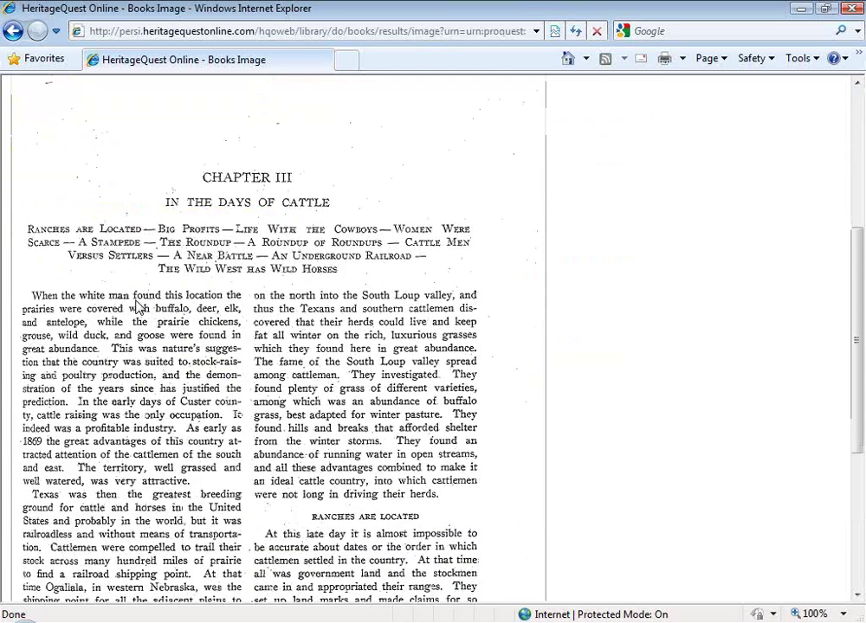
scroll(136, 307, down, 5)
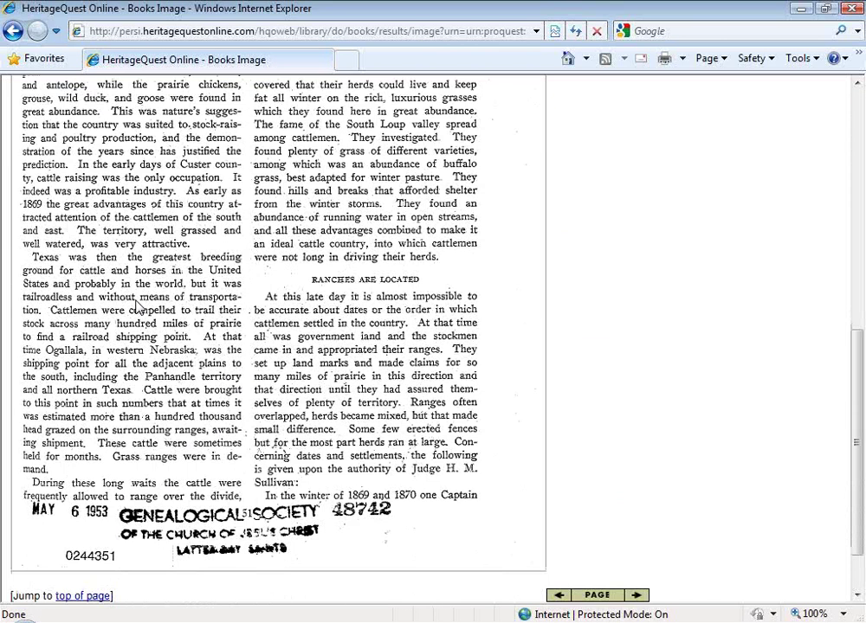
scroll(136, 306, down, 2)
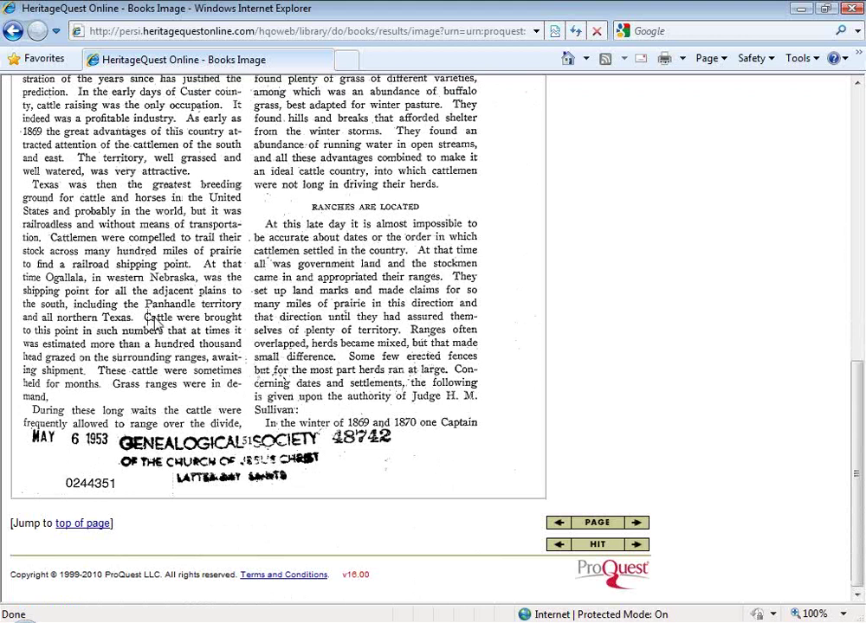
scroll(158, 329, up, 8)
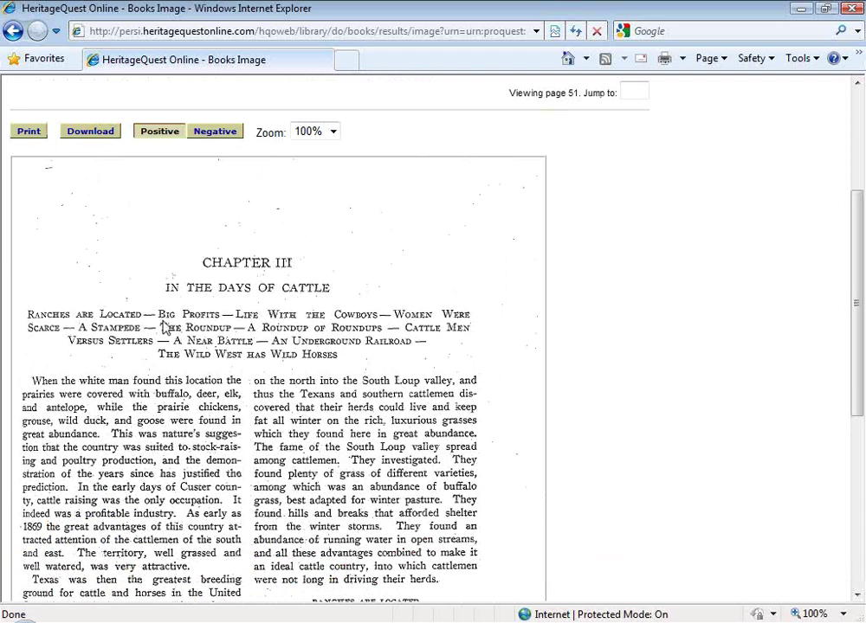
scroll(163, 327, down, 3)
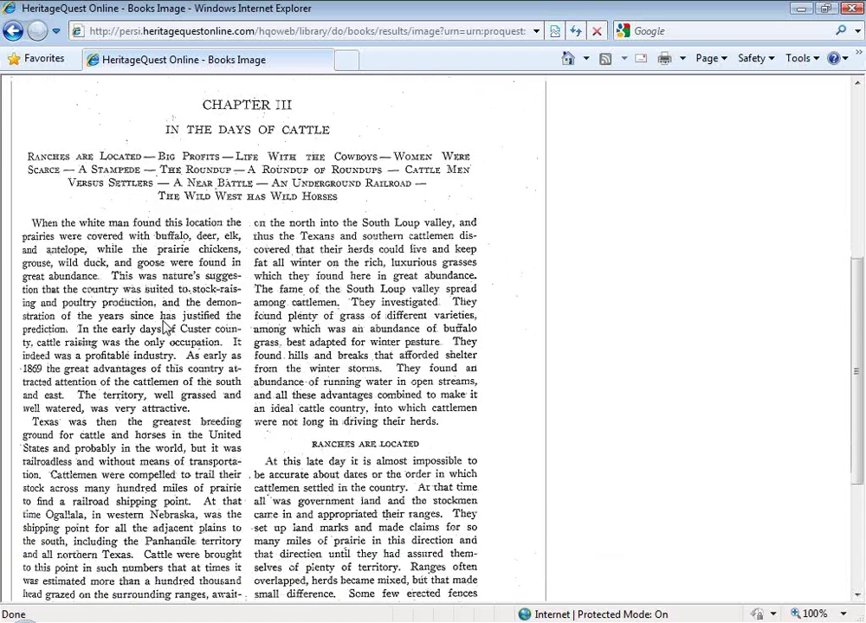
scroll(163, 327, down, 5)
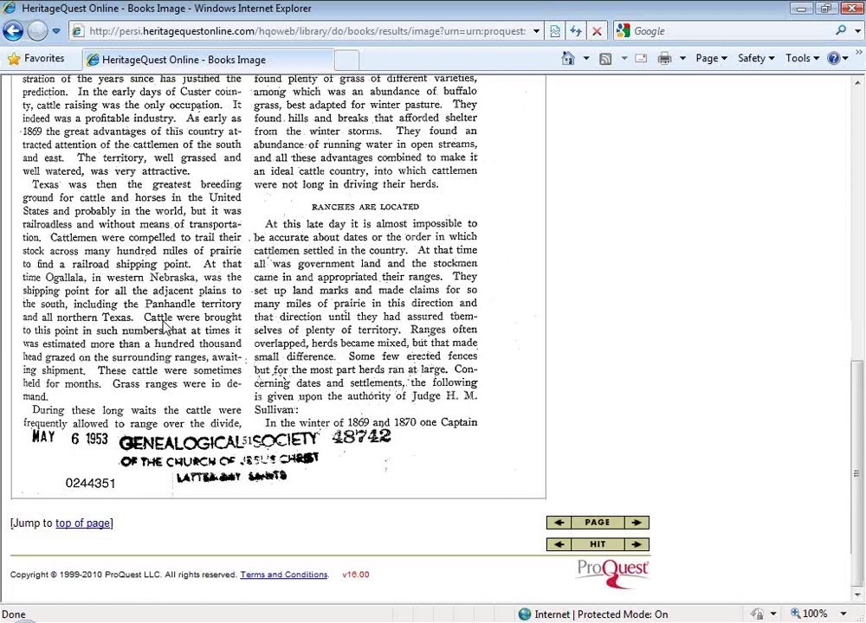
scroll(162, 325, up, 10)
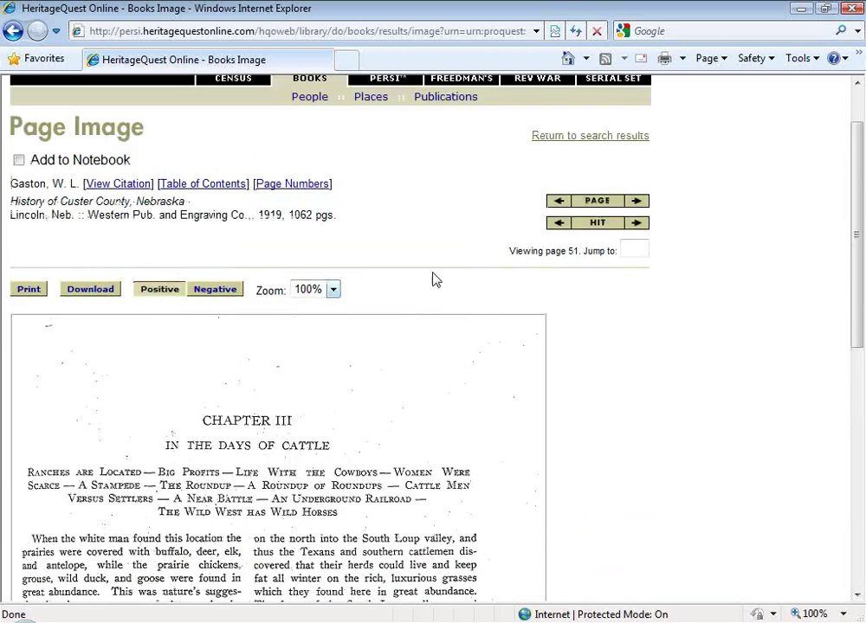
- Advance through the next two hits in History of Custer County, Nebraska, checking each page image
click(638, 224)
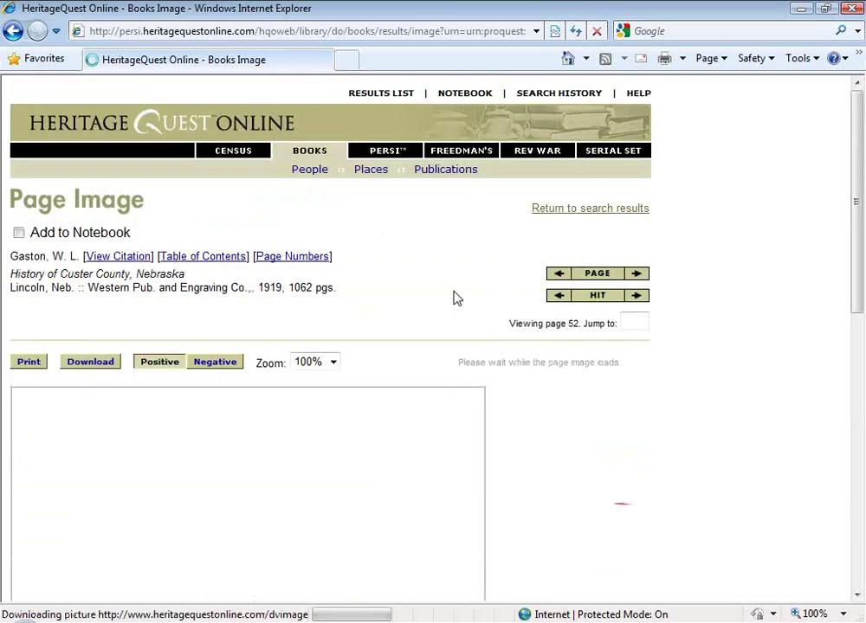
scroll(342, 340, down, 10)
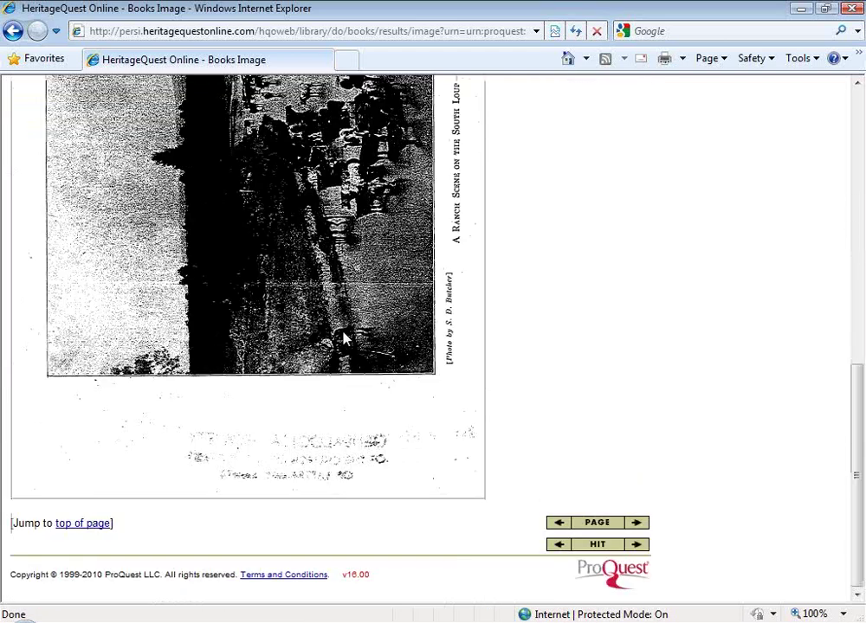
scroll(343, 339, up, 10)
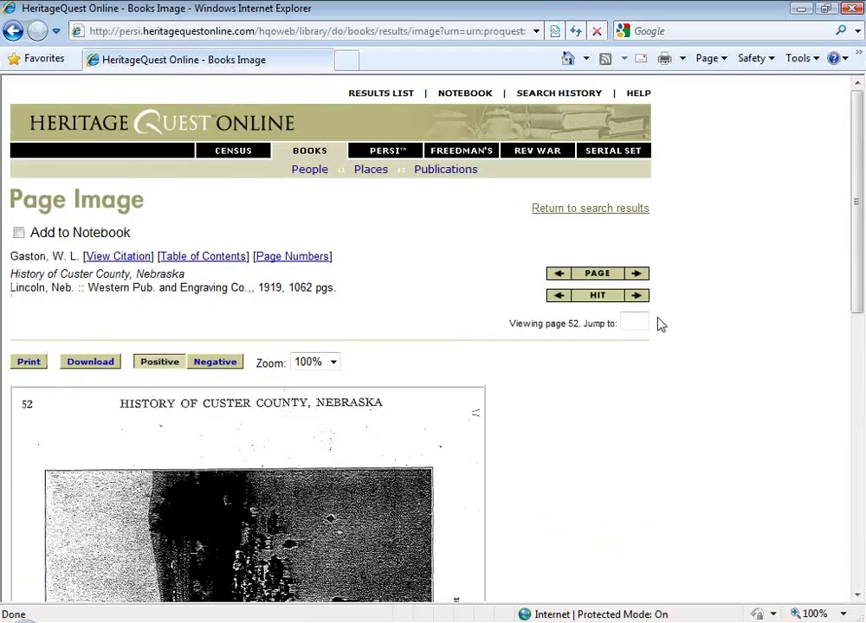
click(638, 296)
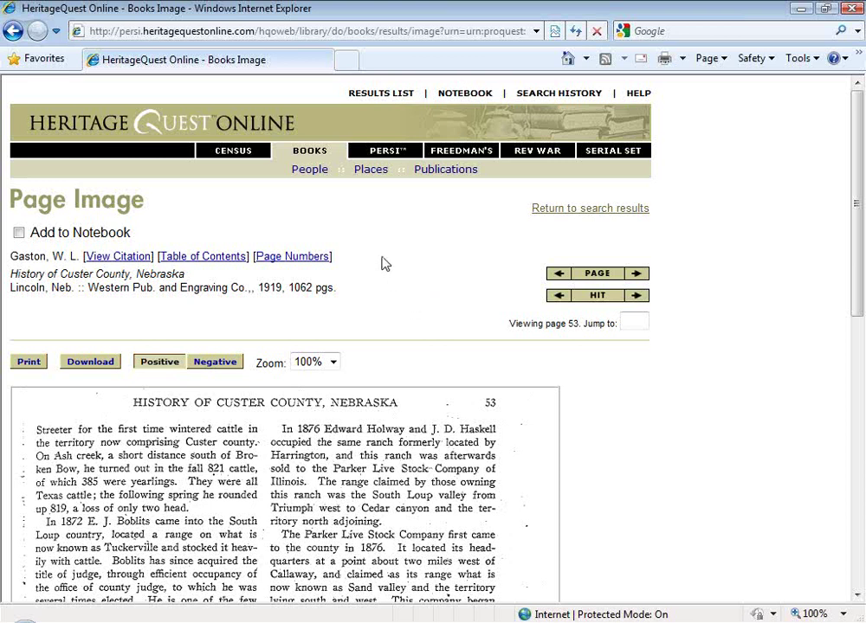
- Browse the book publications by title under the letter N and look over the first page of titles
click(446, 172)
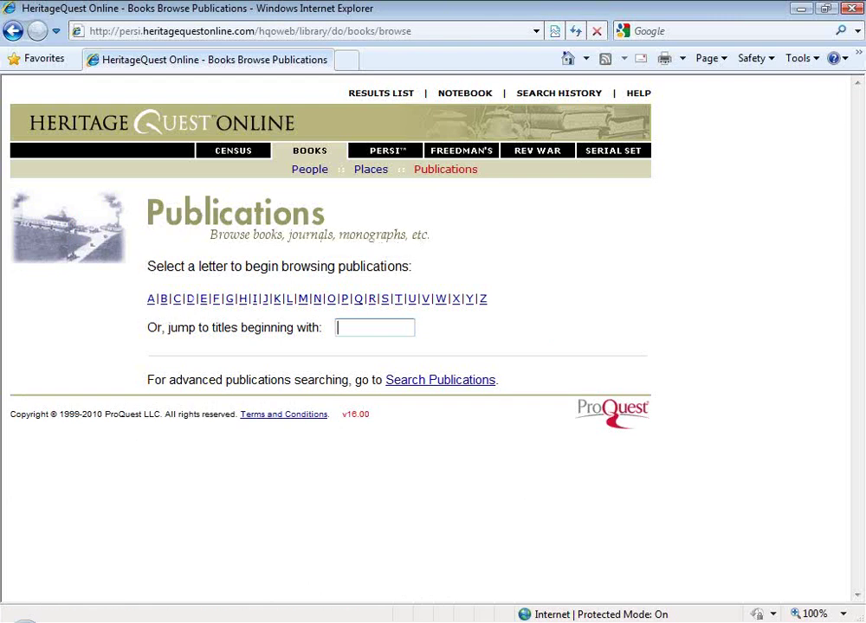
click(318, 302)
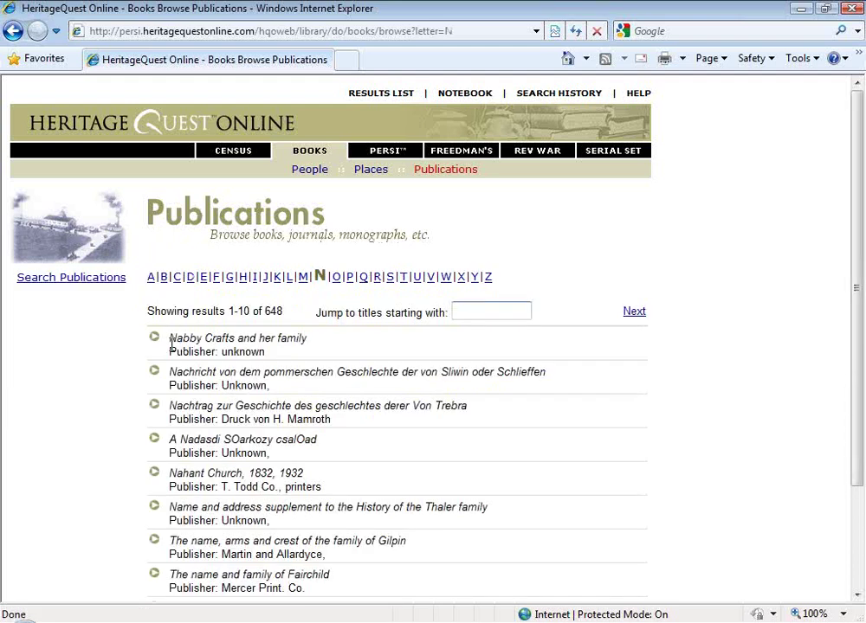
scroll(315, 366, down, 3)
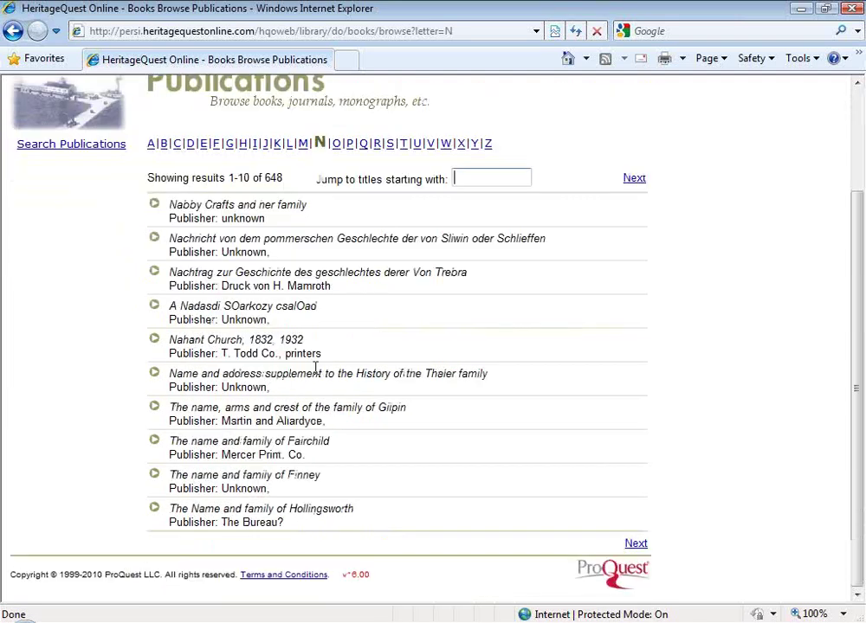
scroll(431, 363, up, 3)
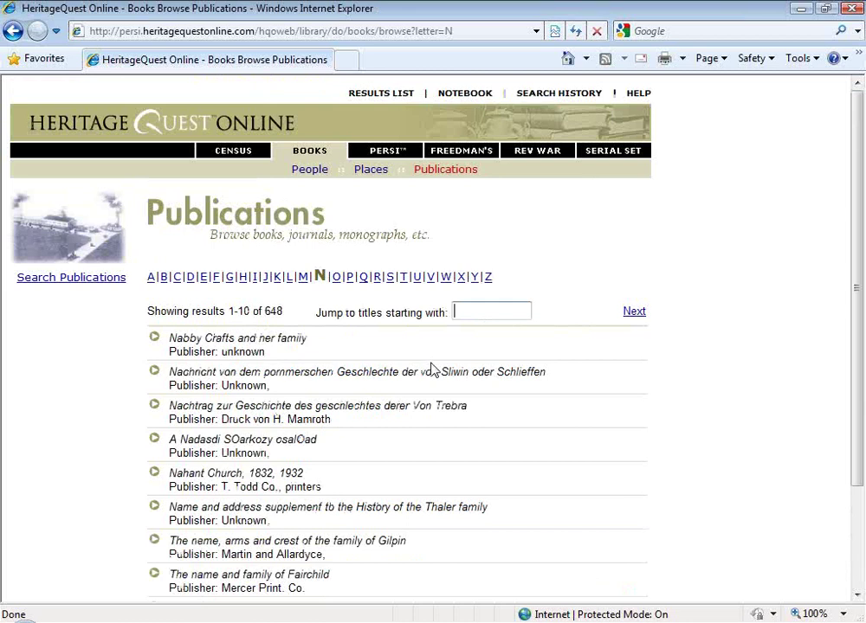
- Jump the browsed list of book titles under N to titles starting with nebraska
click(469, 312)
text(nebraska)
key(Return)
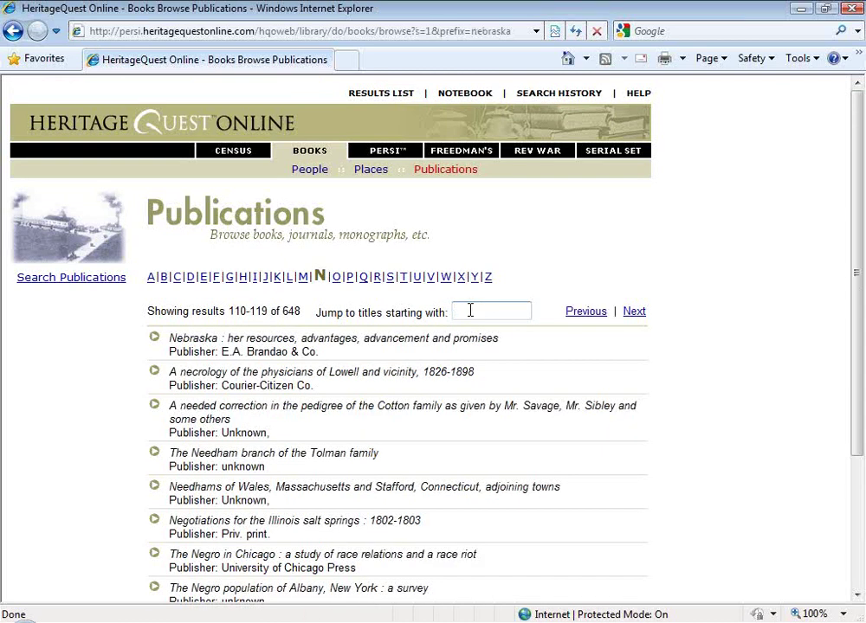
- Open the publications search form and enter nebraska as the subject
click(84, 284)
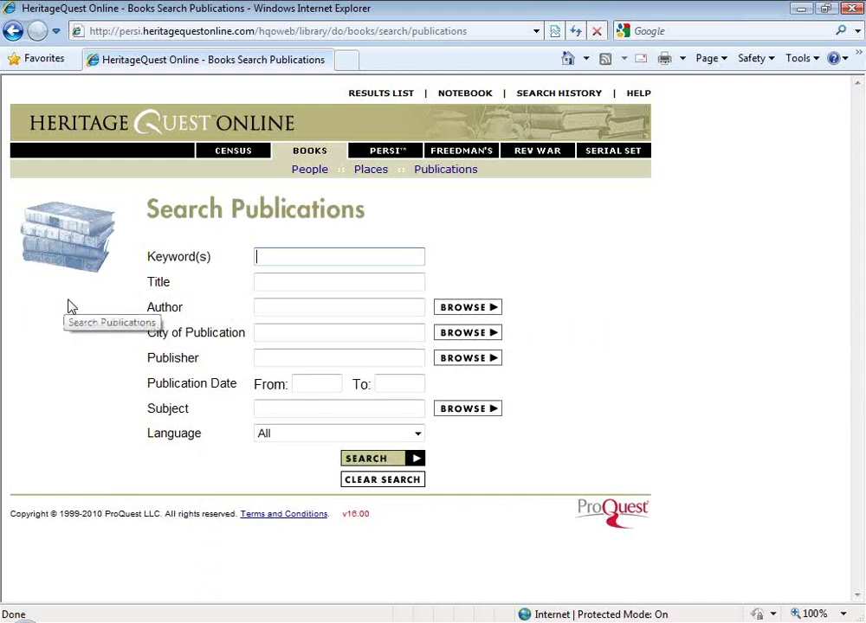
double_click(167, 410)
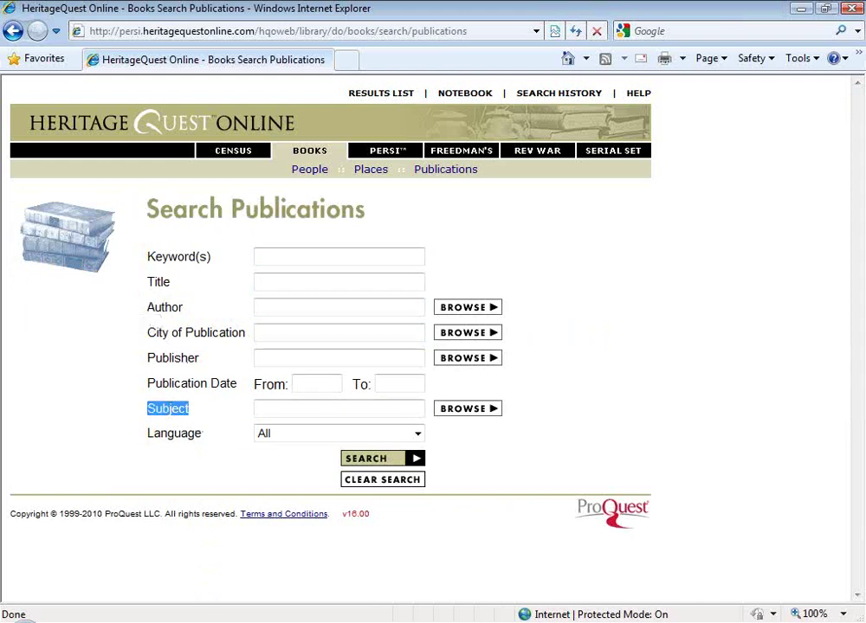
click(295, 407)
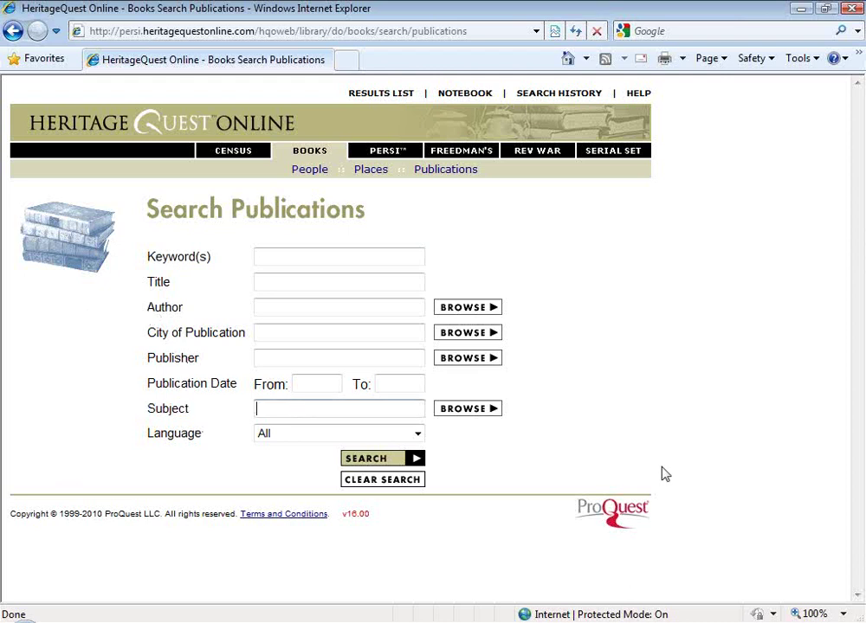
text(nebraska)
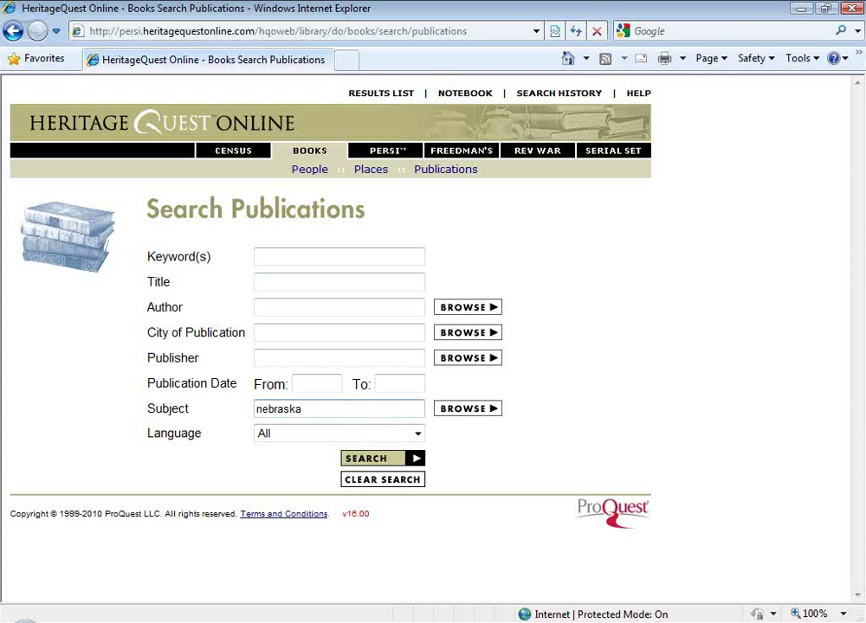
- Set the keywords to george near:4 norris and run the publications search
click(300, 252)
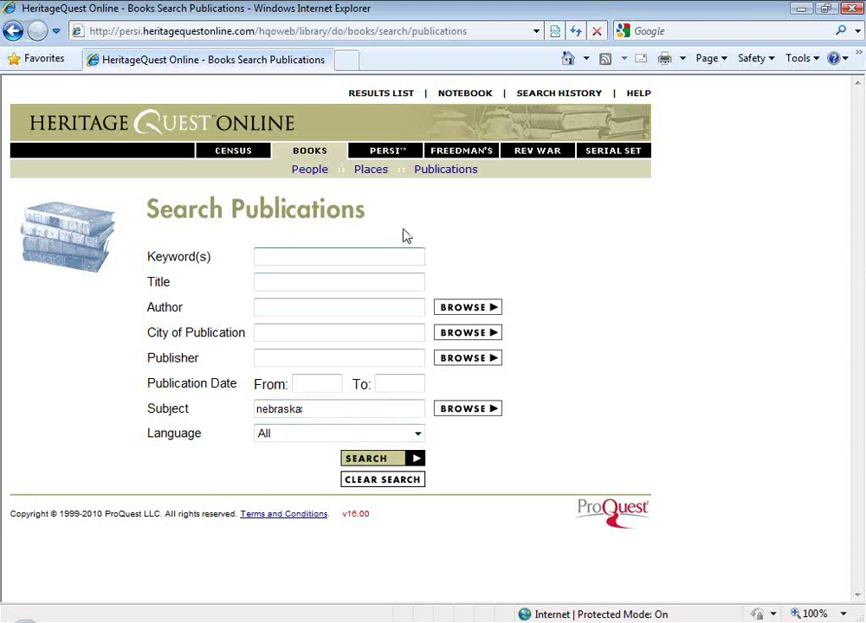
text(george nnor)
key(BackSpace)
key(BackSpace)
key(BackSpace)
text(orris)
key(Left)
key(Left)
key(Left)
key(Left)
text(near:4)
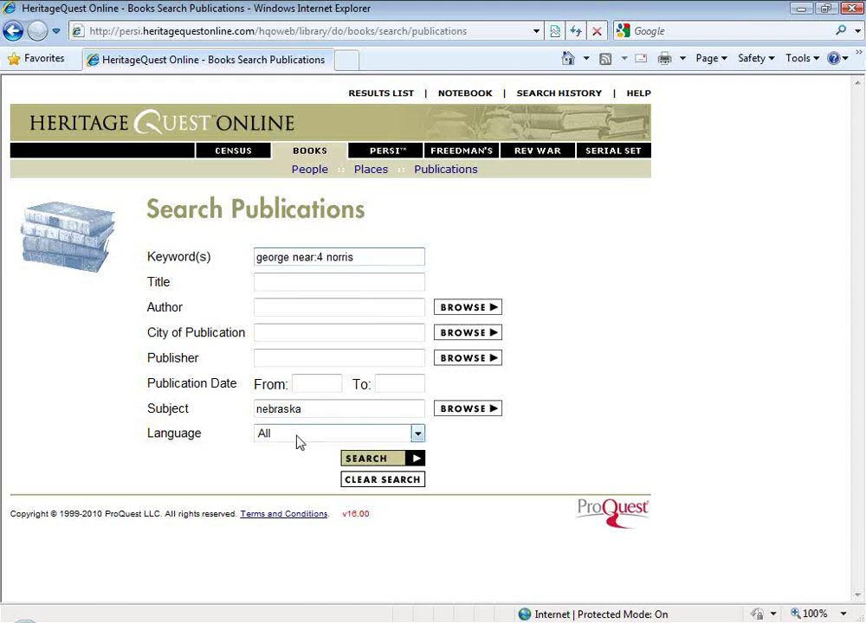
click(411, 457)
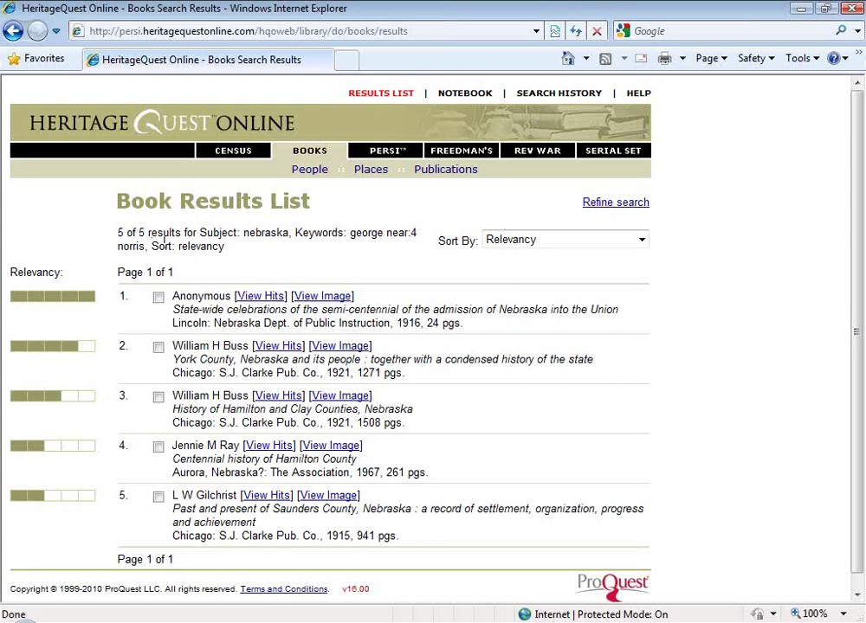
- View the hits for State-wide celebrations of the semi-centennial of the admission of Nebraska and open the hit in Front matter
click(252, 297)
scroll(424, 347, down, 5)
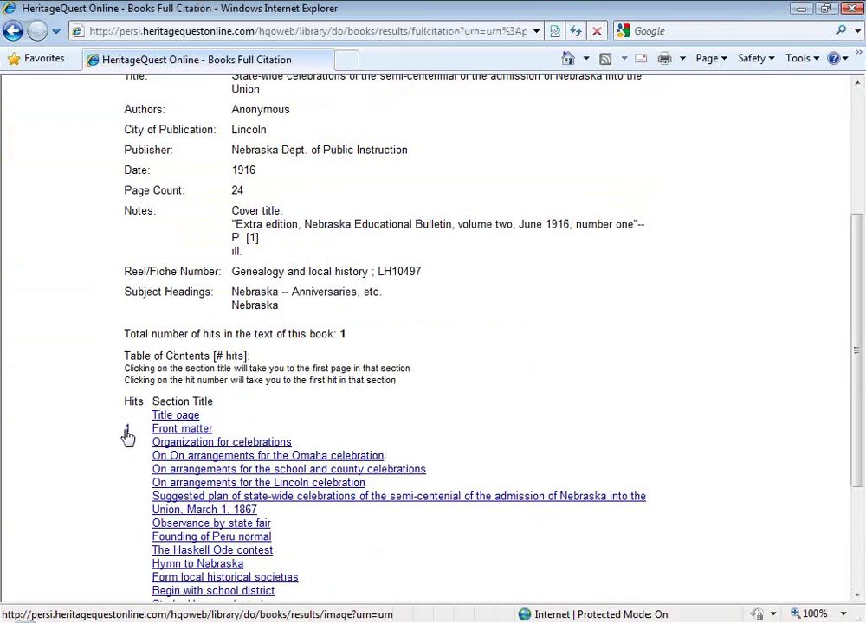
click(127, 432)
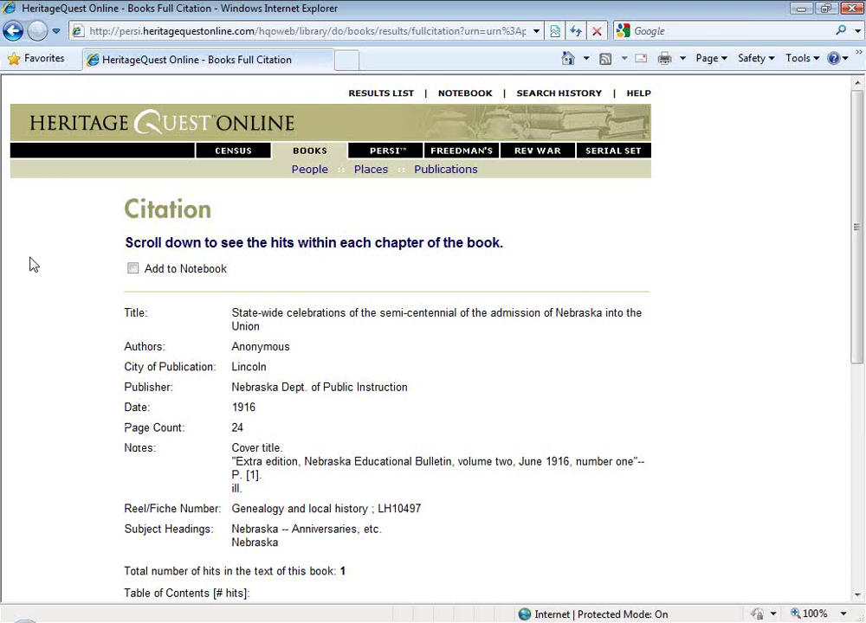
- Search people in PERSI for the surname wilder with the keywords laura ingalls
click(388, 152)
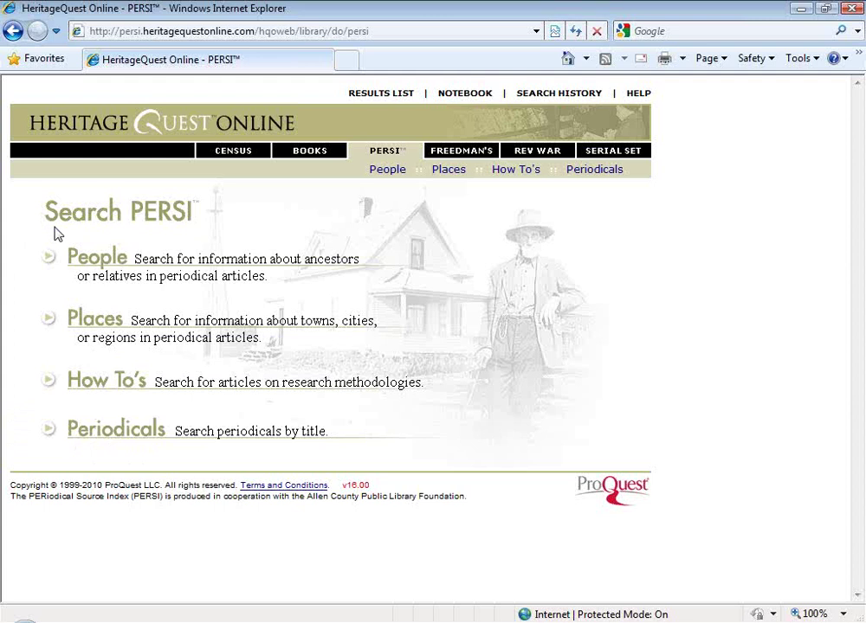
click(96, 259)
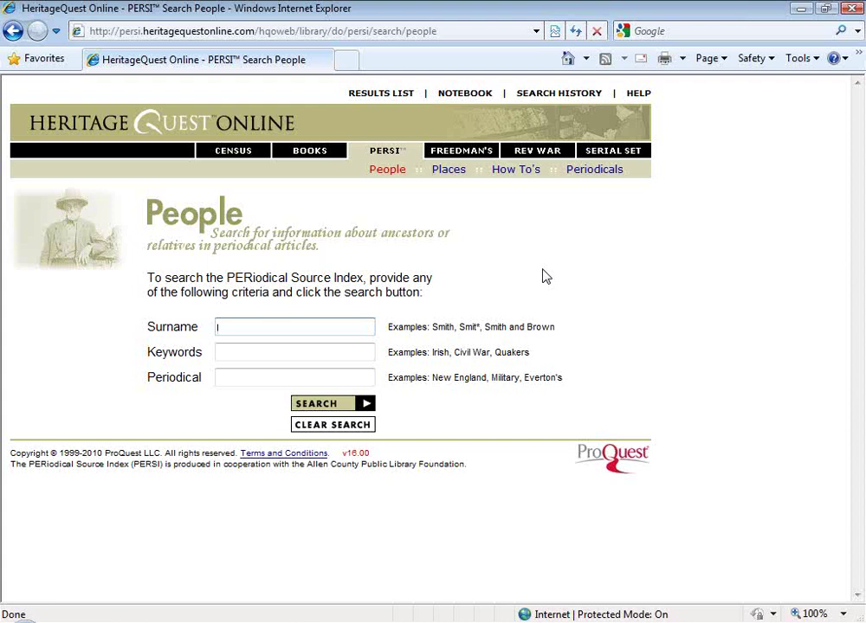
text(wilder)
key(Tab)
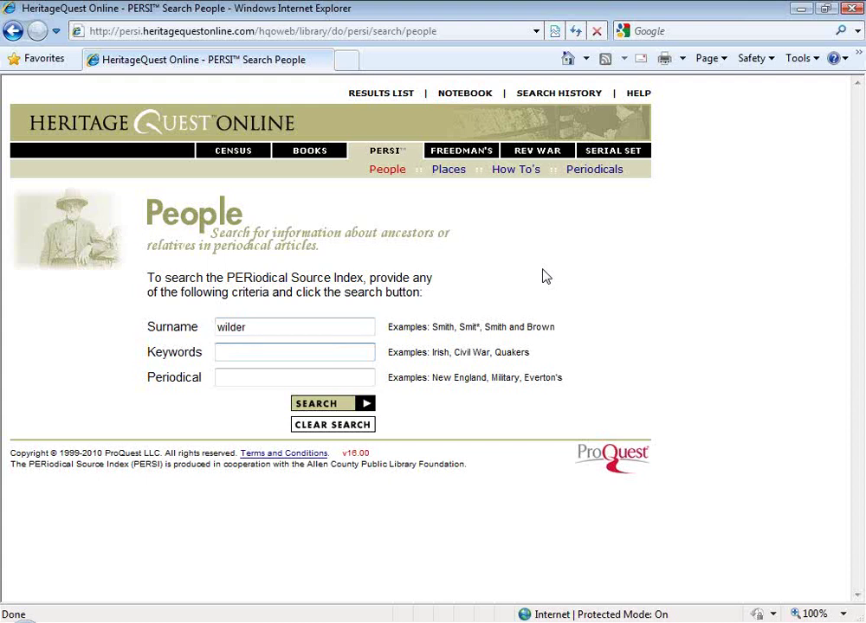
text(laura ingalls)
click(322, 403)
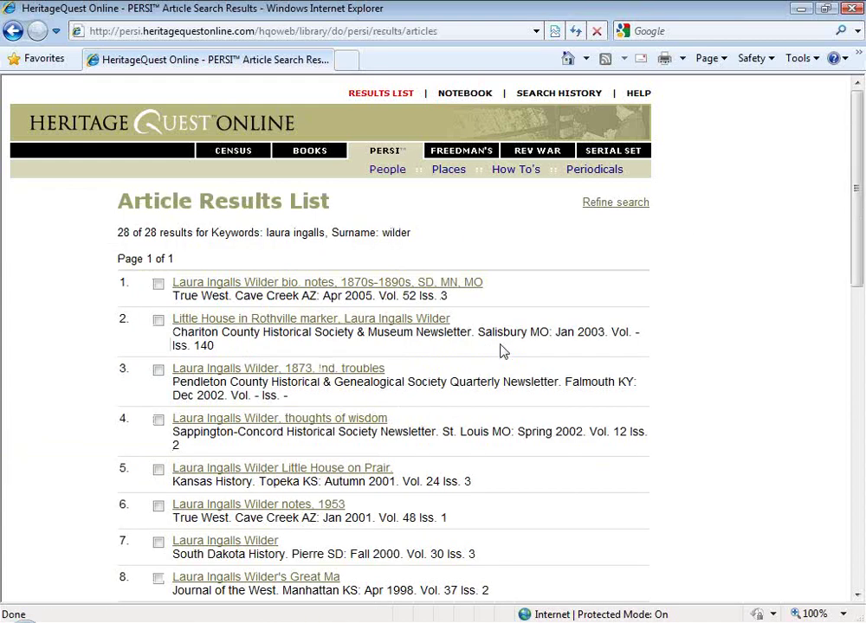
- Look through the article results and open the details of Laura Ingalls Wilder, architec. of series
scroll(500, 351, down, 3)
scroll(501, 350, down, 2)
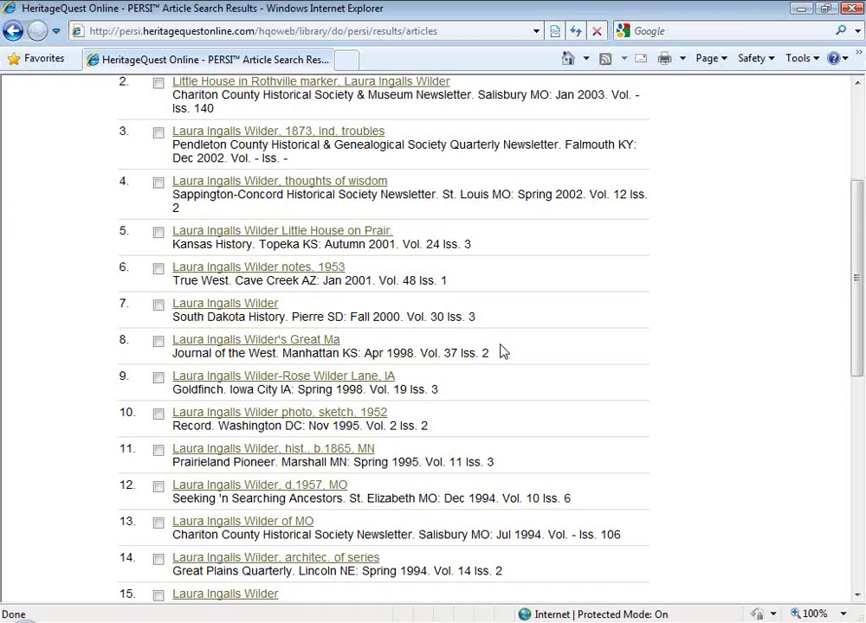
scroll(500, 350, down, 3)
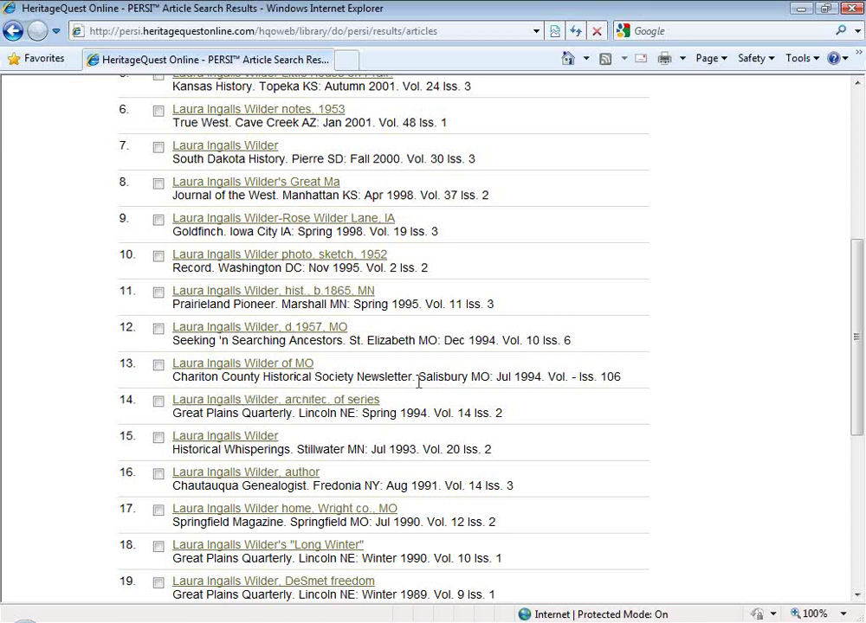
click(280, 403)
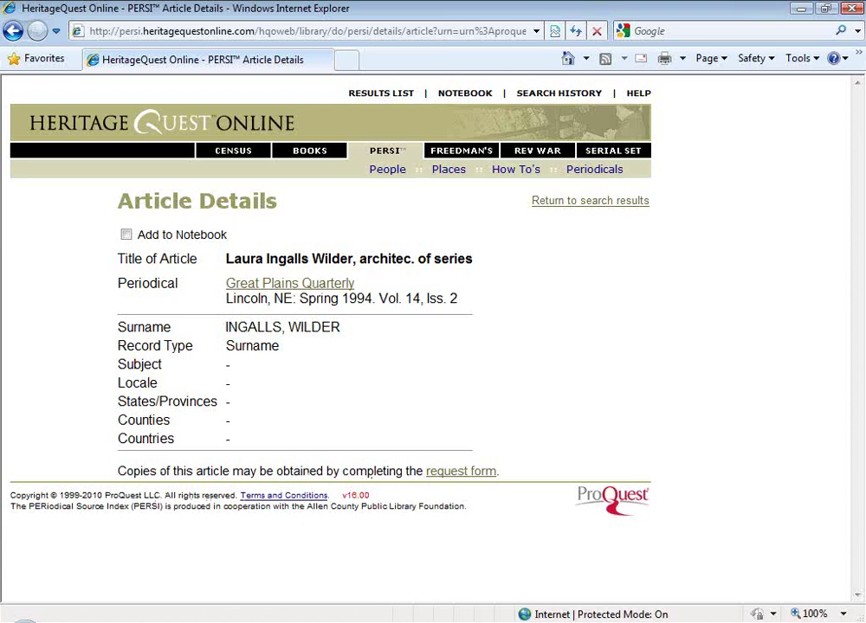
- Open the article's PERSI order form, review its instructions and article entries, and close the form window
click(474, 476)
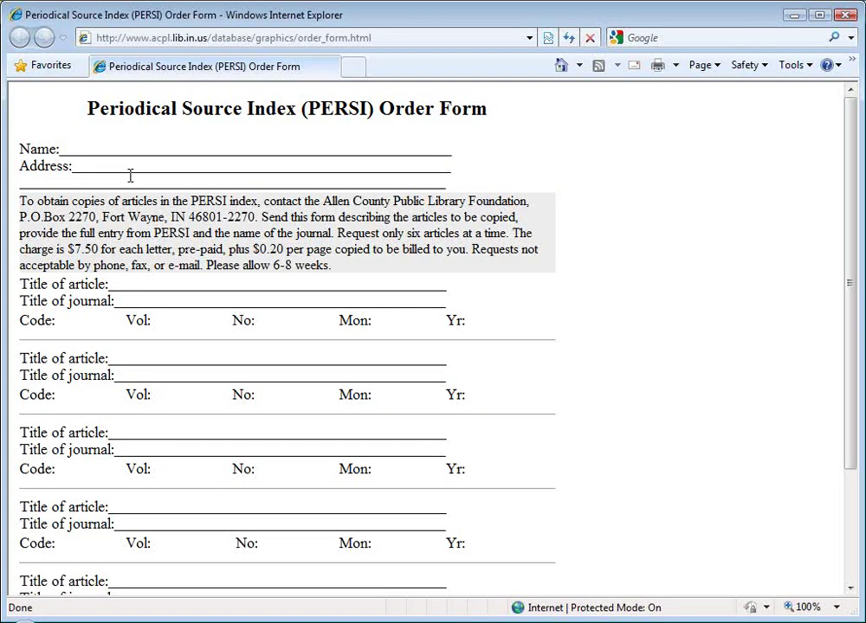
scroll(130, 176, down, 3)
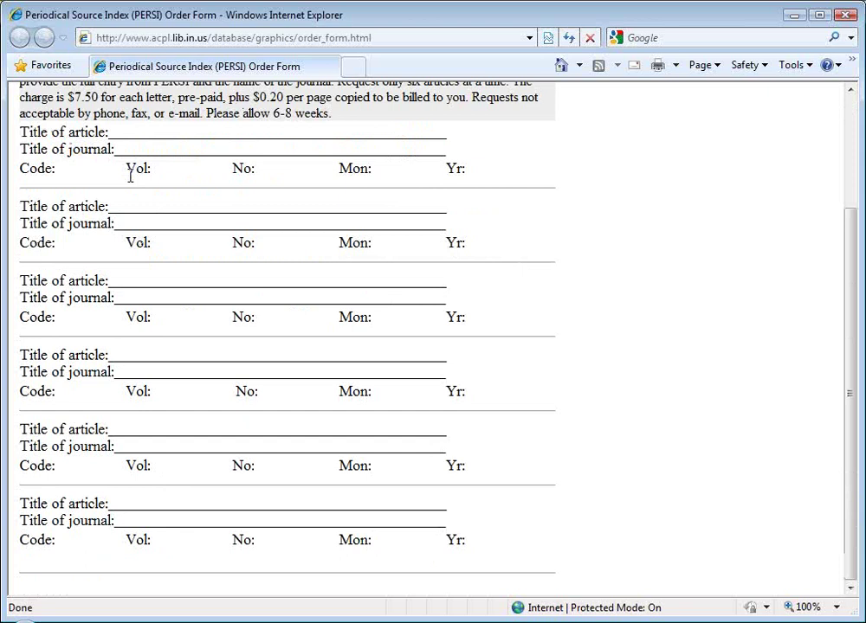
scroll(130, 176, up, 3)
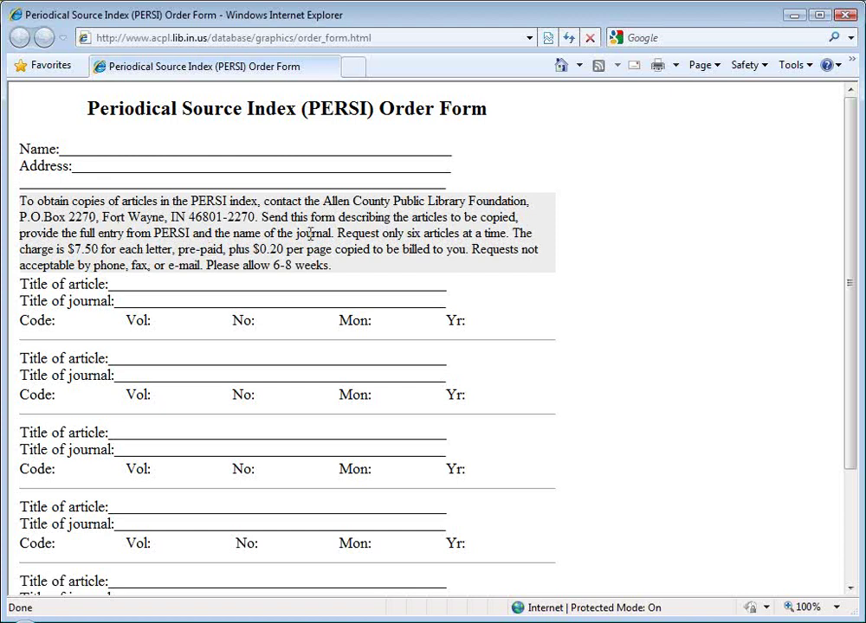
click(850, 15)
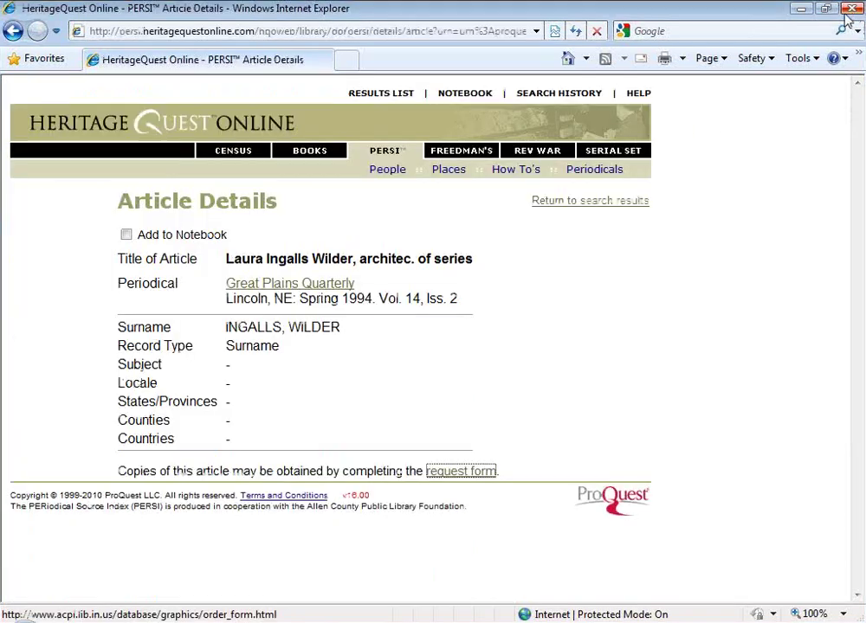
click(690, 409)
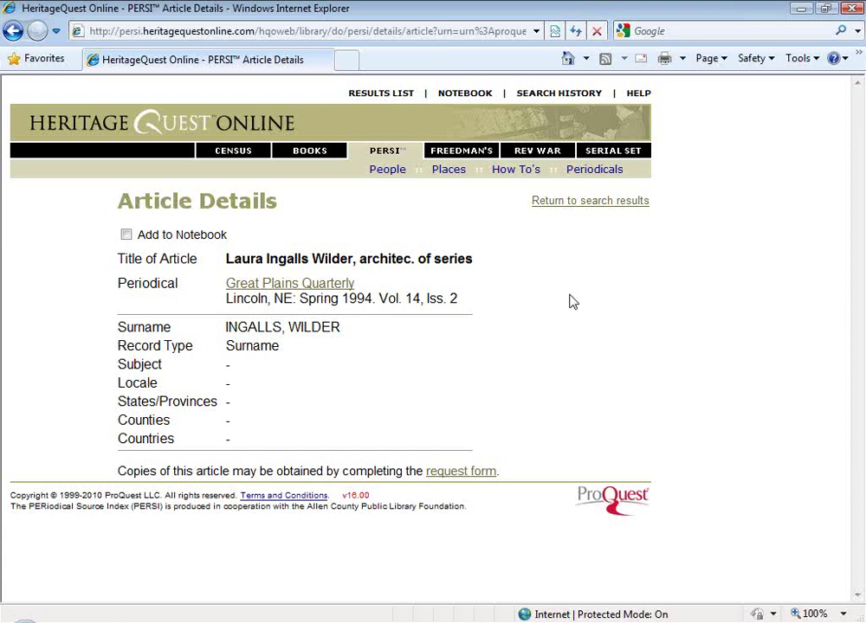
- Search the Freedman's Bank records by the person's surname and given name, with the bank location set to LA
click(467, 153)
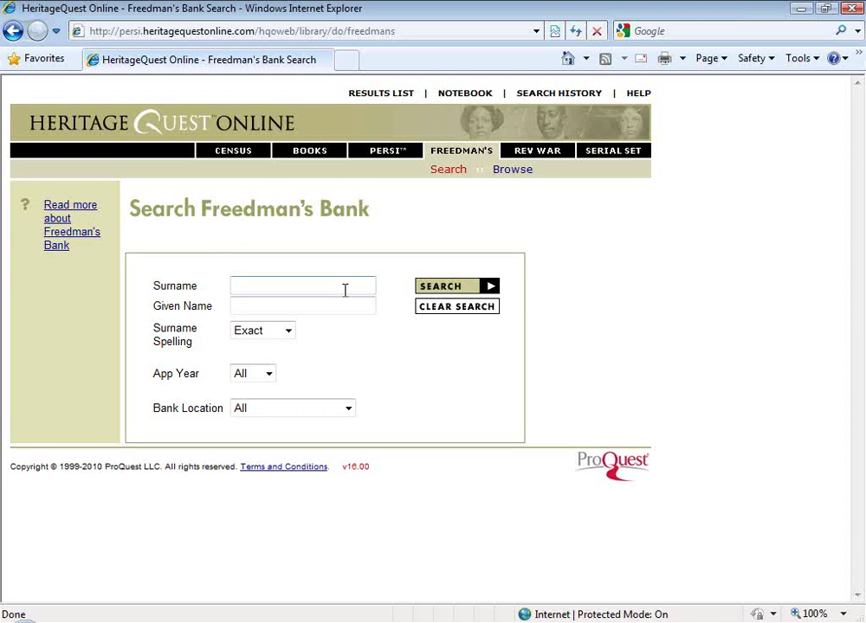
text(marsnall)
key(BackSpace)
key(Tab)
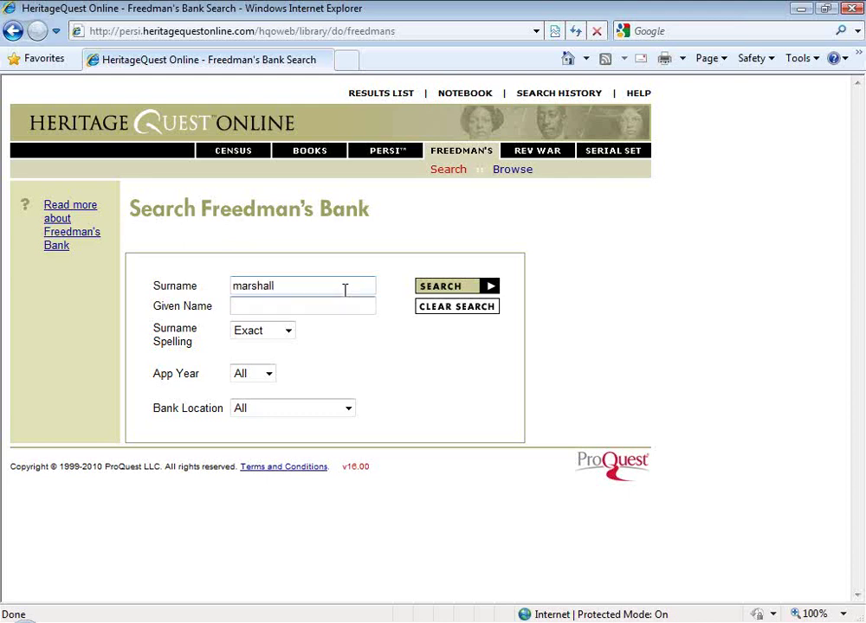
text(john)
click(288, 409)
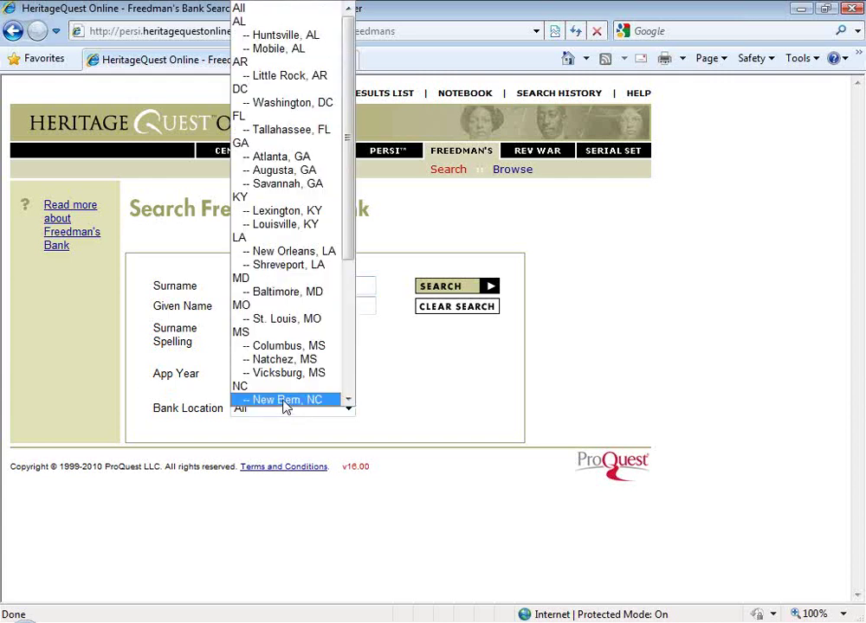
click(287, 242)
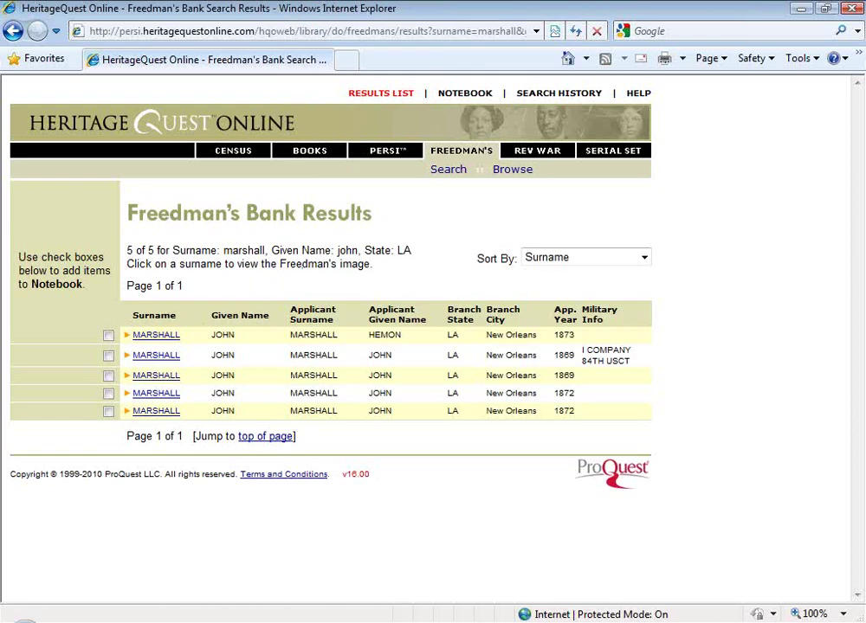
- Open the last Freedman's Bank result and examine the handwritten register entry, including the family details
click(154, 413)
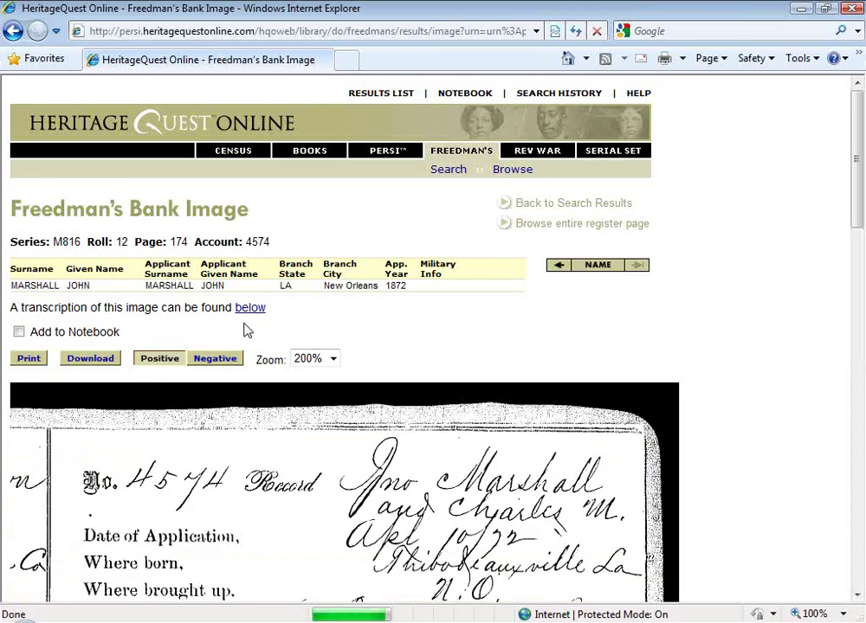
scroll(251, 319, down, 3)
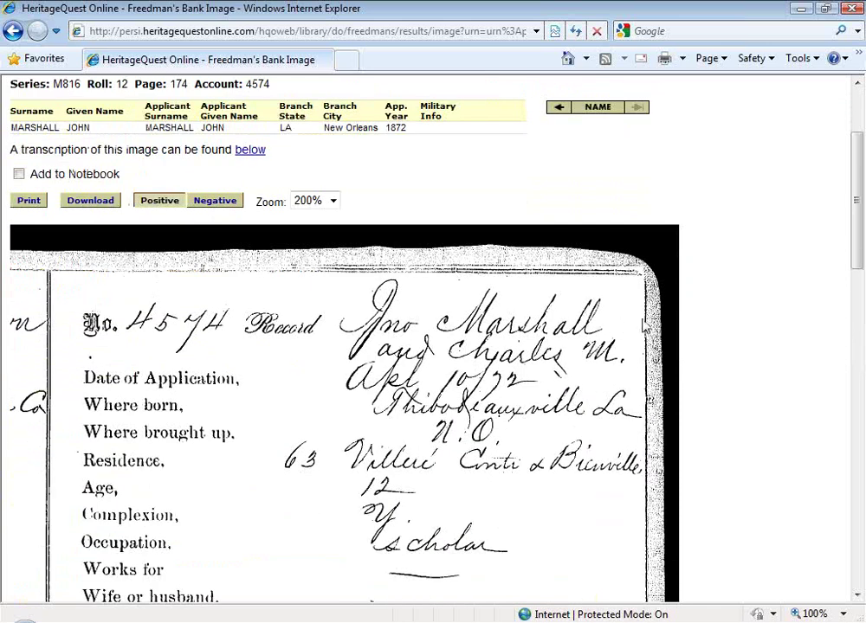
scroll(742, 347, down, 1)
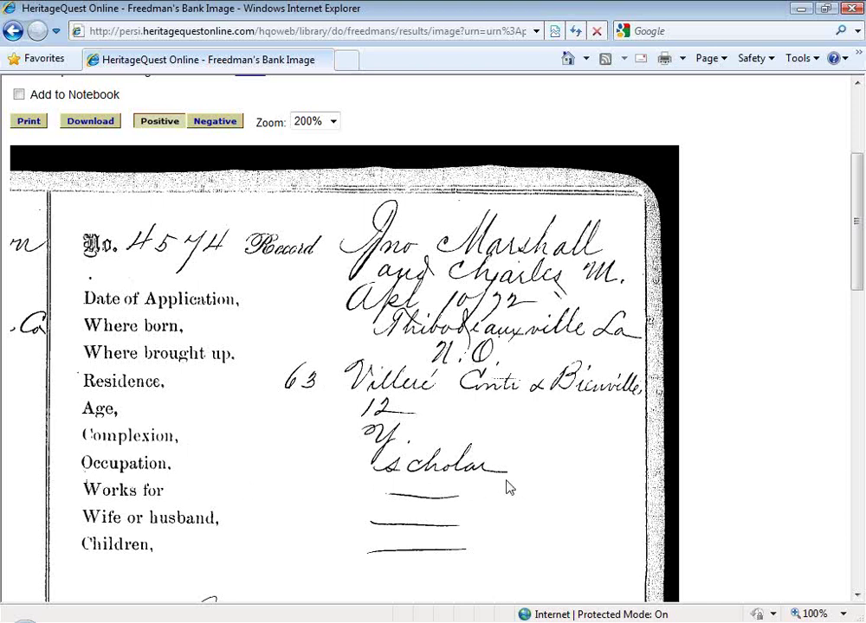
scroll(508, 488, down, 5)
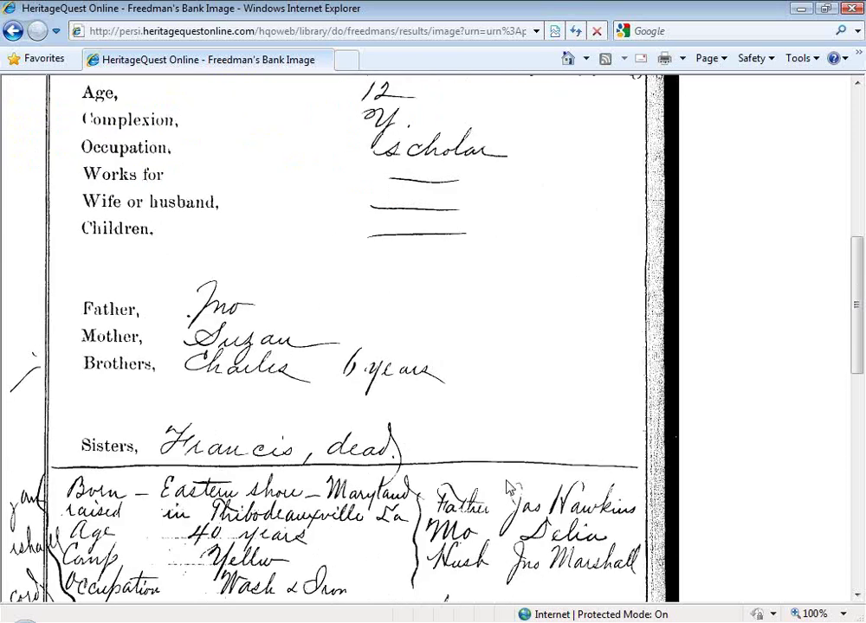
scroll(501, 393, down, 1)
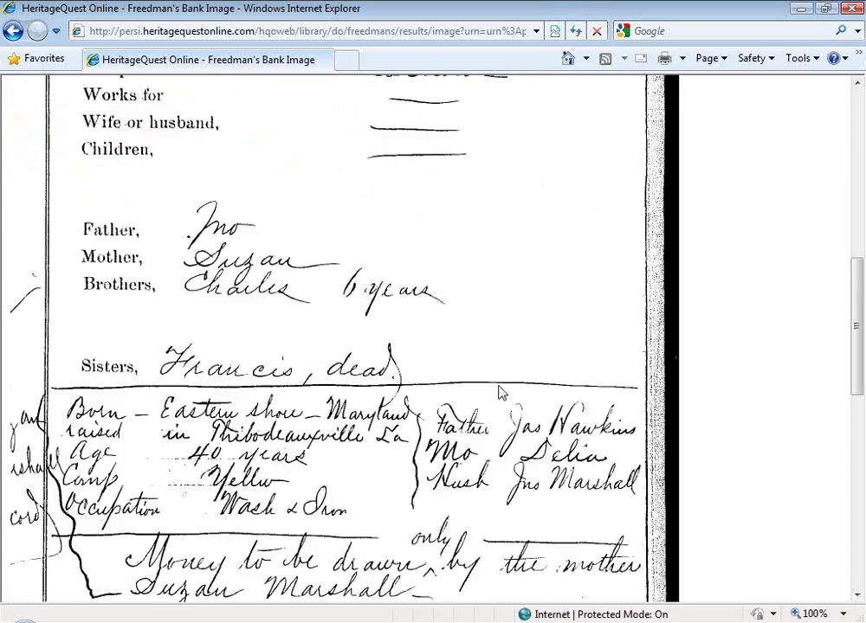
scroll(500, 393, down, 1)
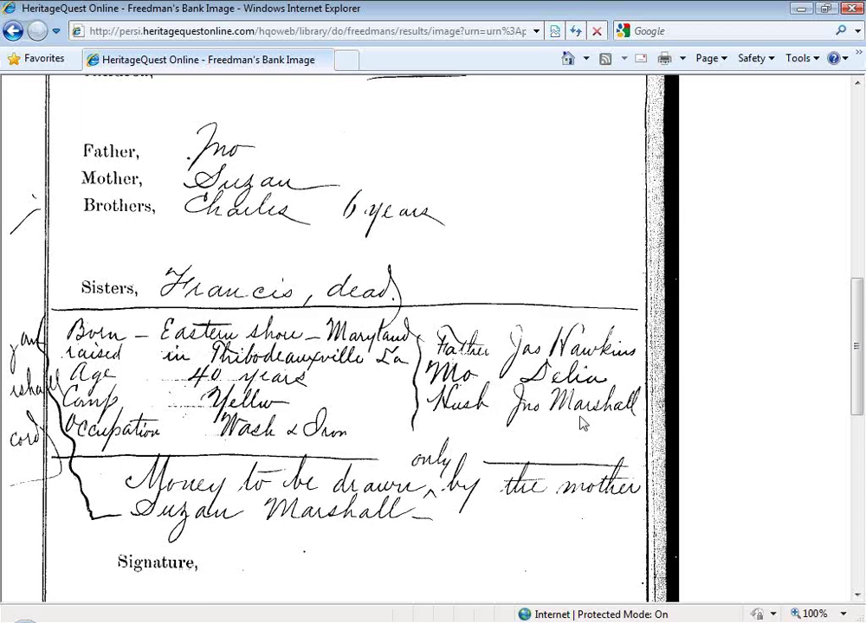
- Read the transcription below the register image, from the applicant down to the remarks
scroll(580, 421, down, 1)
scroll(582, 423, down, 4)
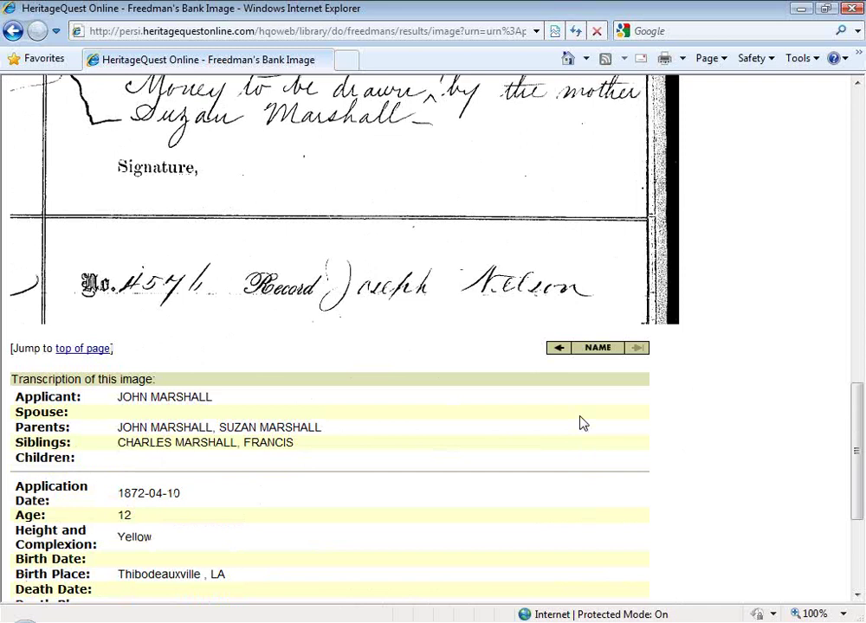
scroll(582, 423, down, 1)
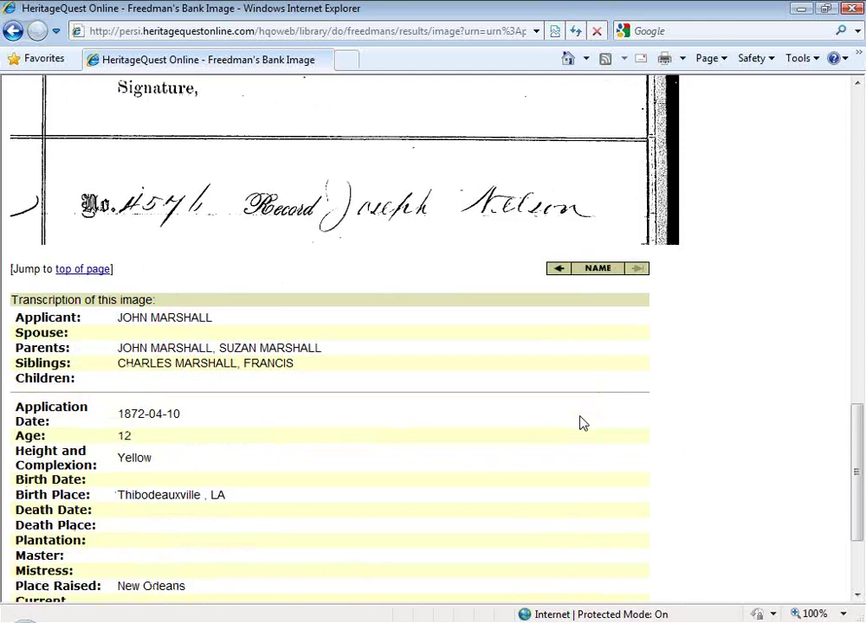
scroll(582, 424, down, 2)
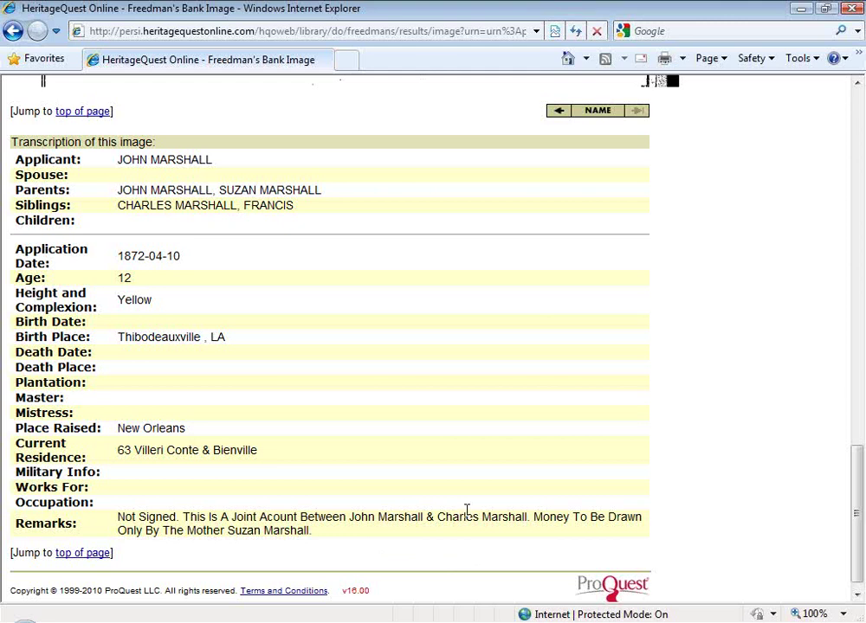
- Search the Revolutionary War records by the person's surname and given name, with the state set to New York
click(14, 33)
click(14, 33)
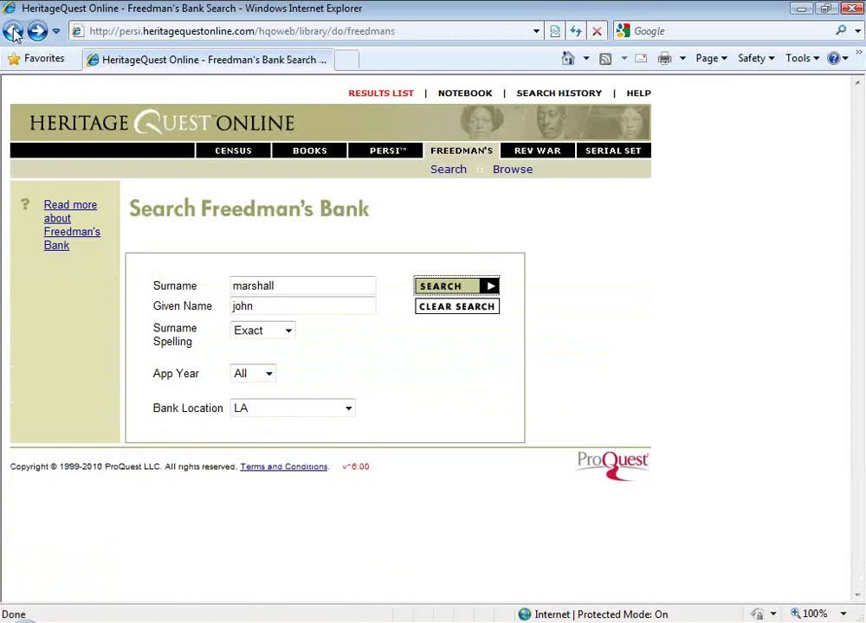
click(541, 159)
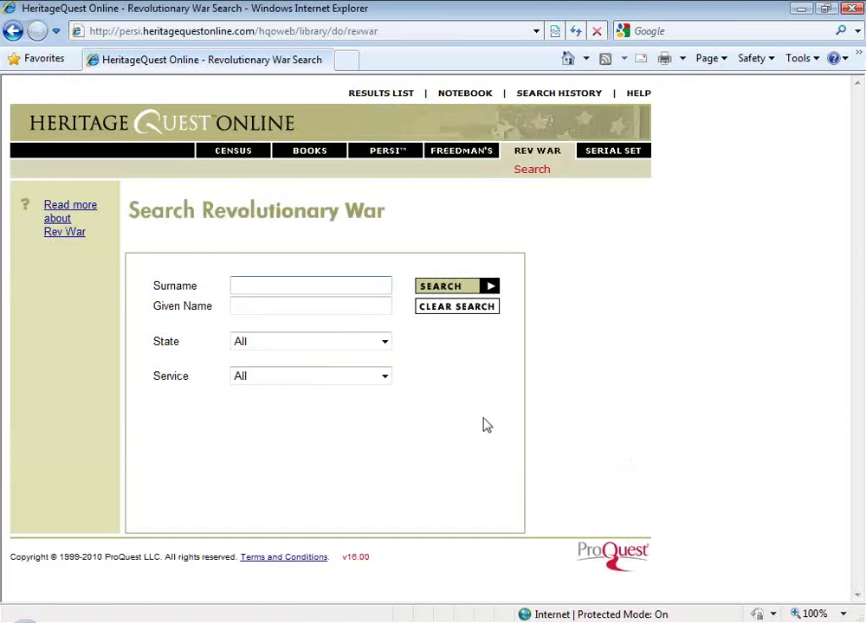
text(myers)
key(Tab)
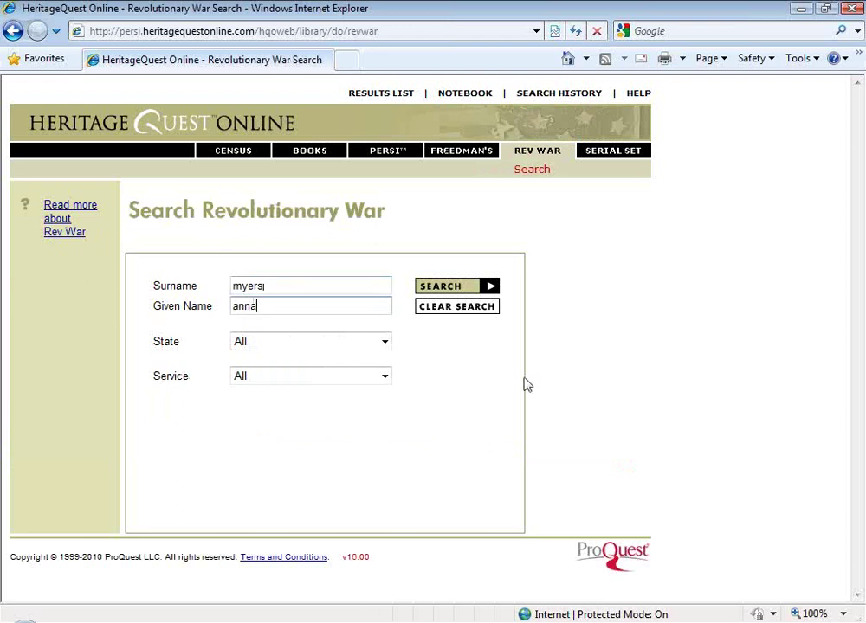
click(362, 348)
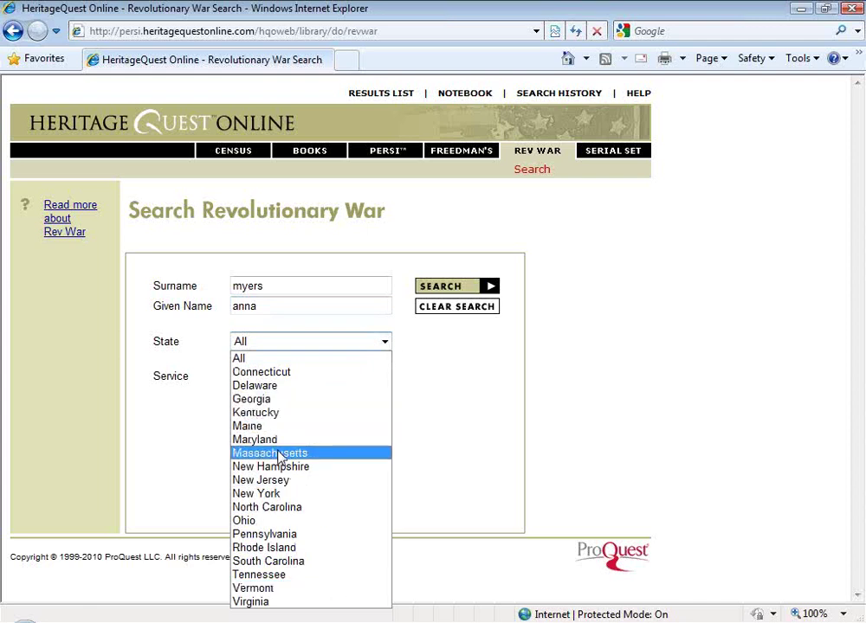
click(286, 495)
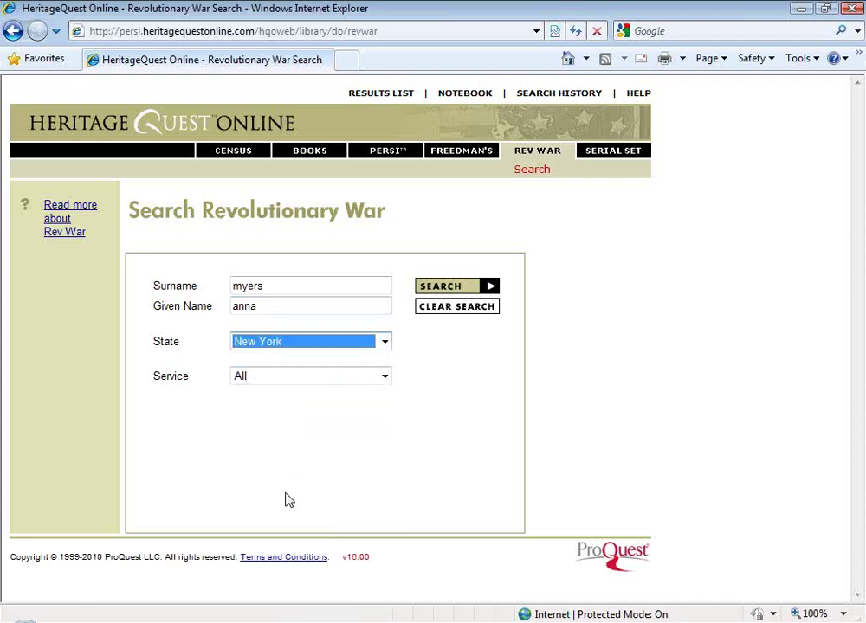
click(467, 293)
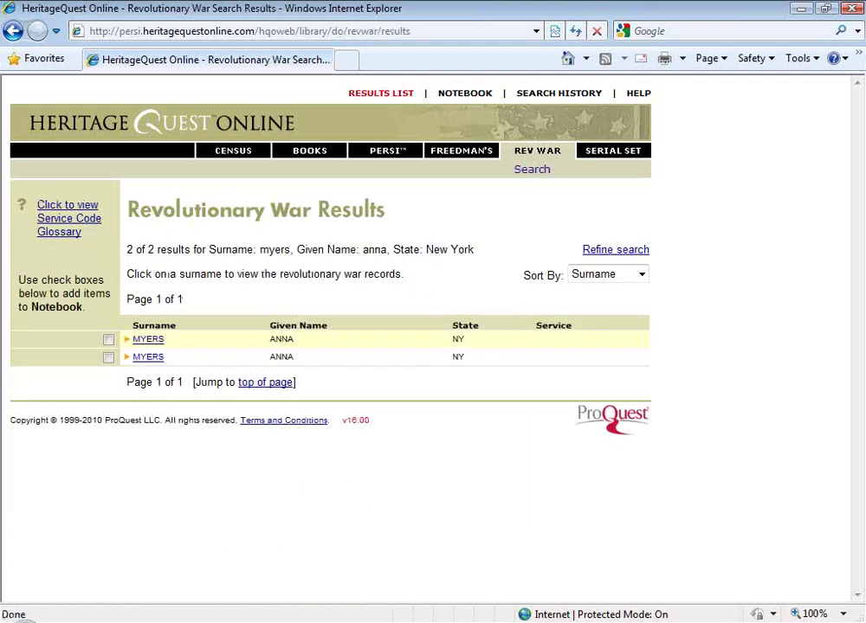
- Open the second Revolutionary War result and look over the first page image of the pension file
click(155, 359)
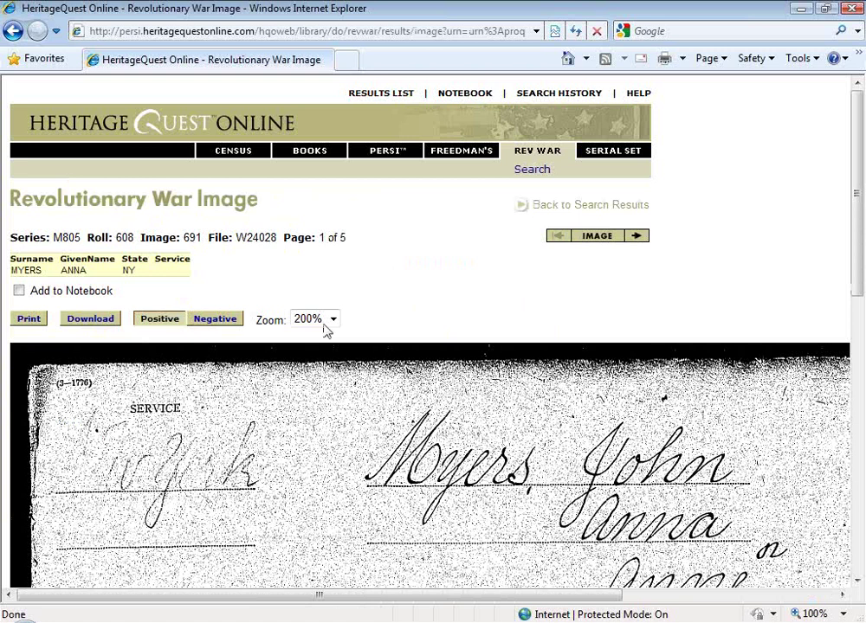
scroll(664, 384, down, 3)
scroll(664, 383, down, 7)
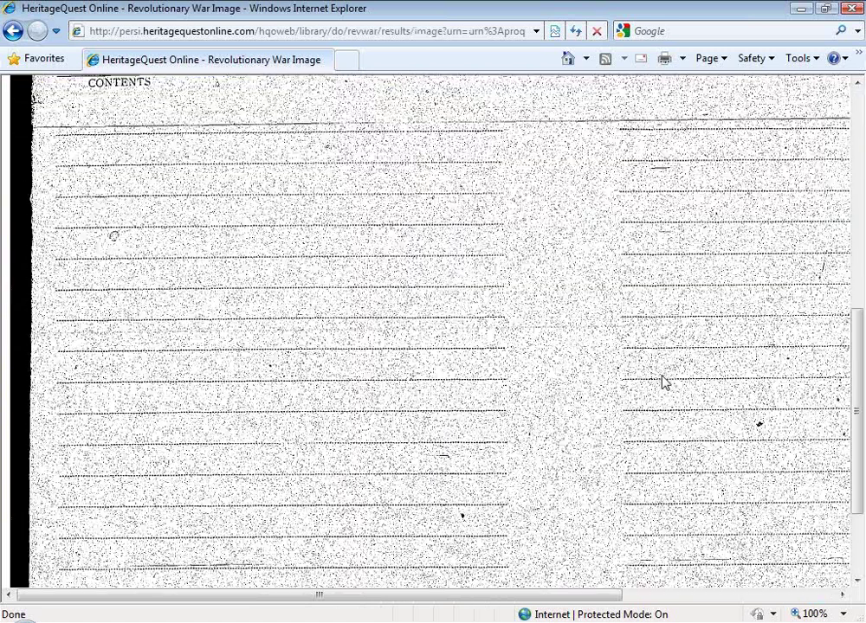
scroll(663, 381, up, 12)
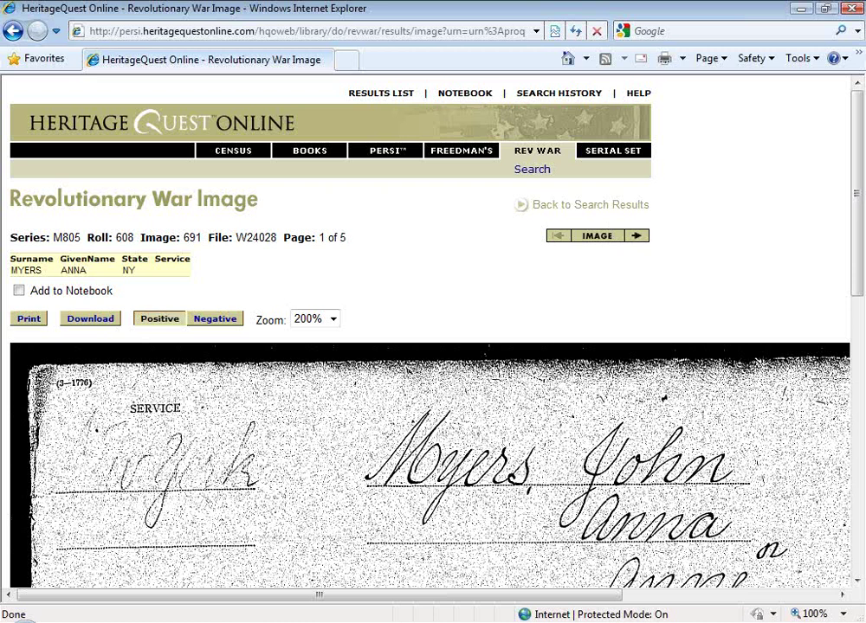
- Go to page 2 of the pension file and read the widow's pension certificate details
click(637, 235)
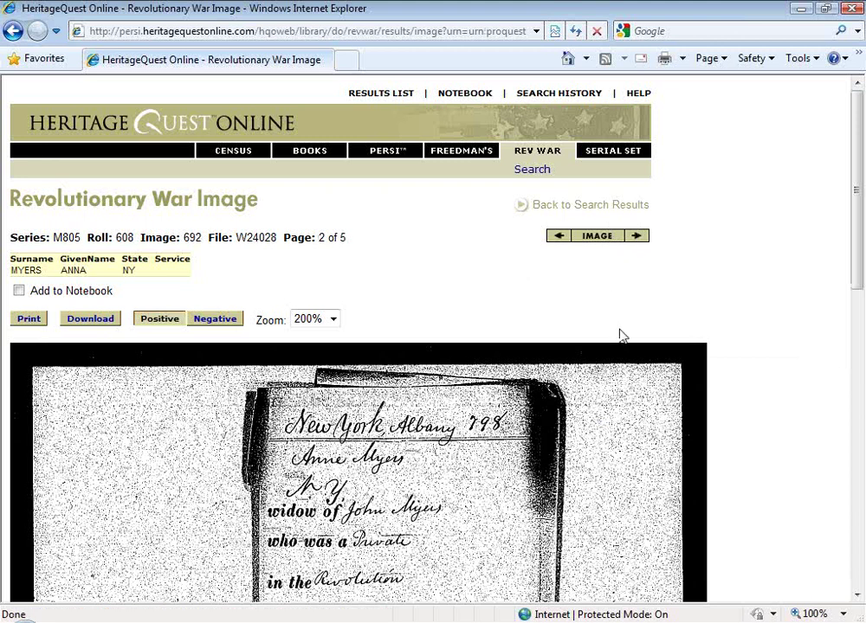
scroll(618, 334, down, 2)
scroll(619, 334, down, 2)
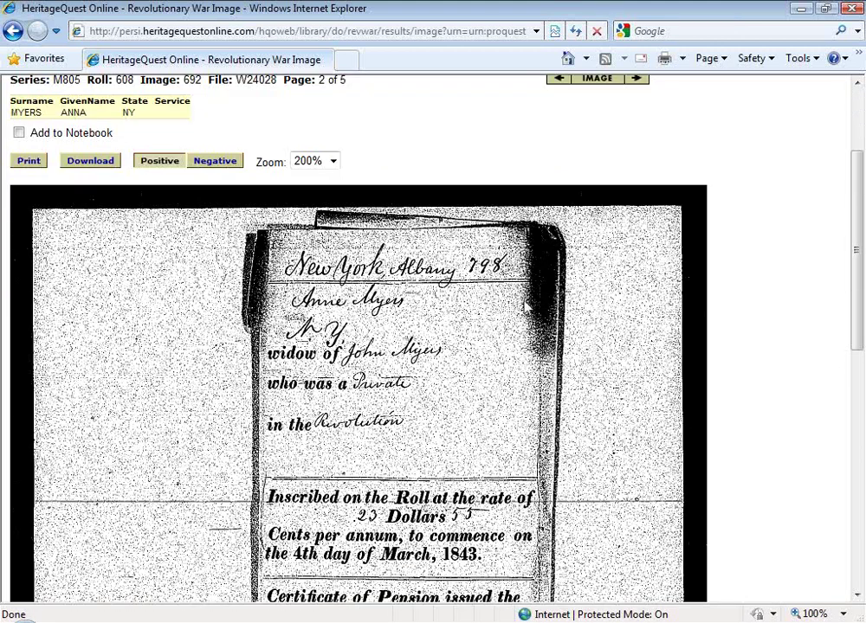
scroll(443, 297, down, 4)
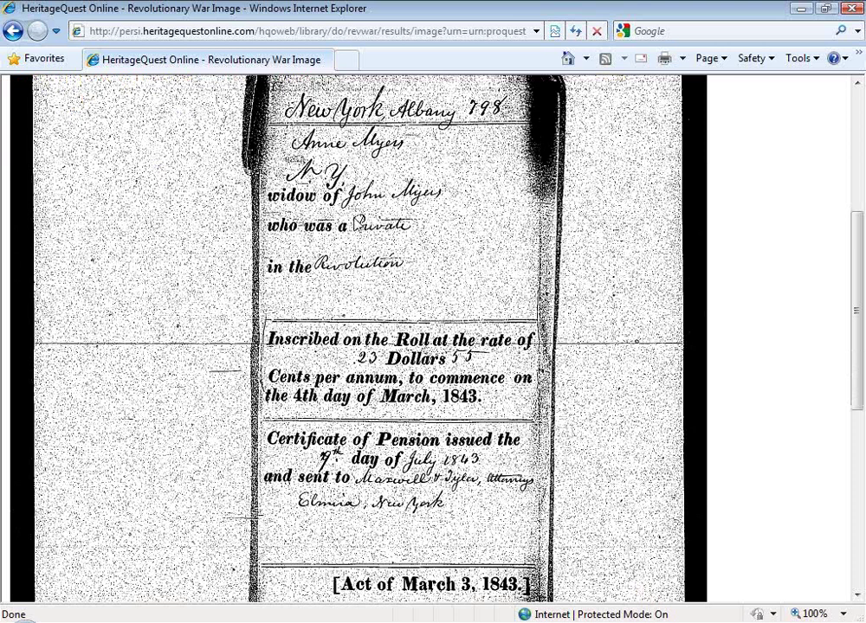
scroll(438, 236, down, 2)
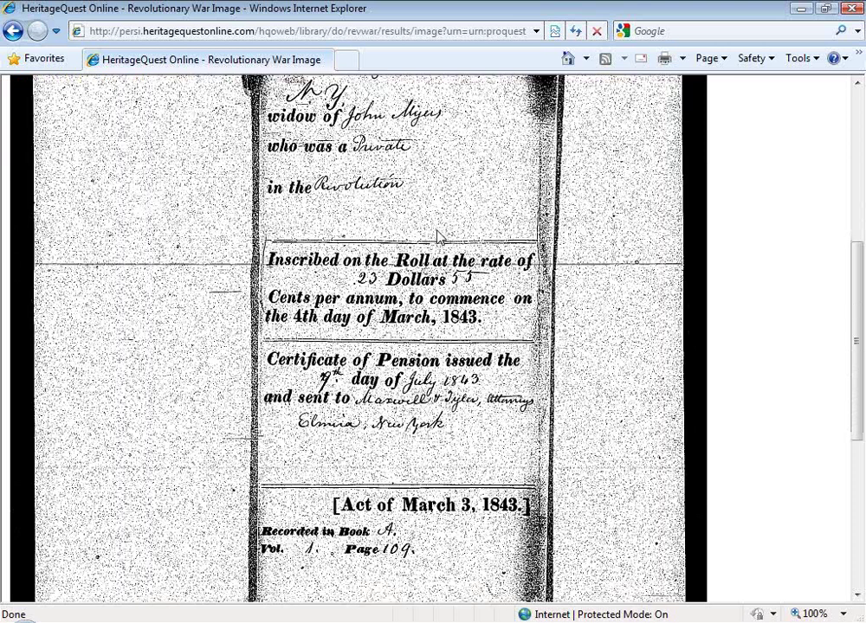
scroll(439, 237, up, 10)
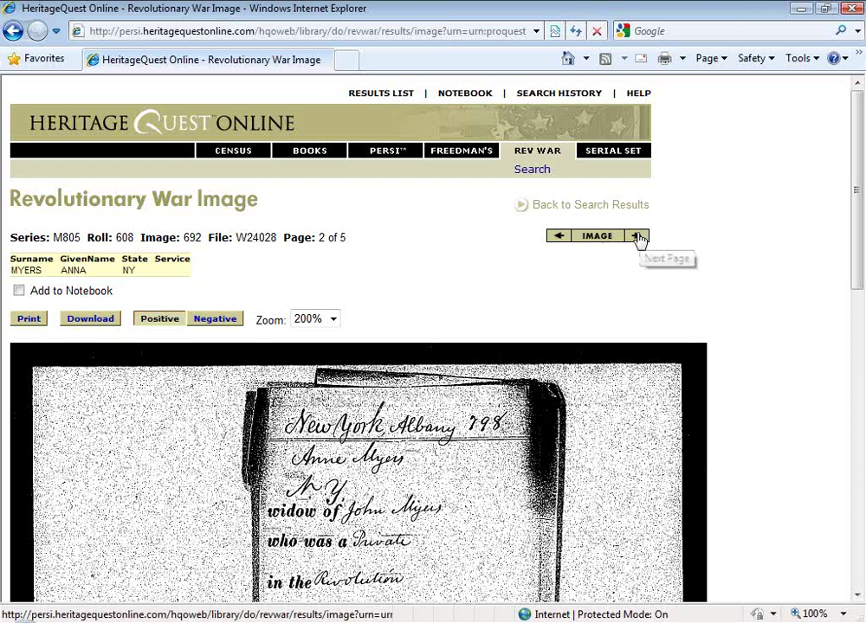
- Go to page 3 of the pension file and examine the family record's names, births, marriages and deaths
click(638, 237)
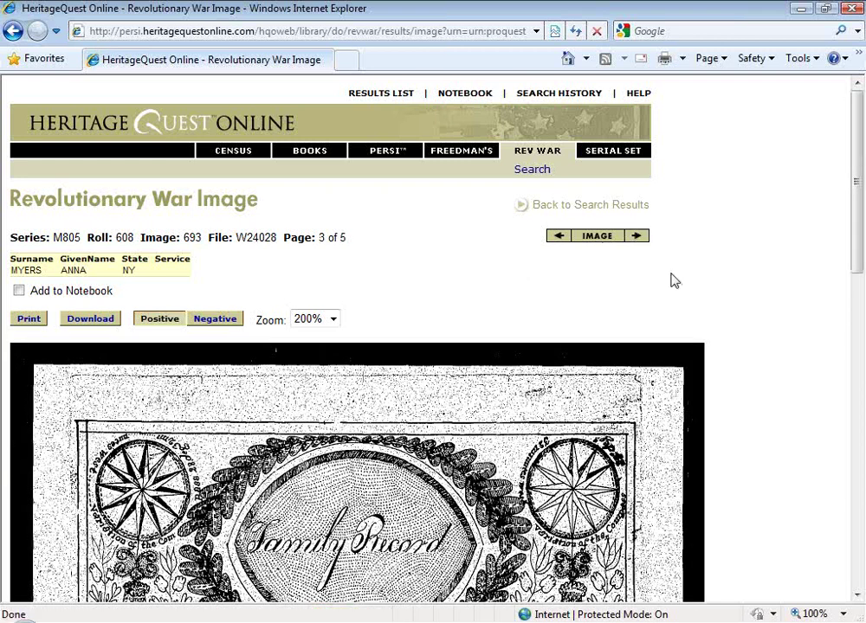
scroll(673, 281, down, 3)
scroll(672, 280, down, 2)
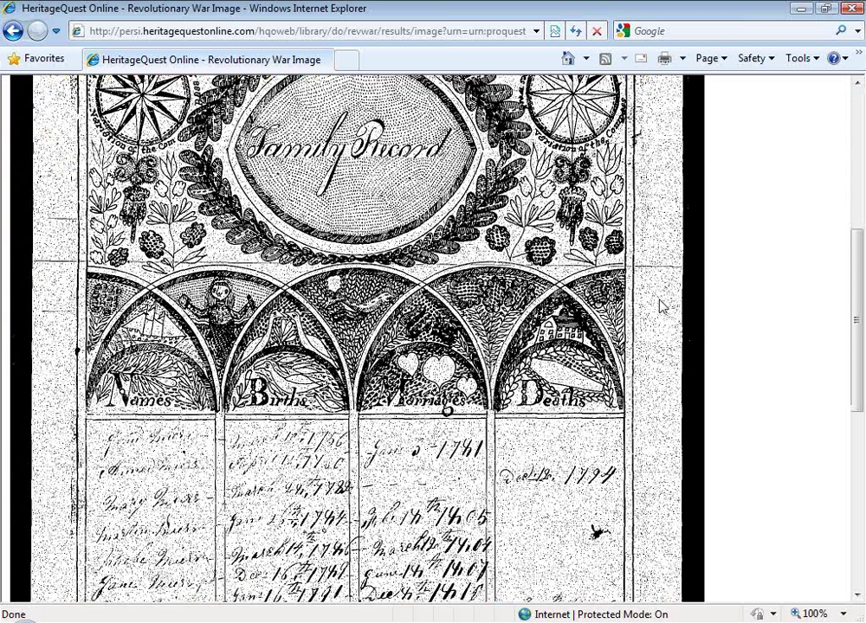
scroll(723, 323, down, 1)
scroll(724, 323, down, 2)
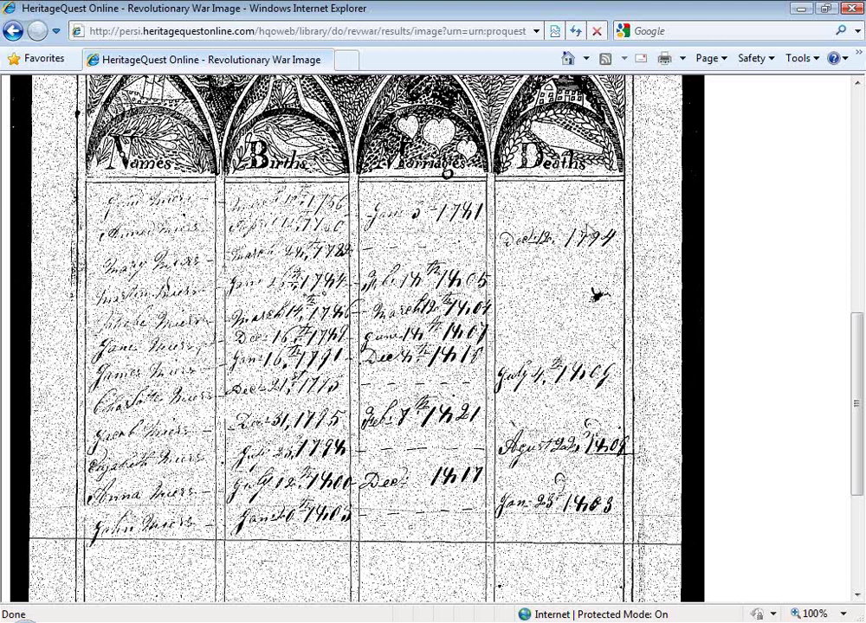
scroll(596, 295, down, 5)
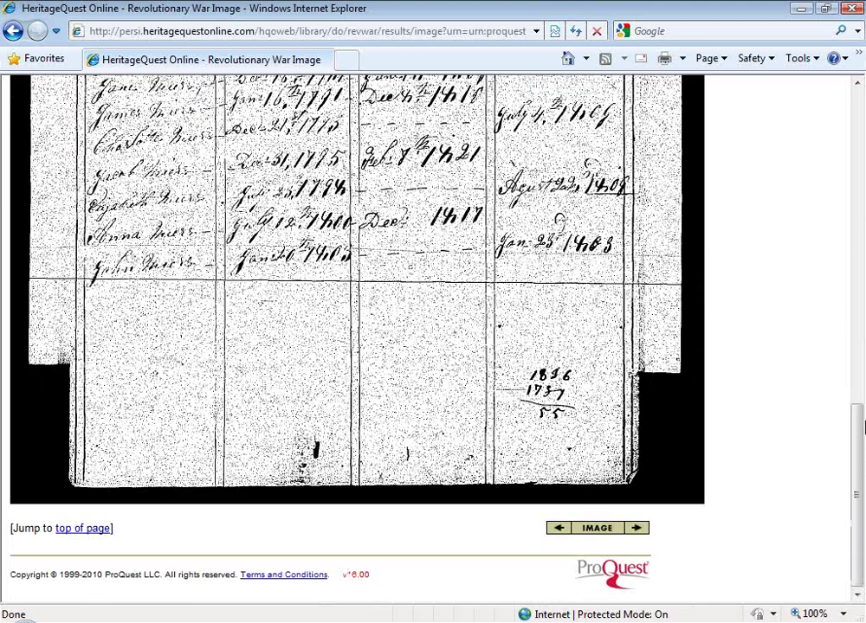
drag(857, 426, 857, 104)
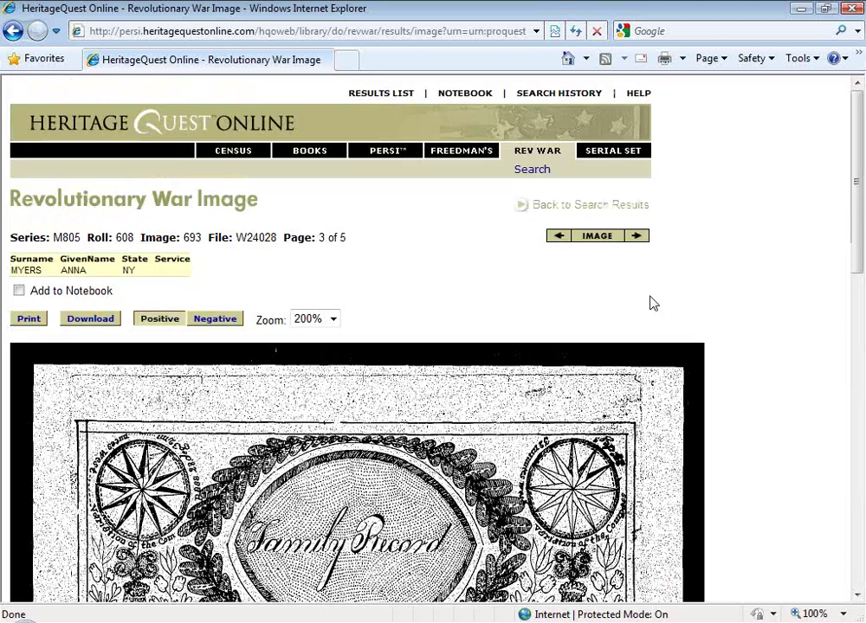
- Search the U.S. Serial Set by the person's full name across all dates
click(608, 154)
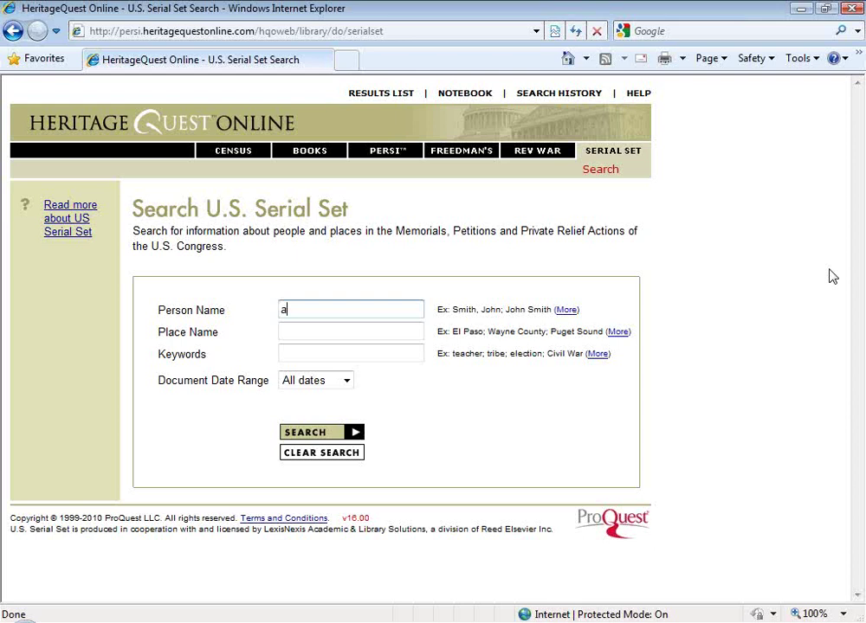
text(andrew chu yang)
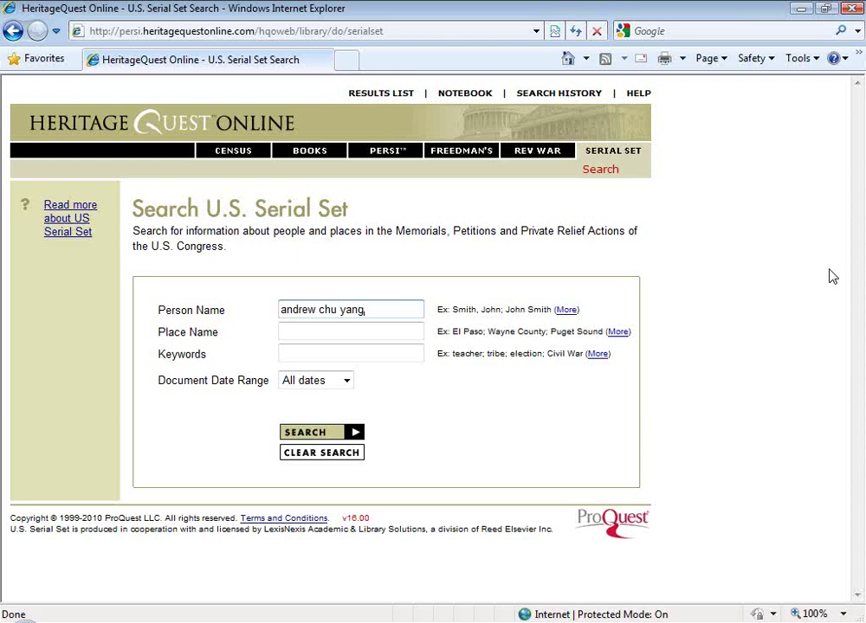
key(Return)
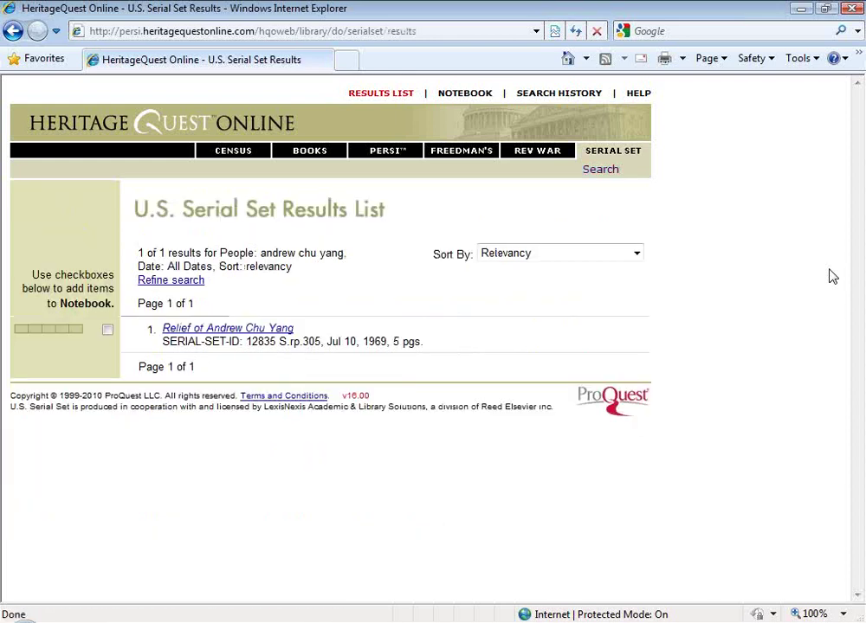
- Open the matching relief document's citation, review its details, and open Section 1 of the document
click(236, 332)
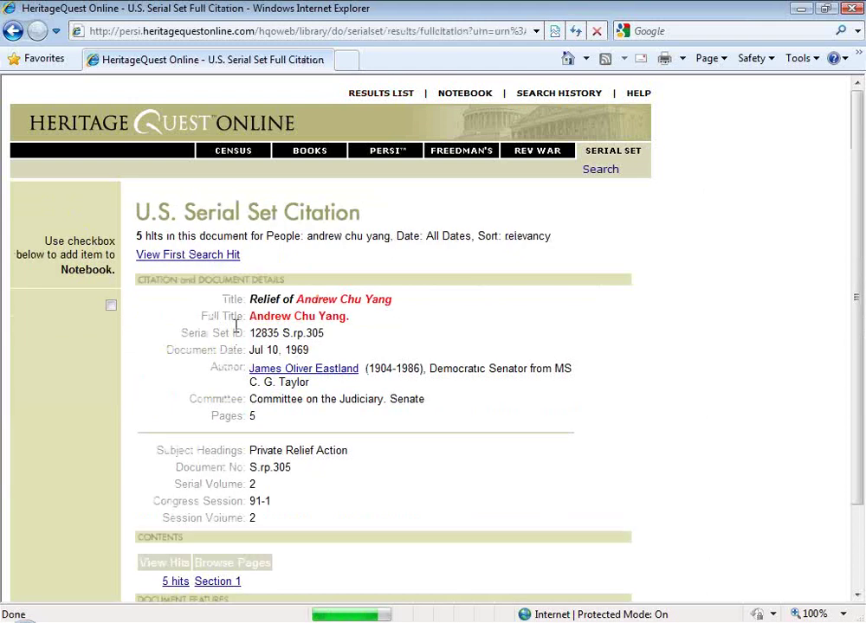
scroll(490, 330, down, 3)
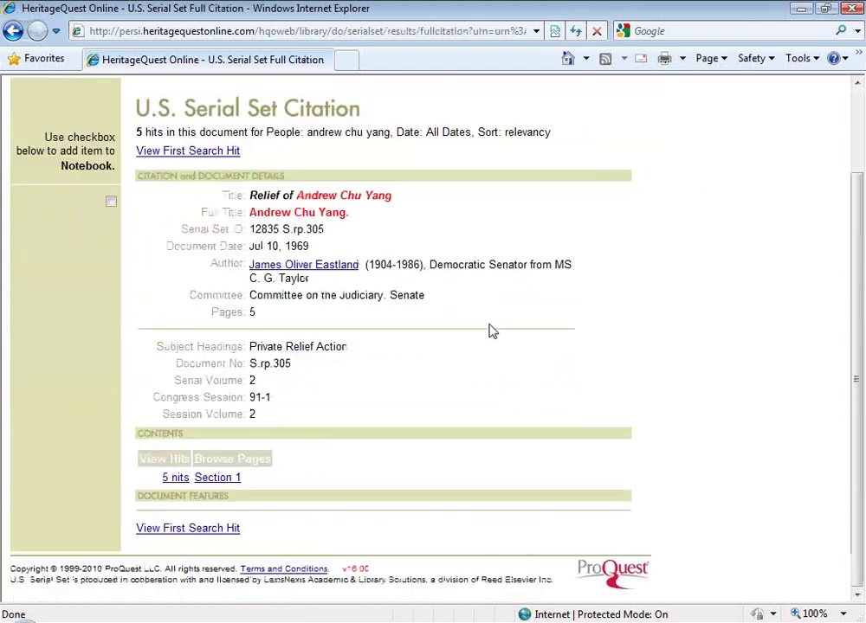
click(220, 479)
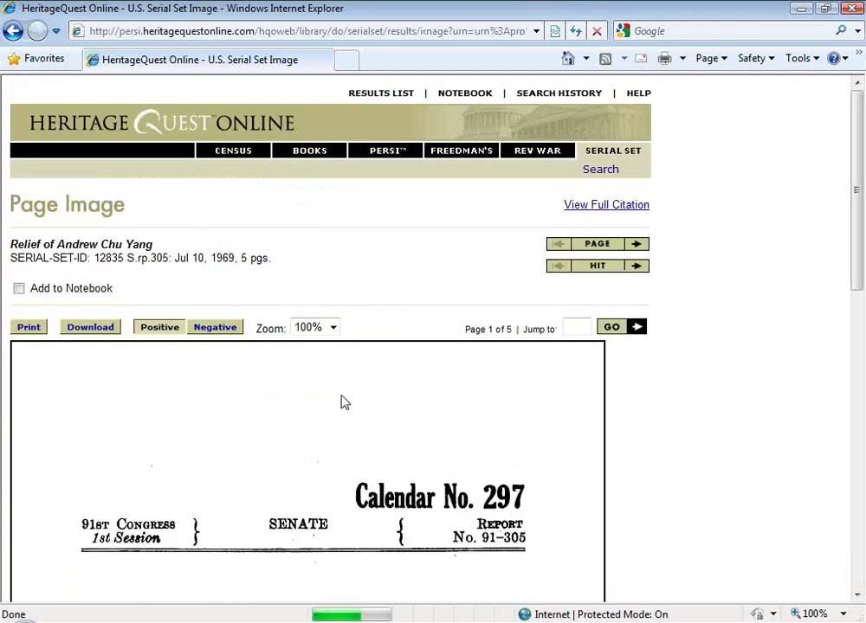
- Read the first page of the Senate report, including the purpose of the bill and the statement of facts
scroll(345, 400, down, 6)
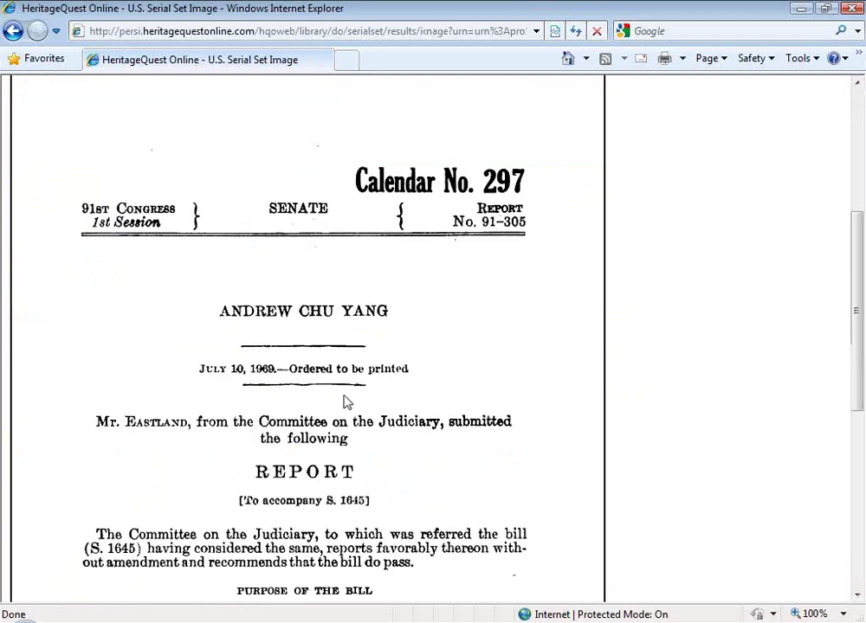
scroll(345, 401, down, 2)
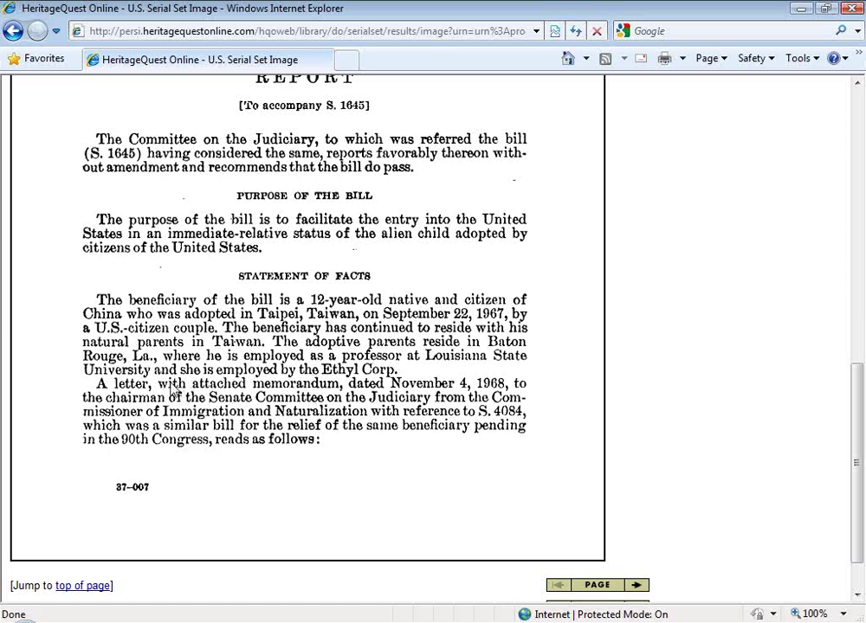
scroll(143, 392, down, 1)
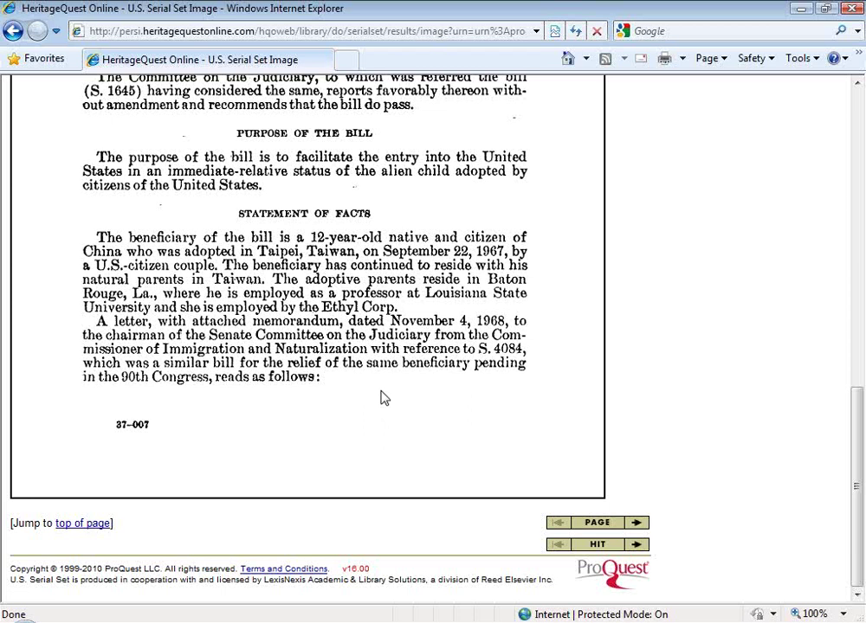
scroll(384, 398, up, 12)
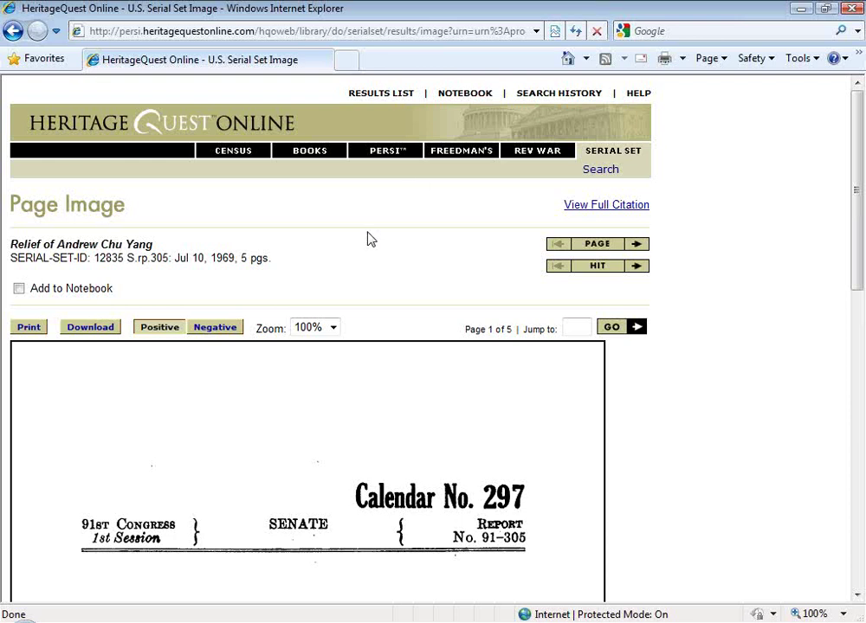
- From the Nebraska Library Commission home page, open the NebraskAccess Toolbox's promotional posters and find the family tree poster for HeritageQuest Online
click(568, 59)
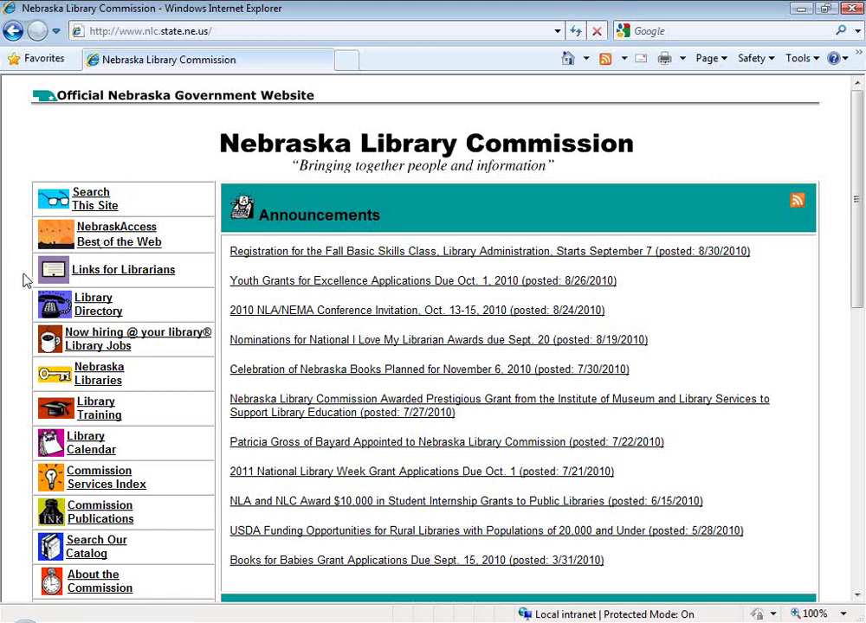
click(153, 277)
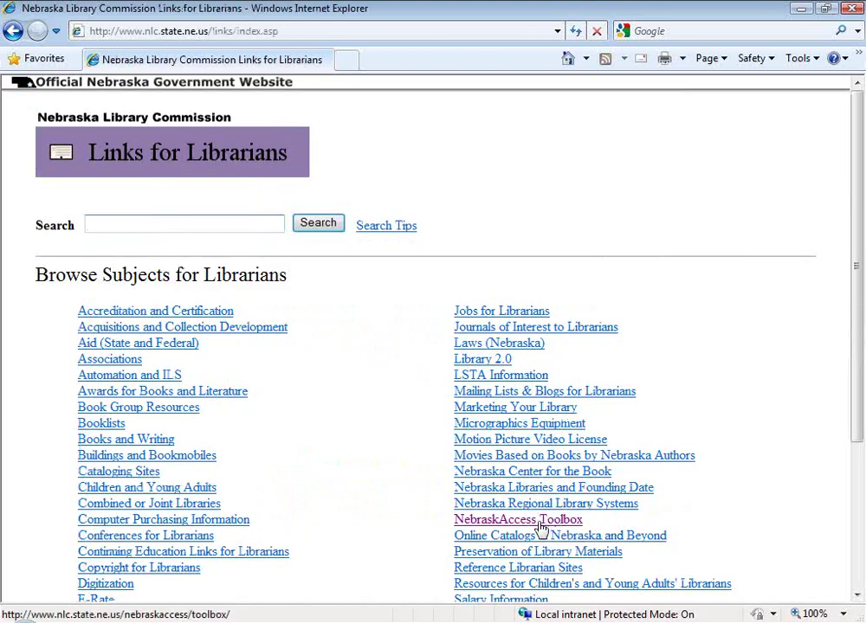
click(502, 528)
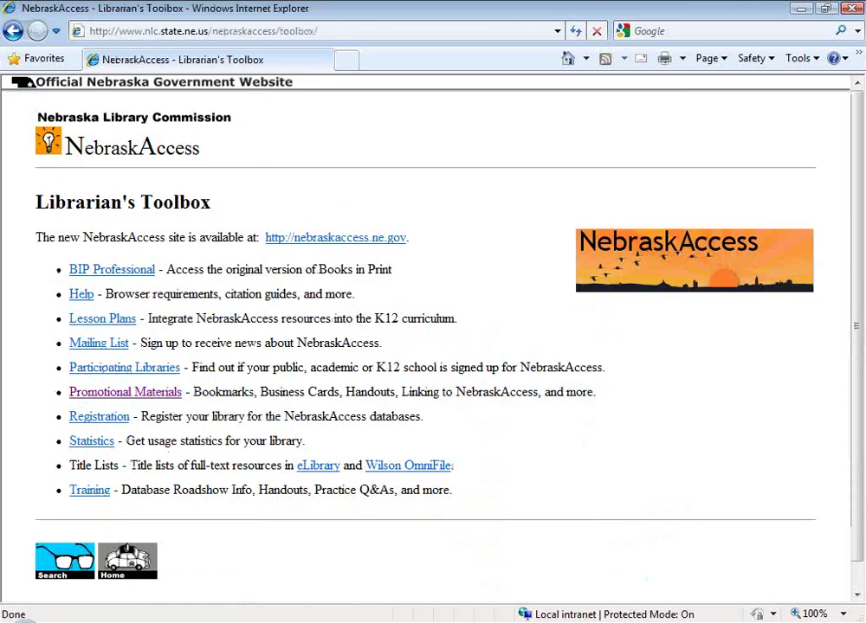
click(90, 396)
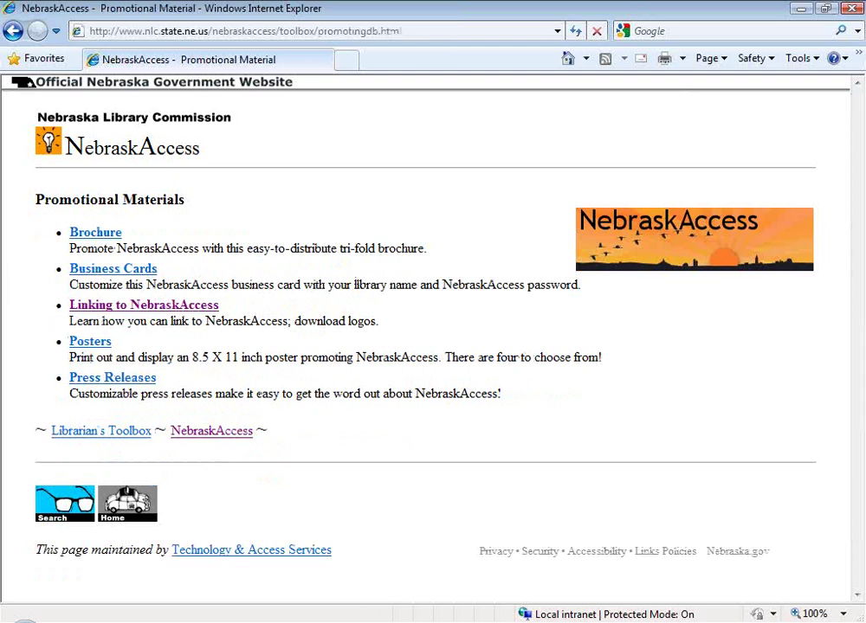
click(92, 342)
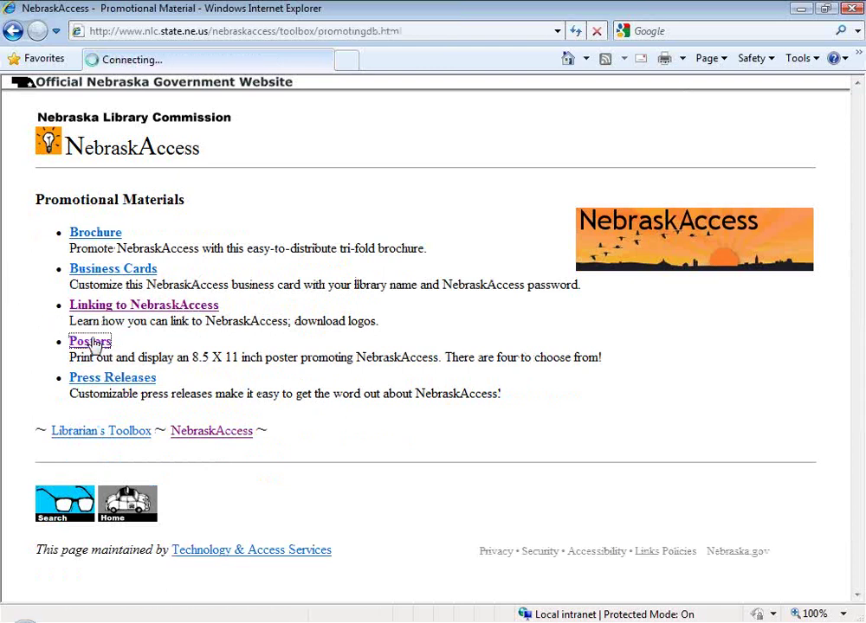
scroll(283, 342, down, 5)
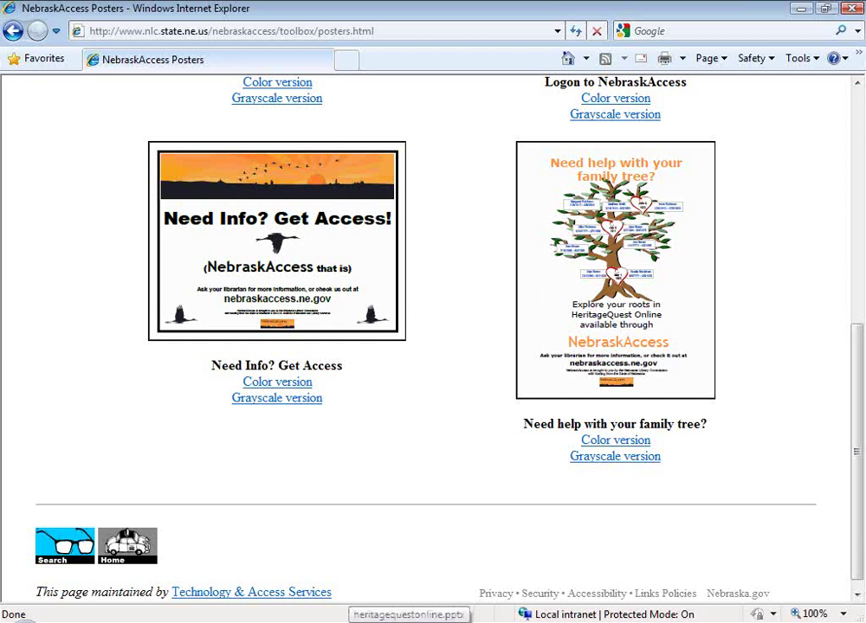
- Switch to the heritagequestonline.pptx presentation in PowerPoint and show slide 16, "For more information", with its training materials link
key(alt+Tab)
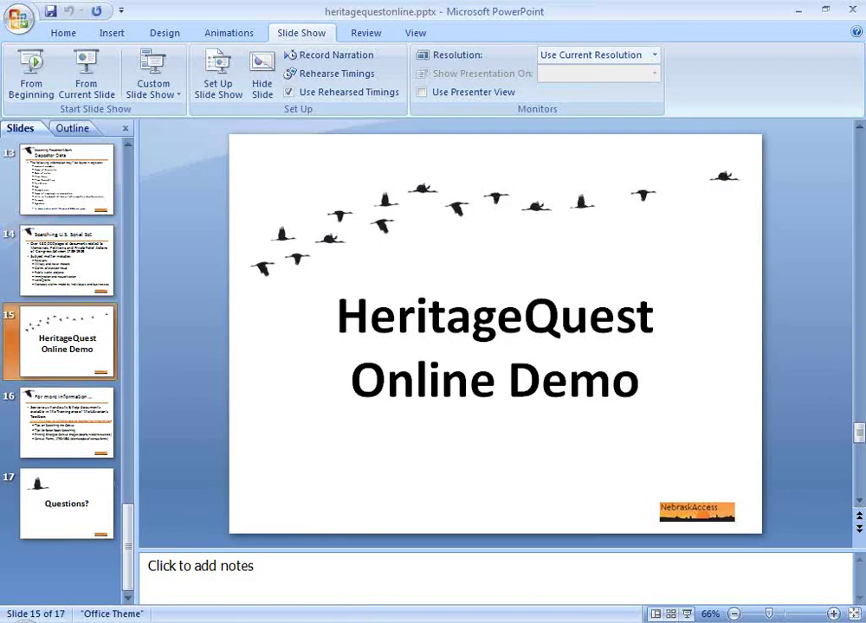
click(52, 430)
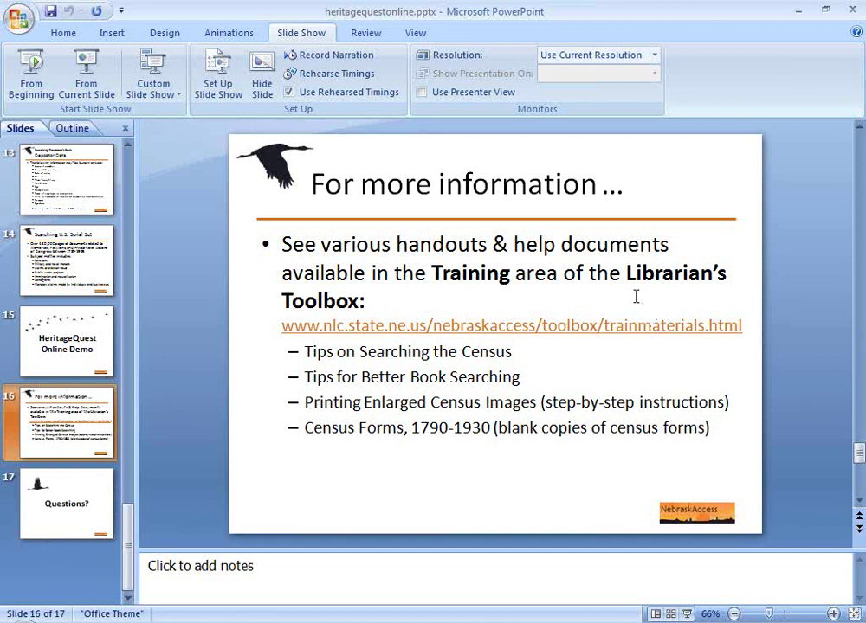
click(615, 328)
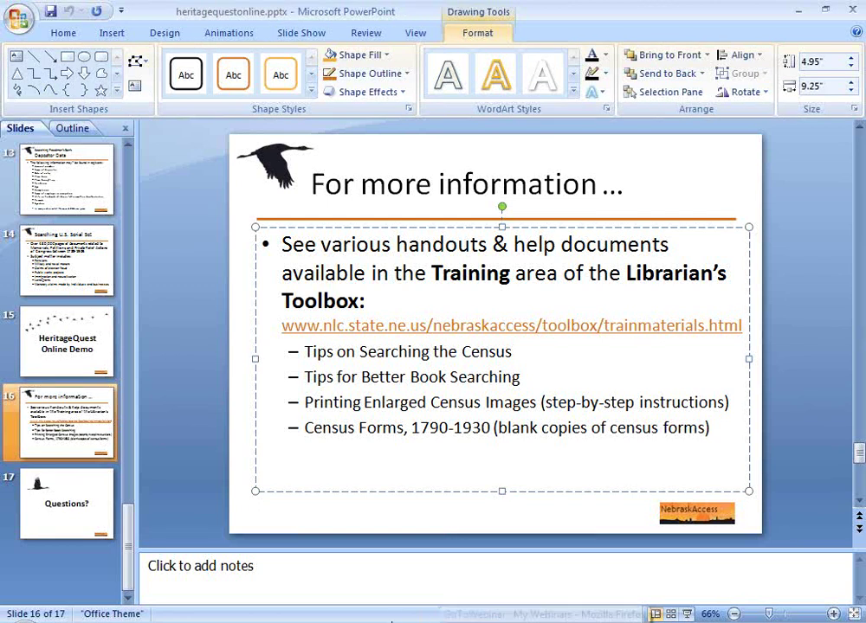
- Back in Internet Explorer, return to the Librarian's Toolbox, open its Training materials page and find the HeritageQuest Online section
key(alt+Tab)
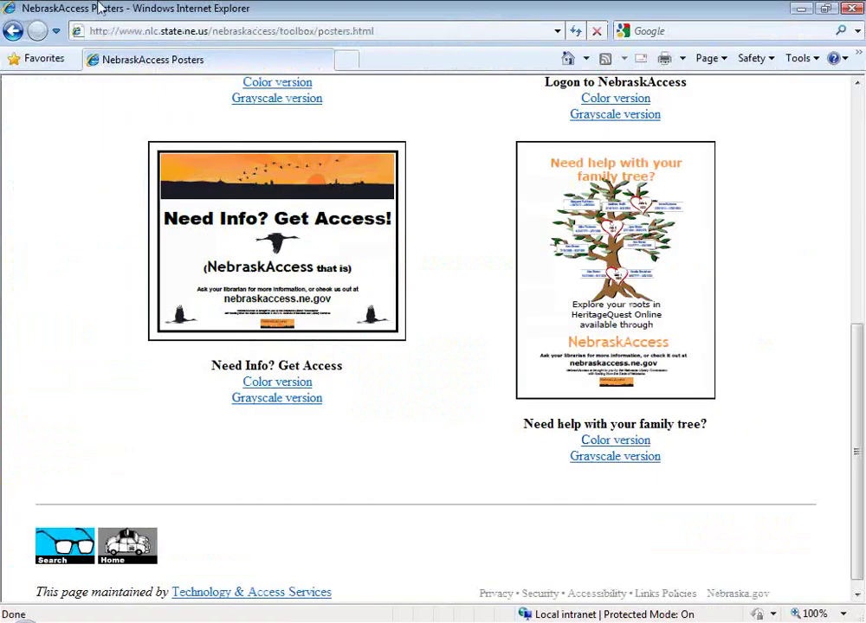
click(13, 32)
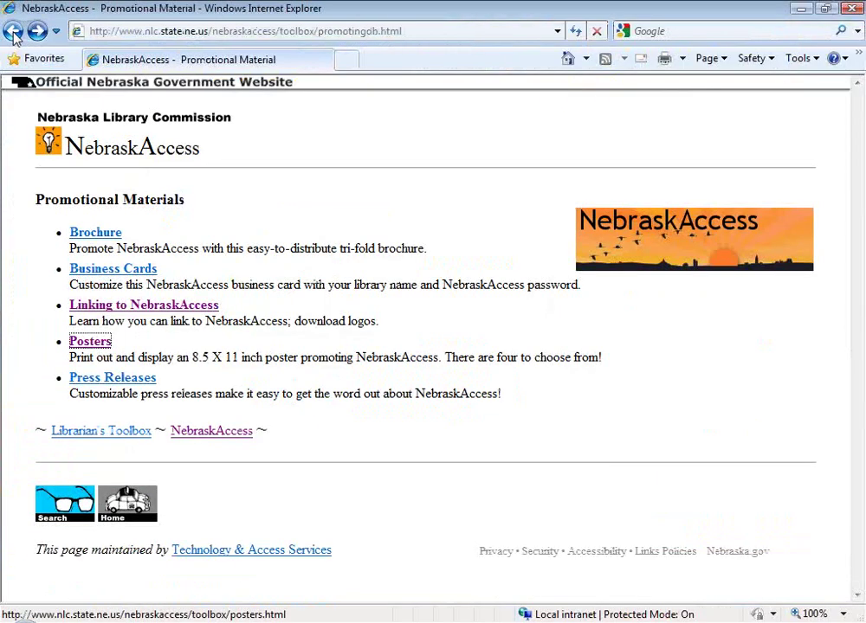
click(13, 32)
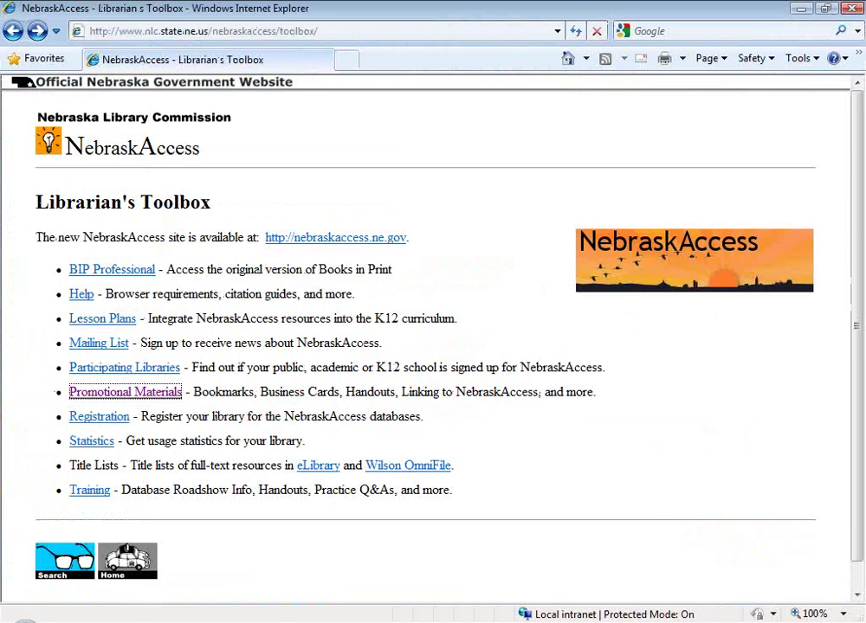
click(85, 492)
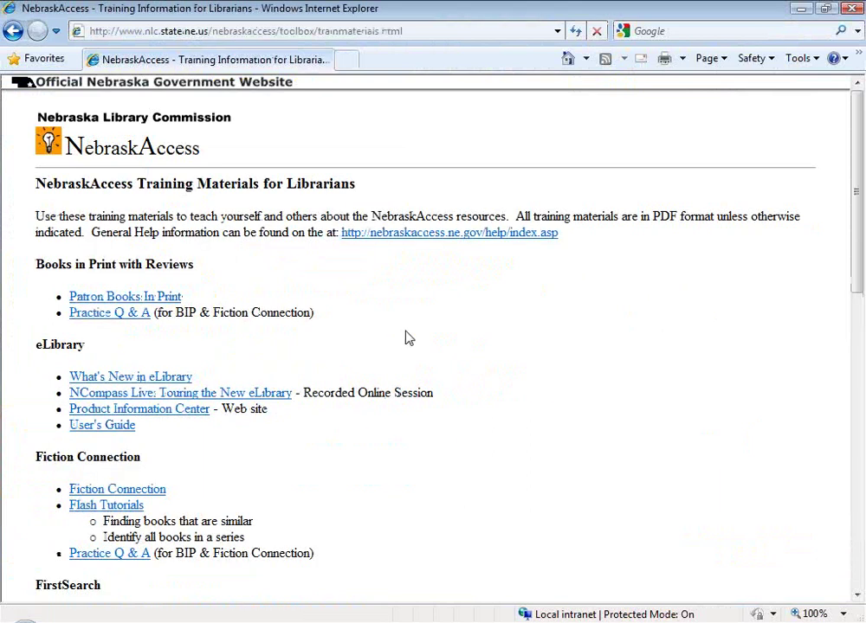
scroll(407, 337, down, 5)
scroll(409, 338, down, 4)
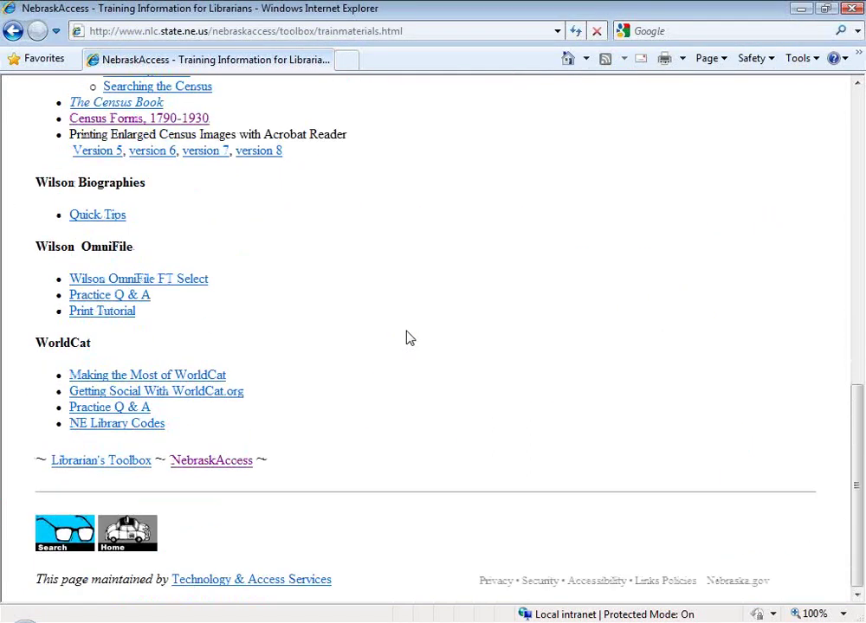
scroll(409, 338, up, 3)
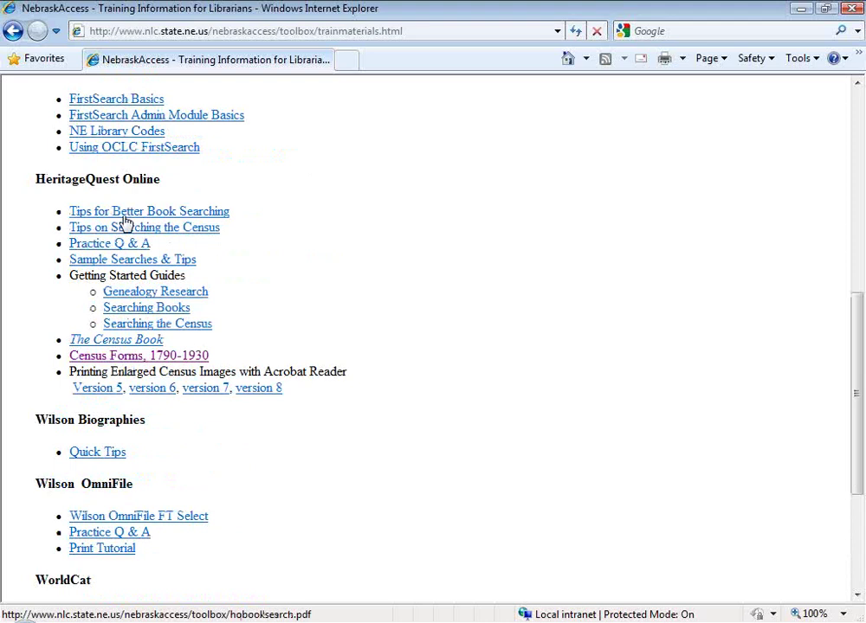